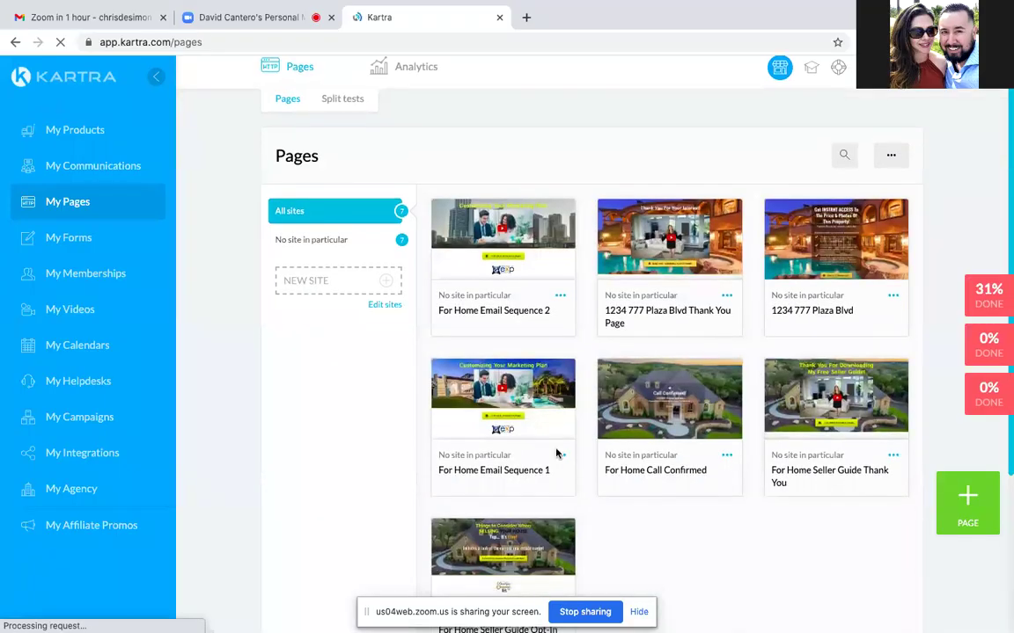
Step: Open the Opt-In page's direct link ending /FreeSellerGuide and select the URL
scroll(557, 452, down, 2)
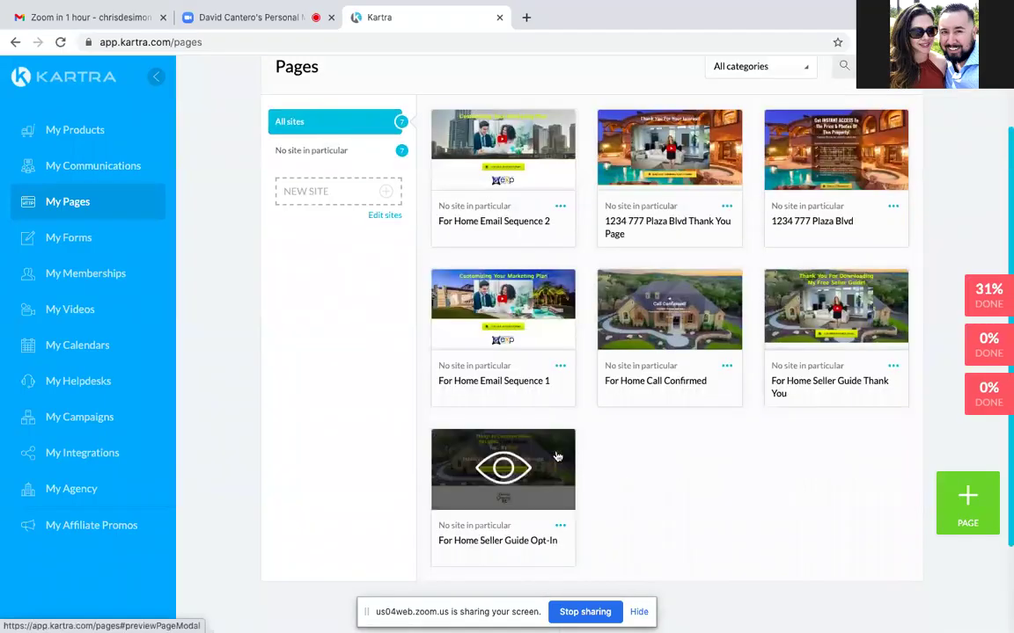
click(560, 527)
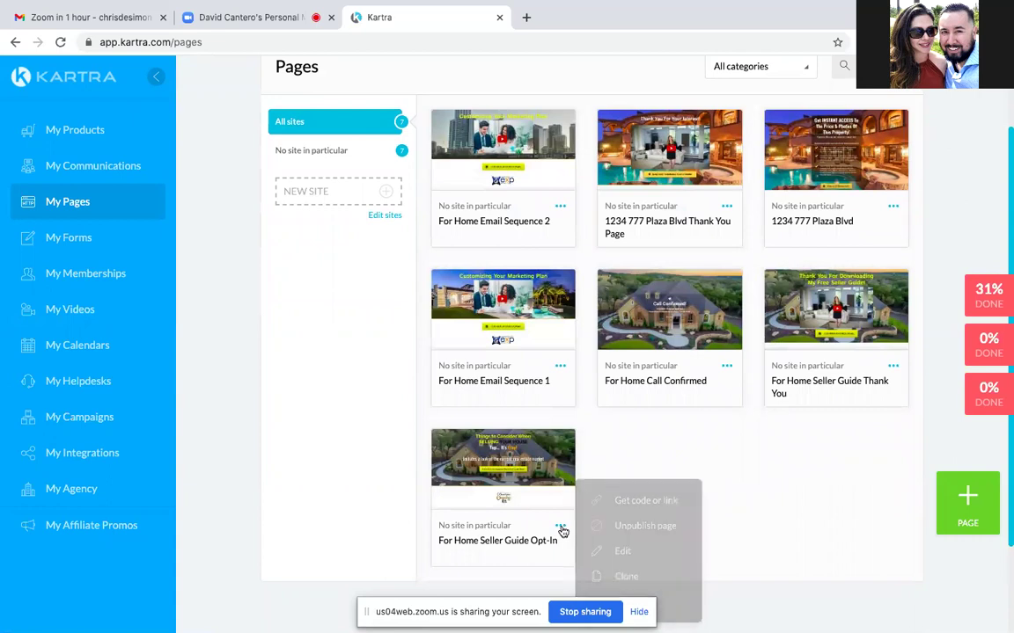
click(651, 502)
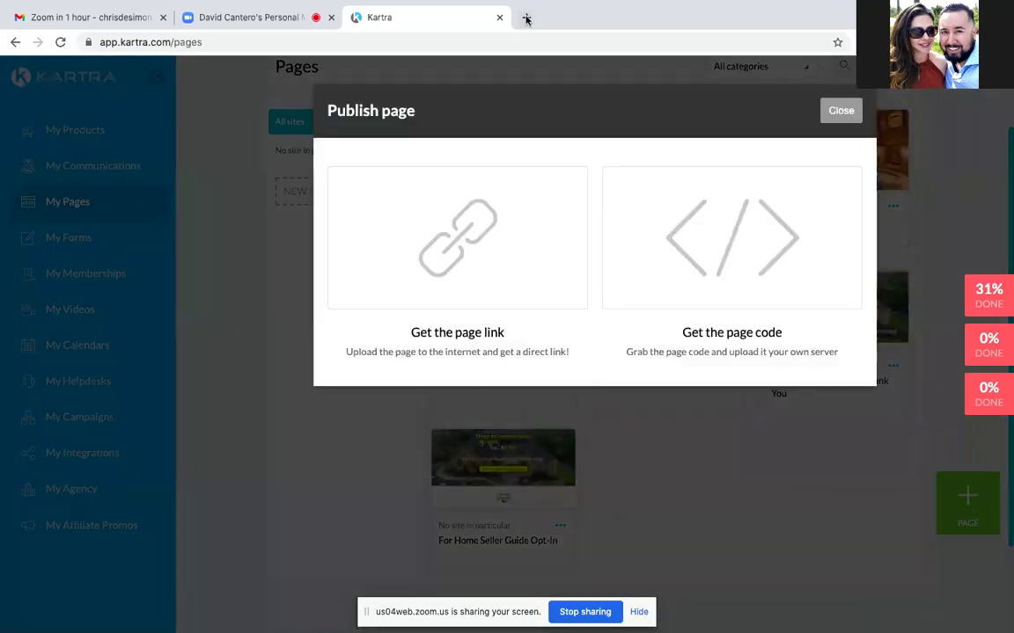
click(465, 244)
drag(465, 244, 332, 433)
key(super+c)
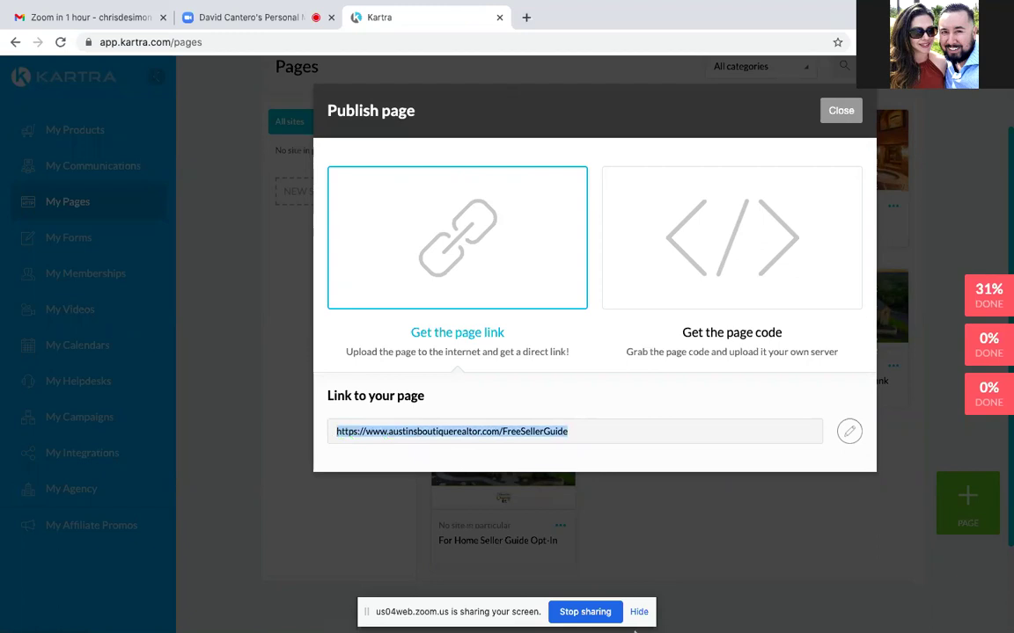
mouse_move(635, 627)
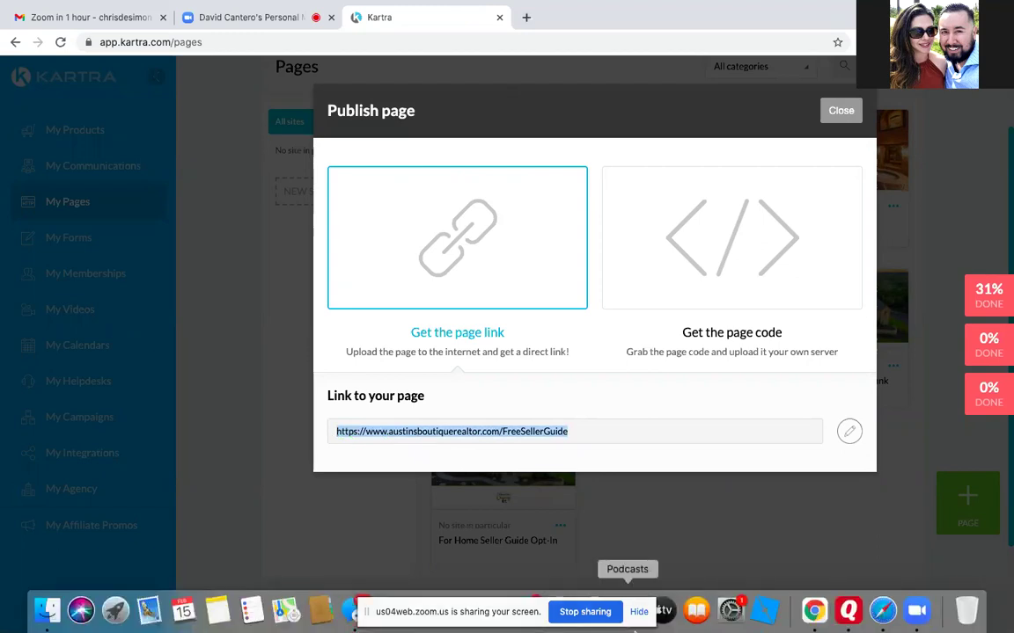
Step: Load the copied /FreeSellerGuide page URL in a new Chrome tab
click(525, 18)
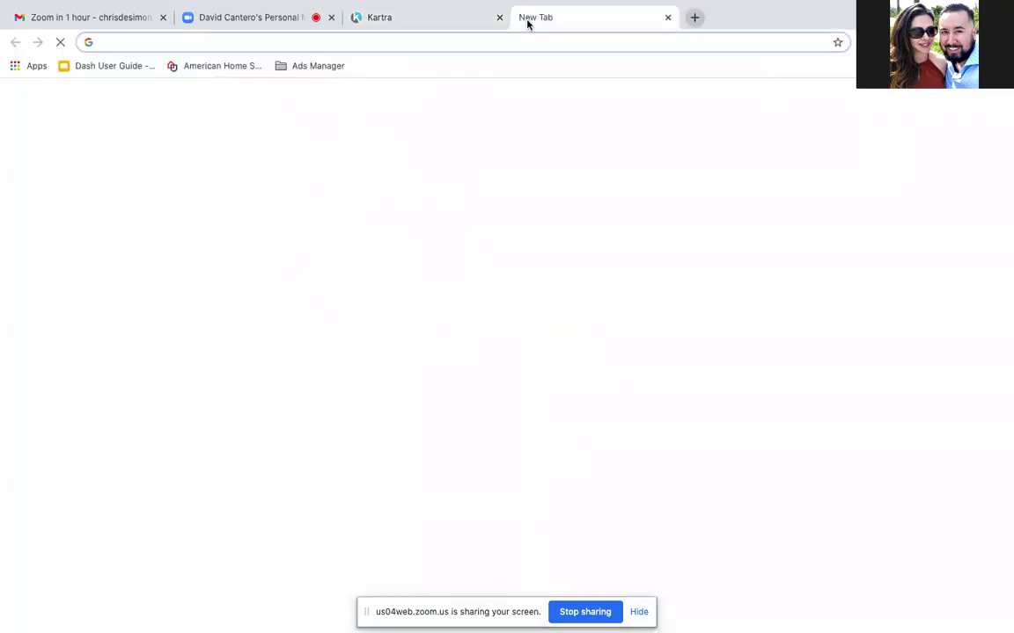
click(215, 40)
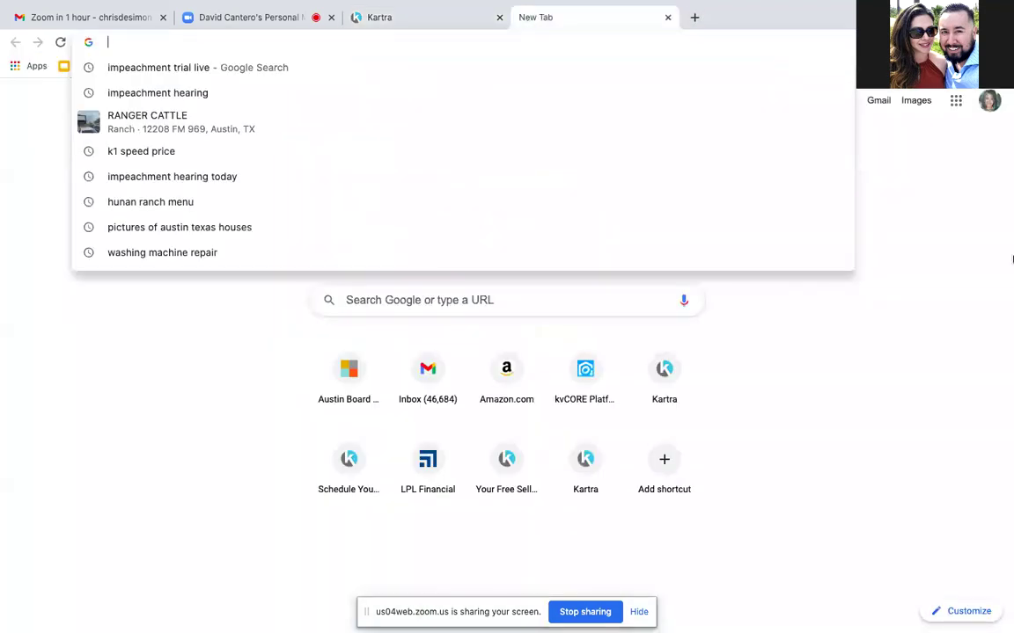
key(super+v)
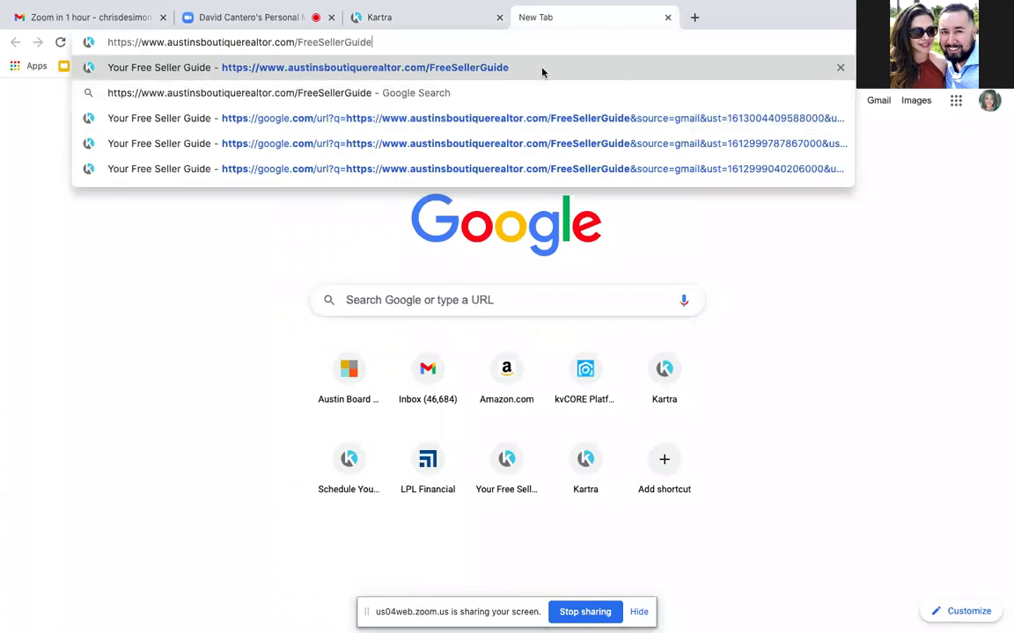
click(509, 68)
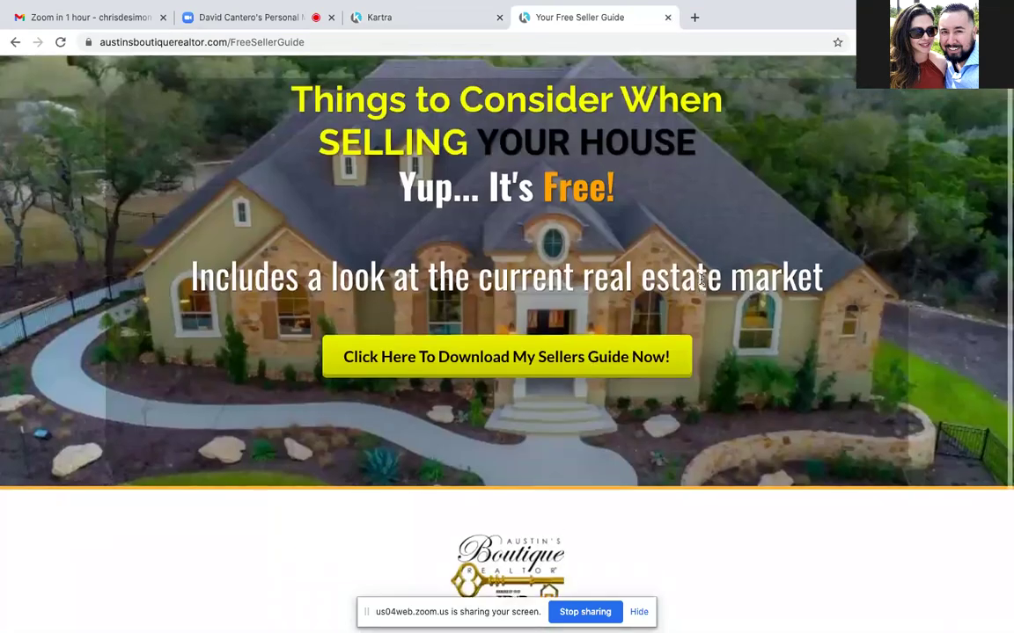
Step: Preview the seller-guide popup form, then close it and the tab
click(531, 359)
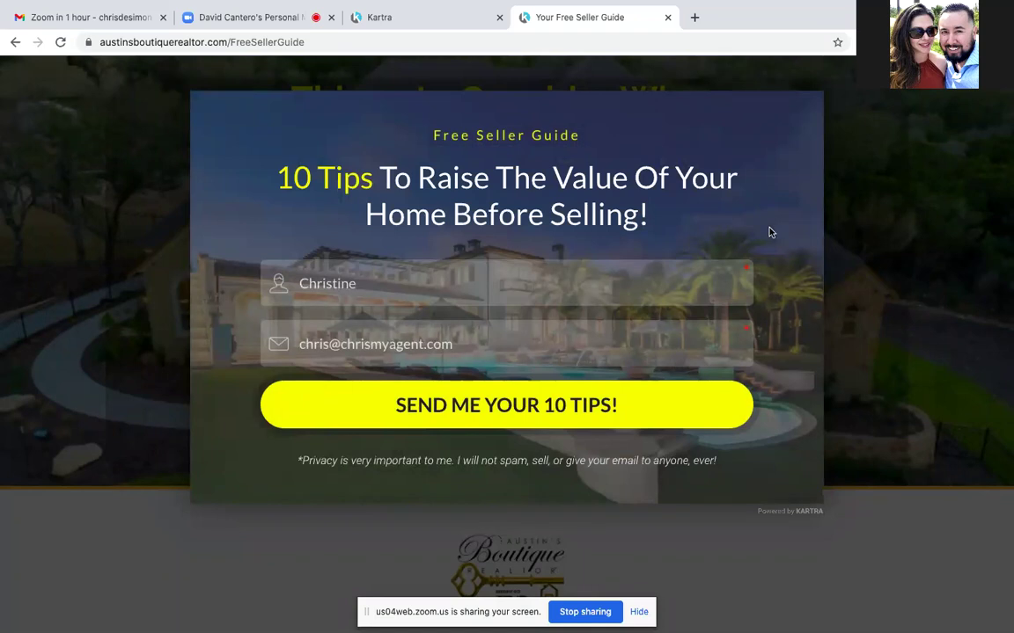
click(998, 89)
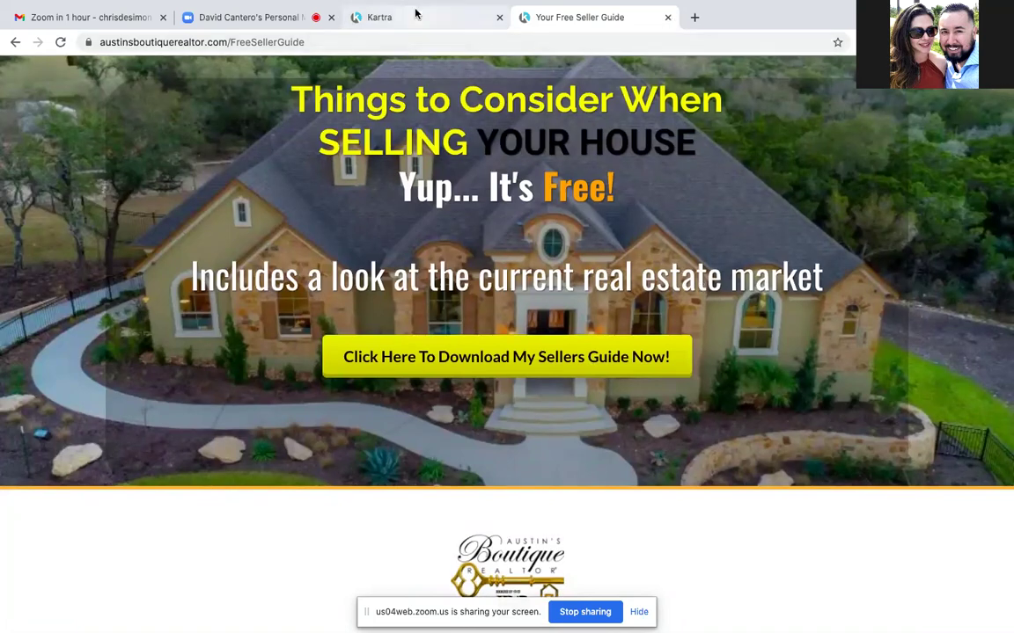
click(667, 18)
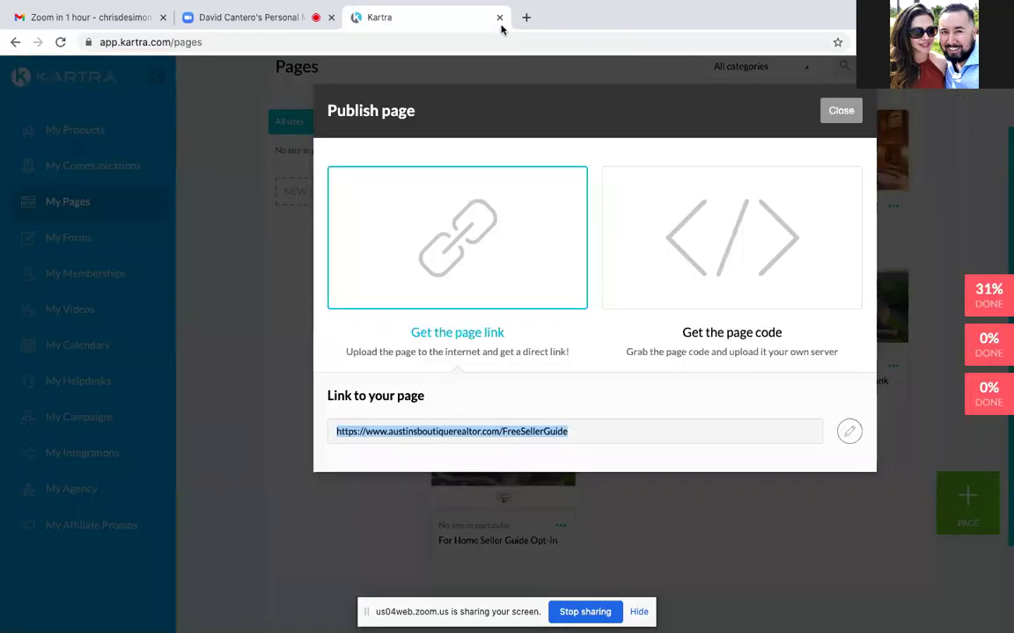
Step: Close the Publish page dialog and open the For Home Seller Guide Opt-In page in the editor
click(839, 111)
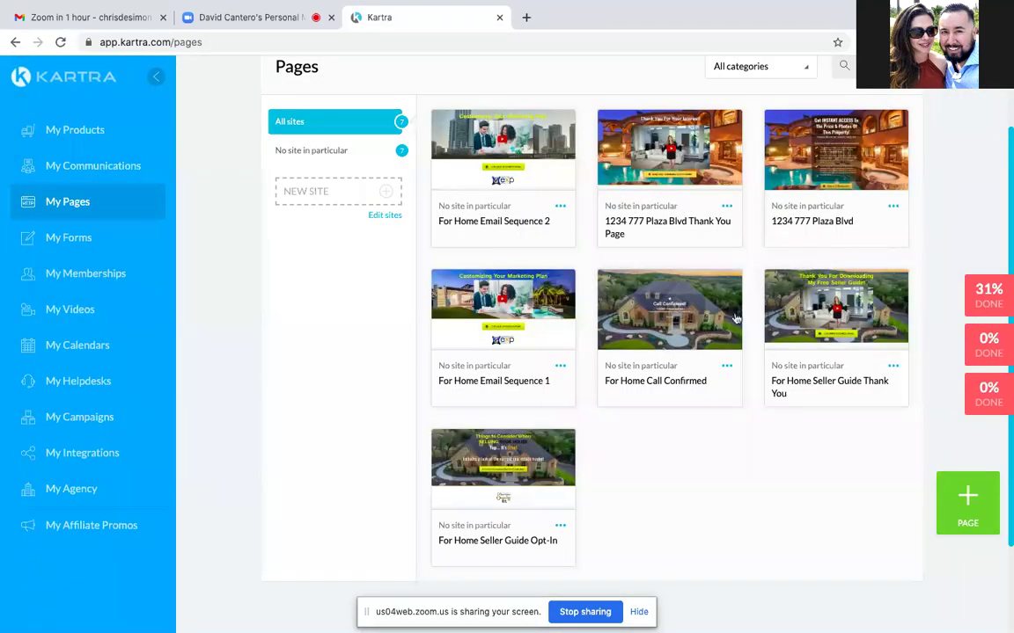
click(561, 528)
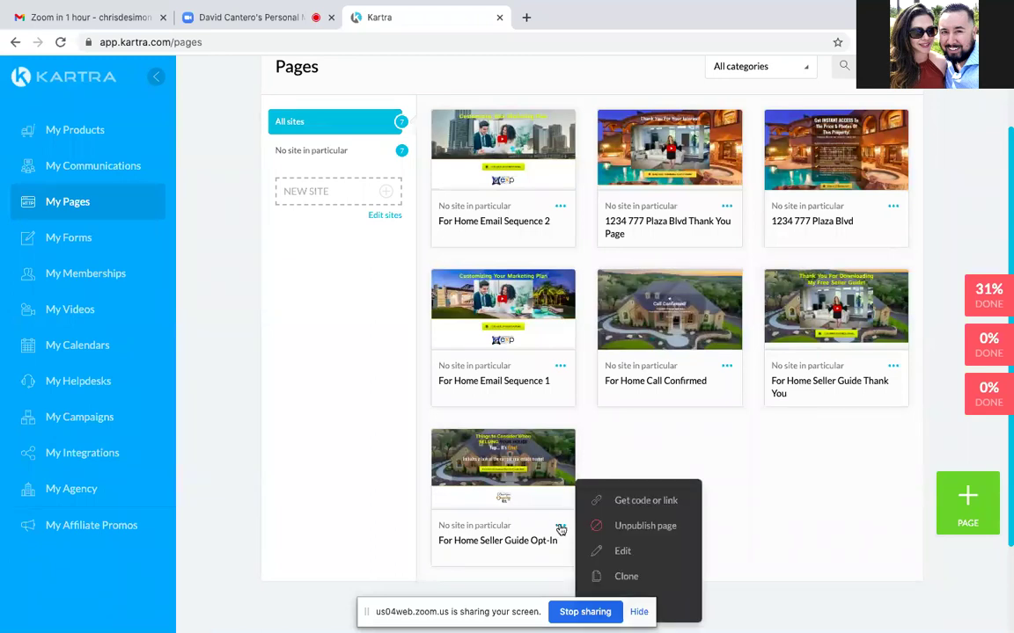
click(622, 552)
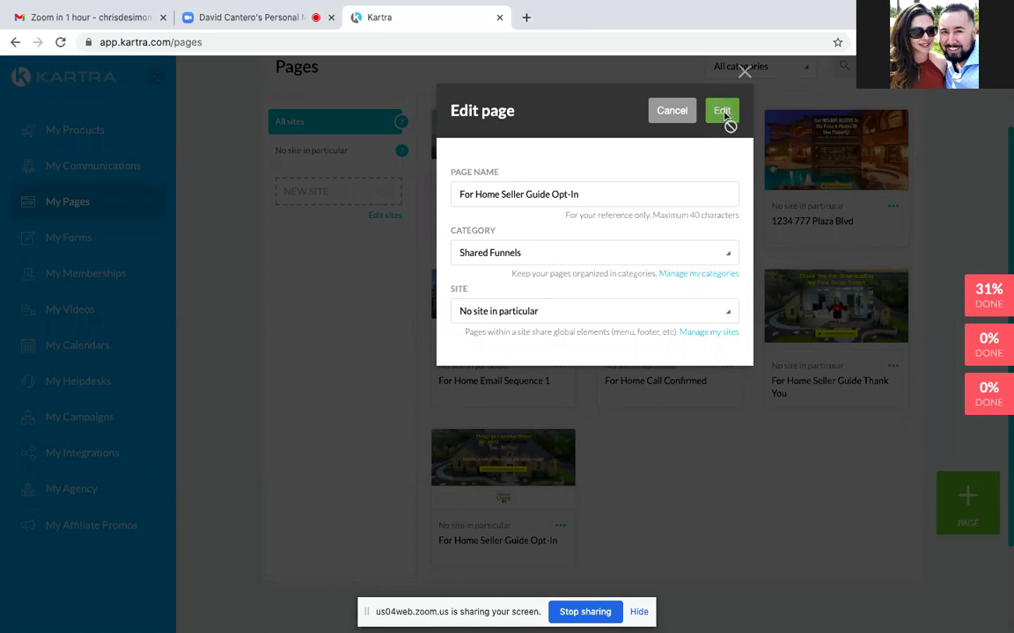
click(721, 112)
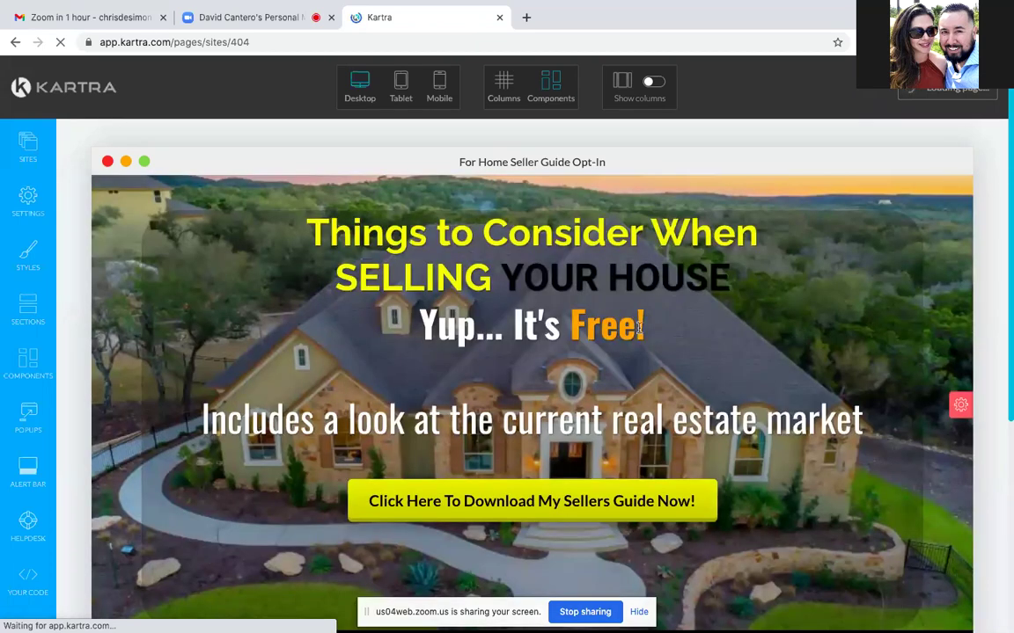
Step: Open the download button's settings and view its Link configuration
scroll(632, 286, down, 3)
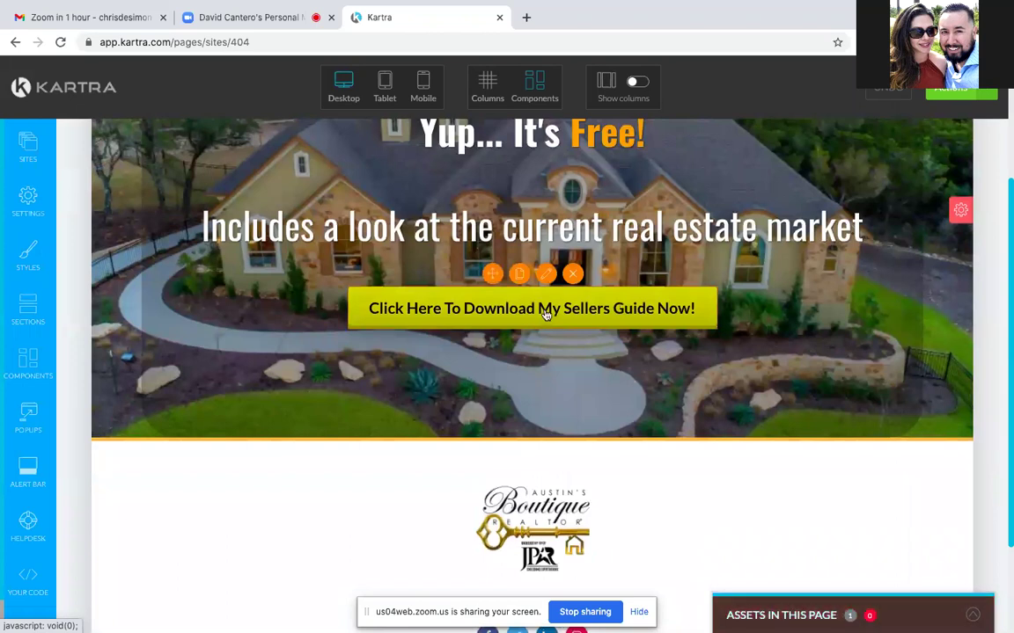
click(546, 275)
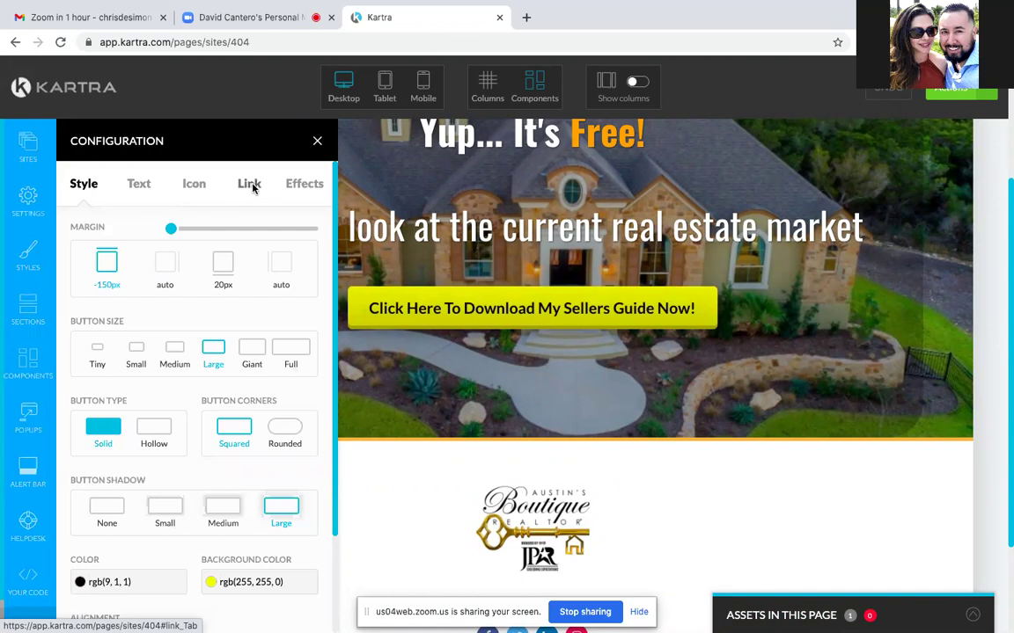
click(250, 185)
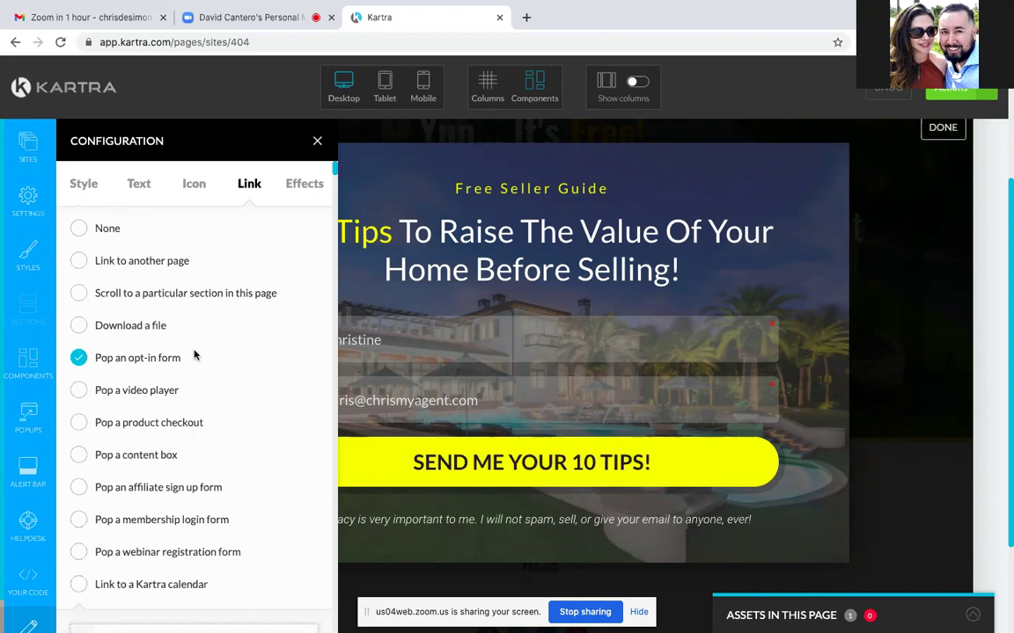
Step: Open the Configuration panel for the opt-in popup's background section
mouse_move(362, 409)
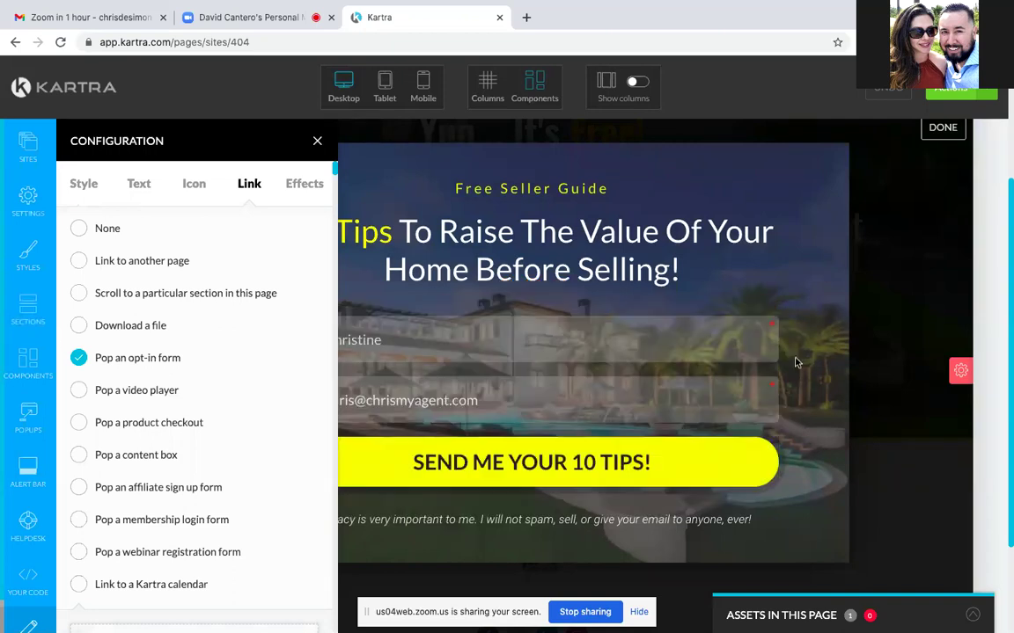
mouse_move(961, 369)
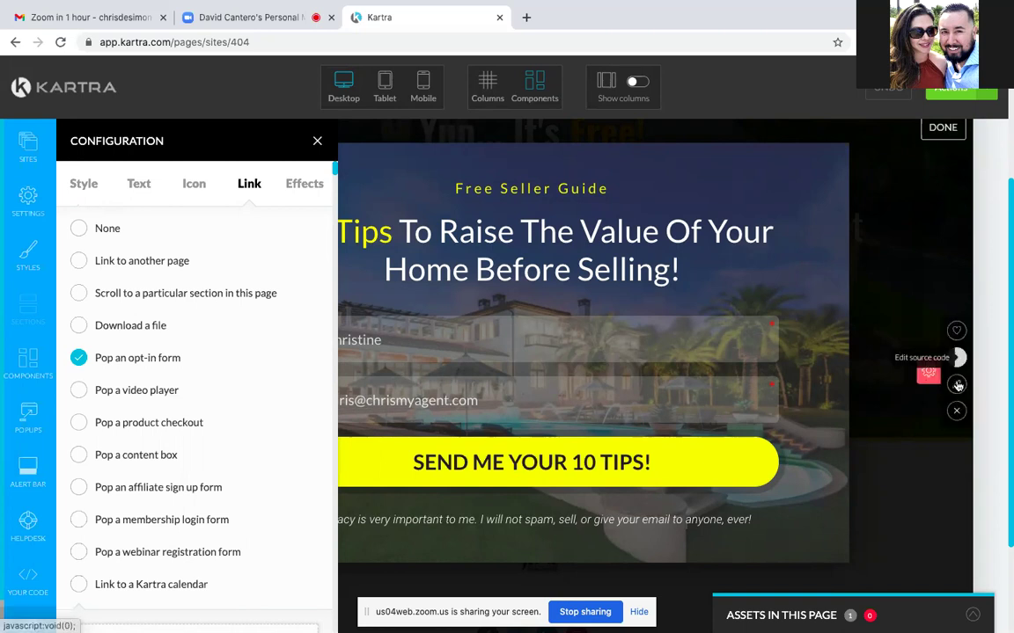
click(958, 389)
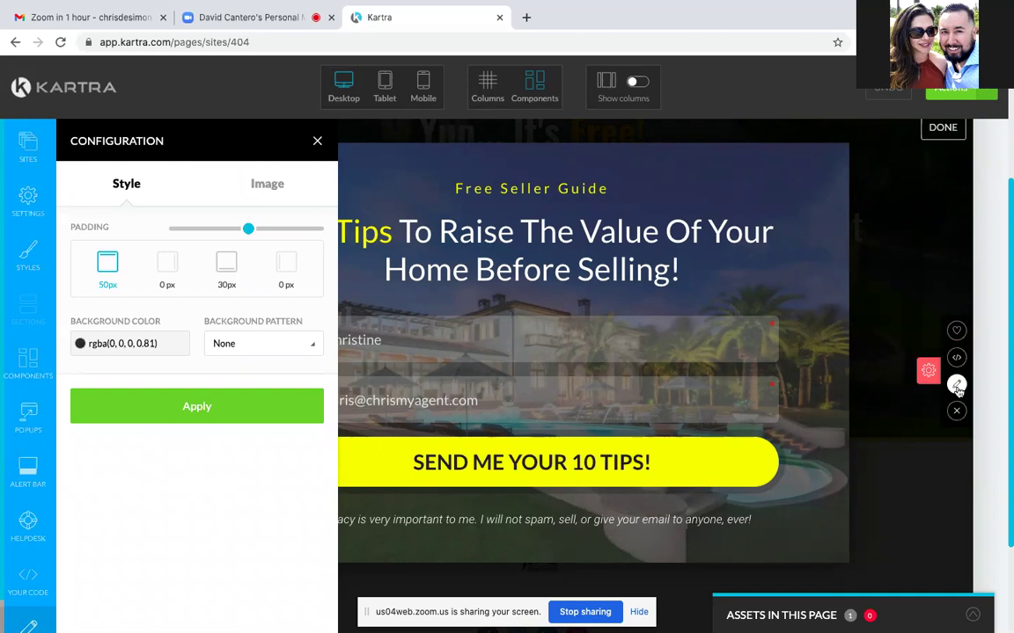
Step: Swap the popup background image for the aerial house photo and apply it
click(264, 184)
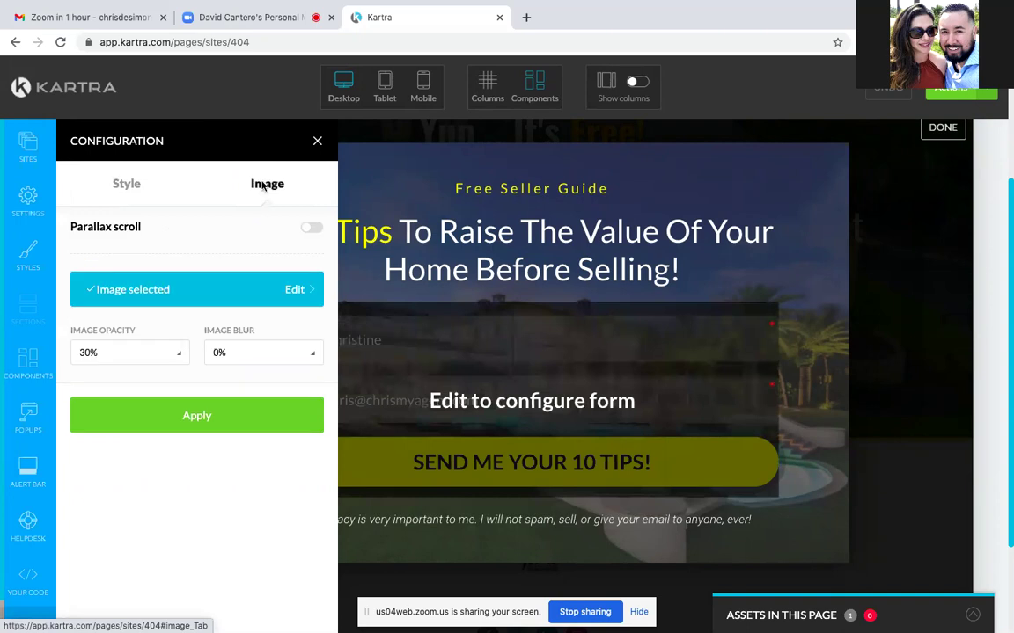
click(293, 291)
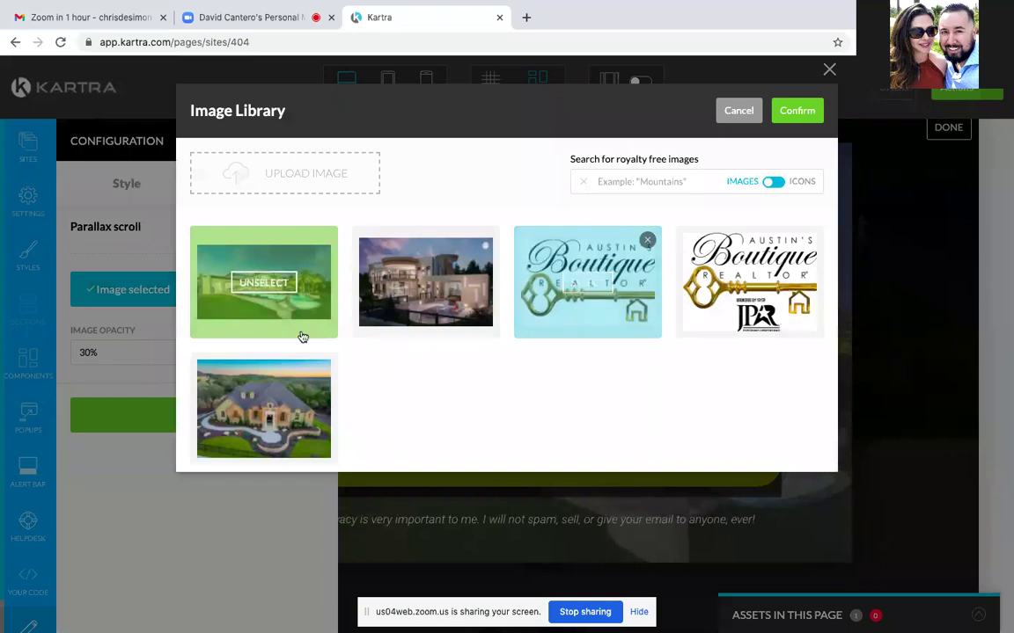
click(297, 396)
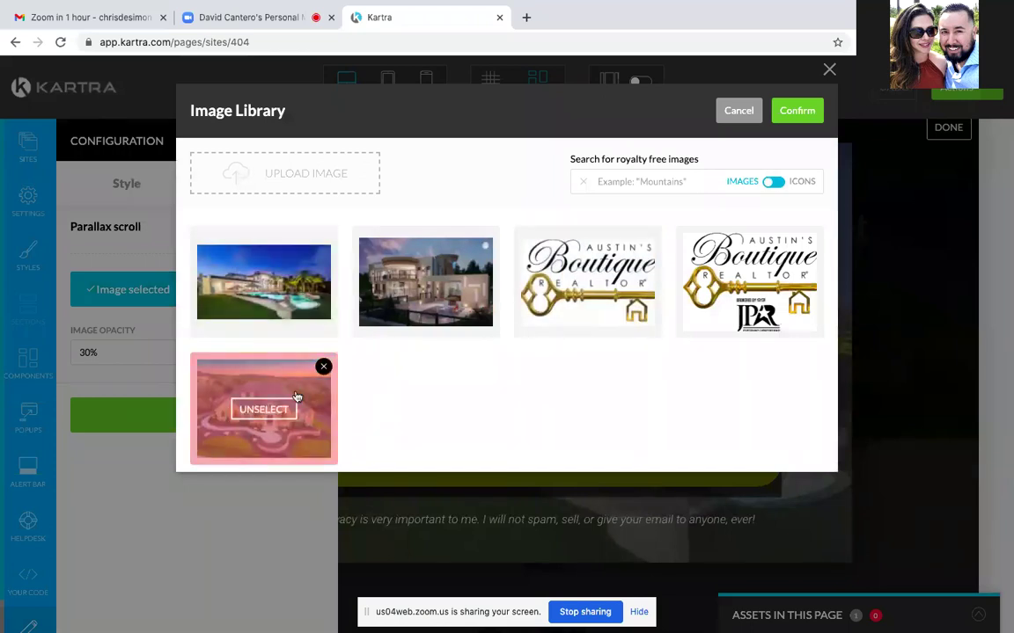
click(796, 111)
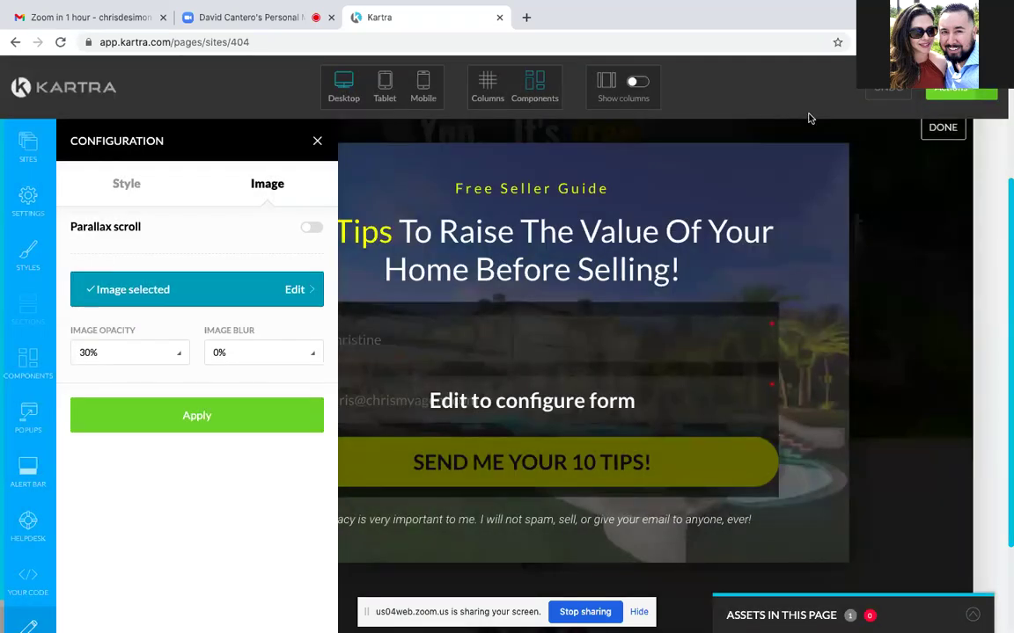
click(198, 420)
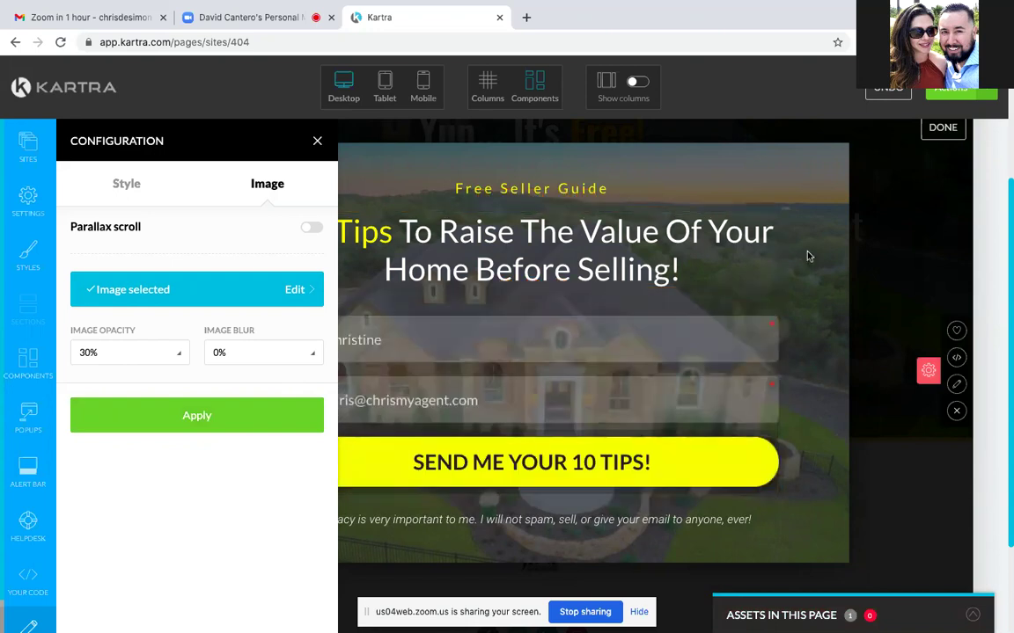
Step: Reopen the section's Image settings and set the image opacity to 20%
click(958, 393)
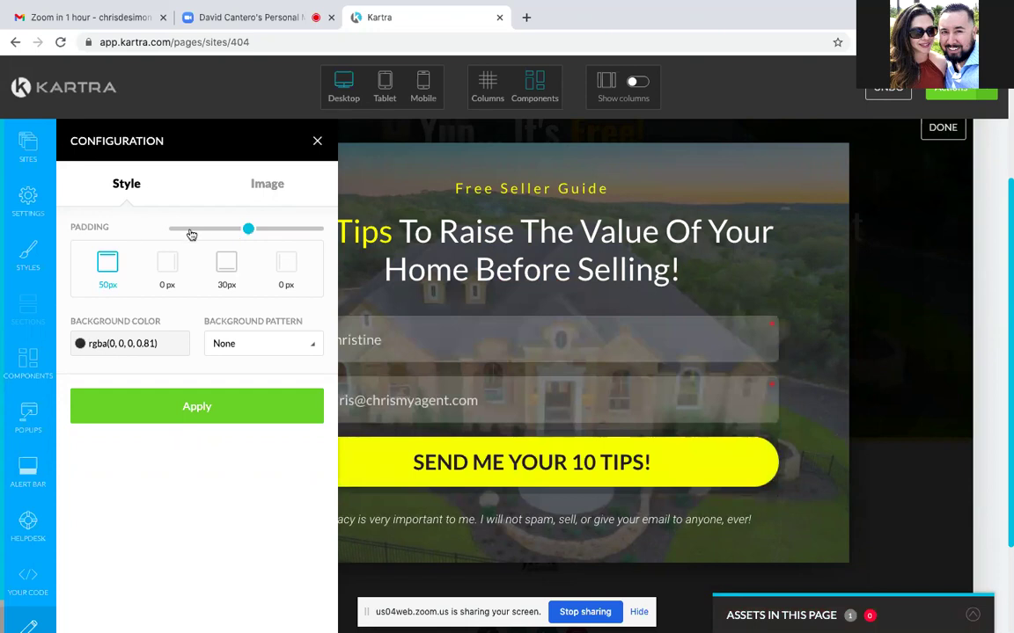
click(268, 185)
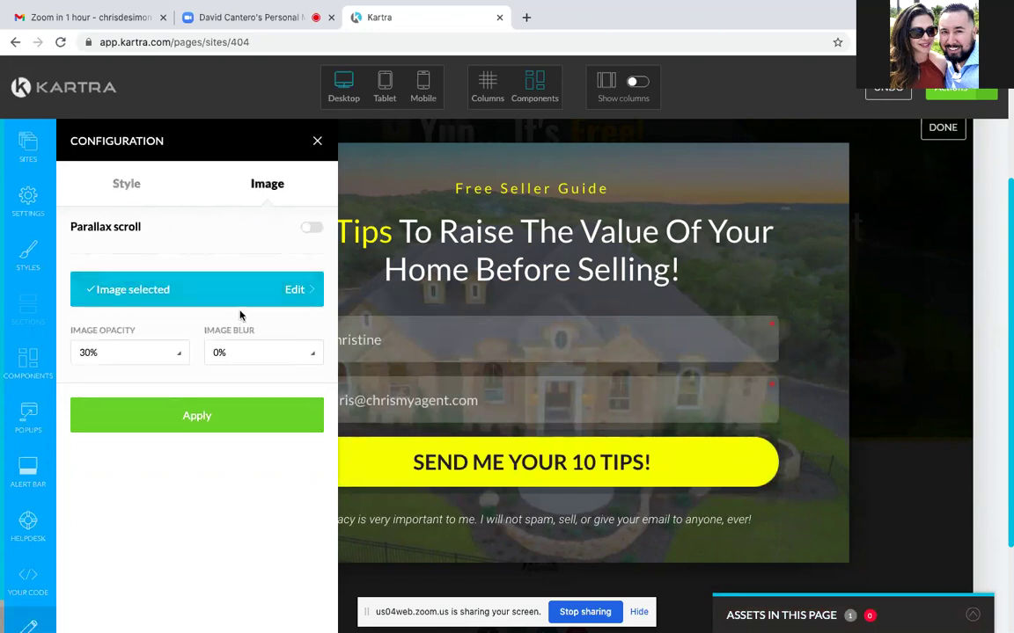
click(180, 360)
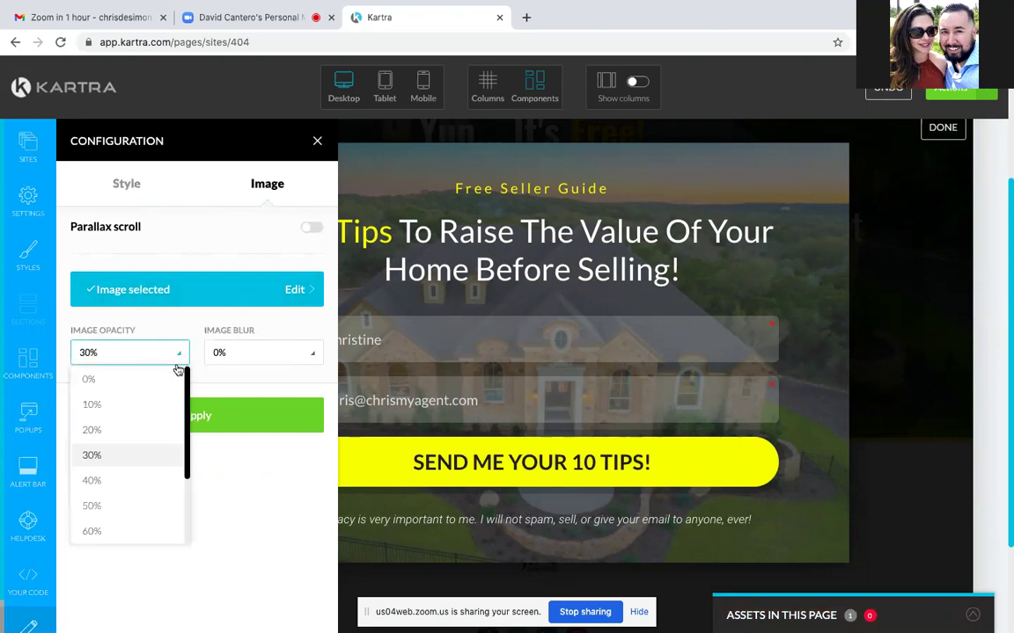
click(153, 431)
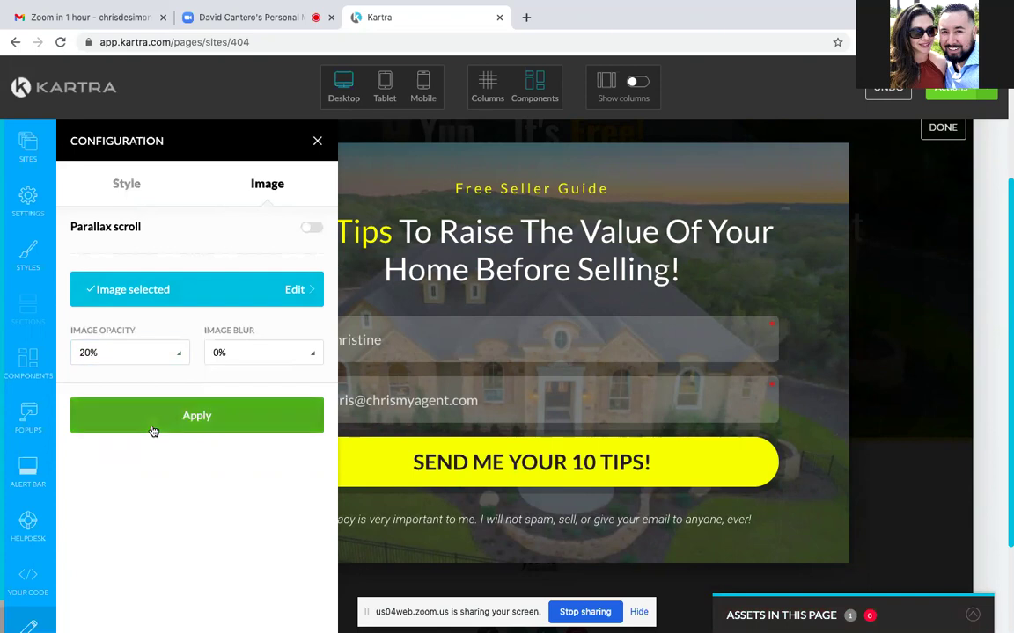
Step: Set the house background image opacity to 70% and apply it
click(182, 358)
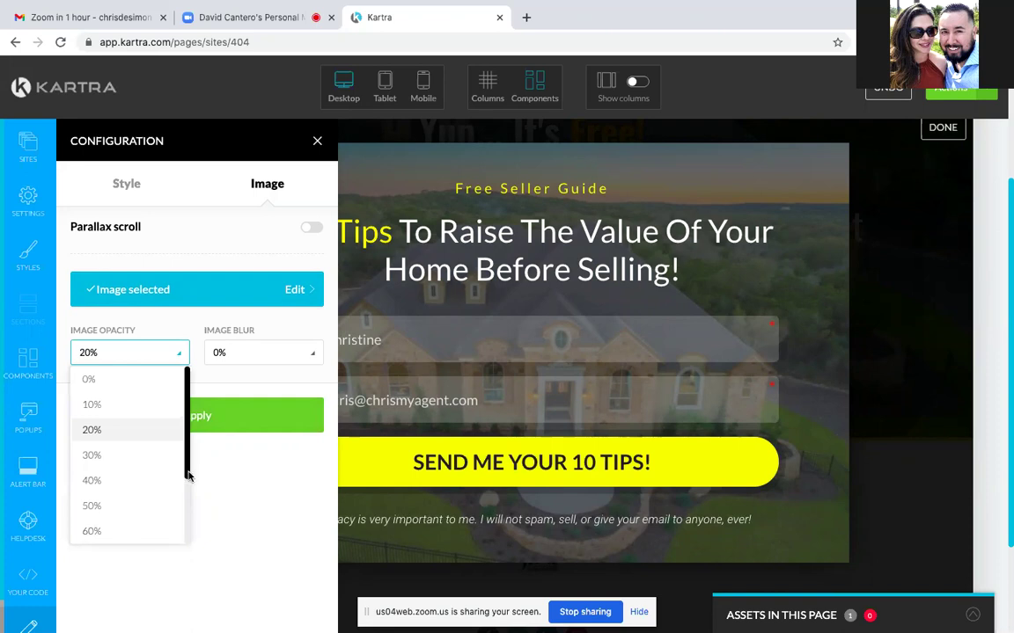
drag(185, 478, 187, 525)
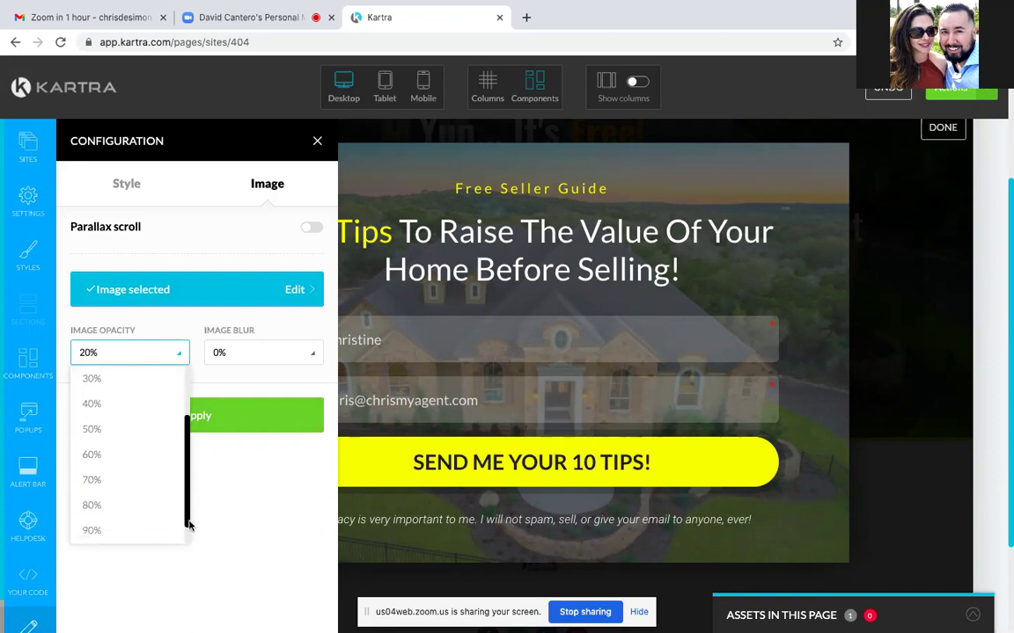
click(95, 480)
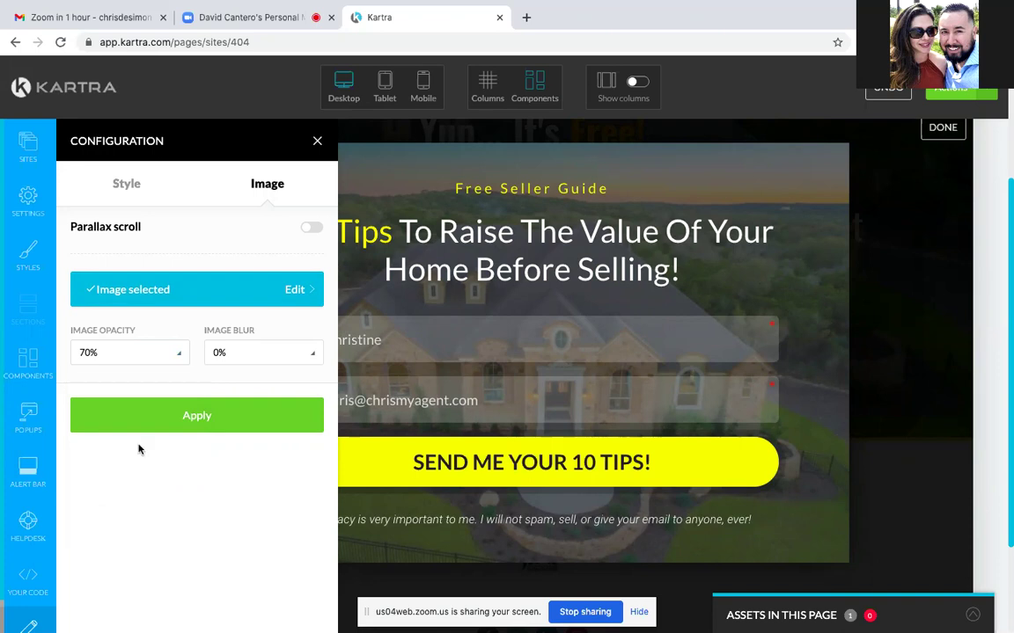
click(181, 417)
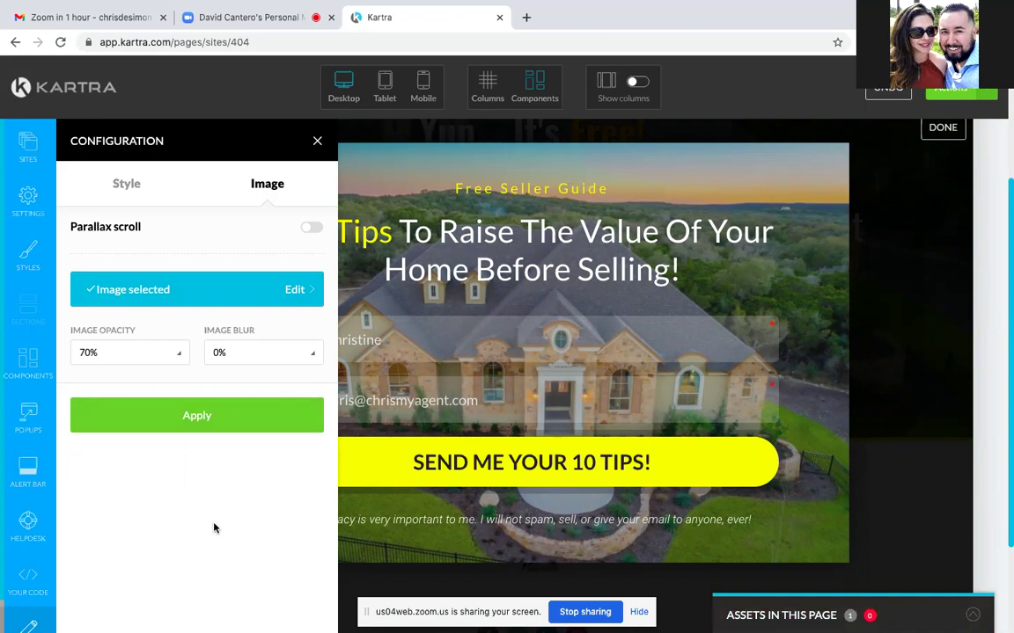
mouse_move(730, 314)
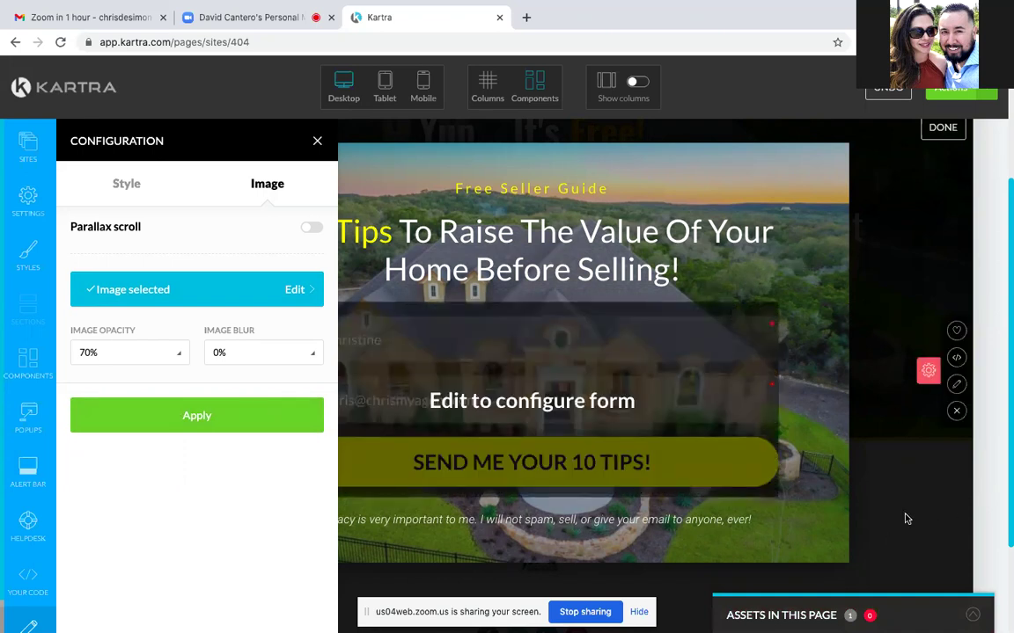
scroll(845, 408, down, 1)
scroll(844, 408, up, 2)
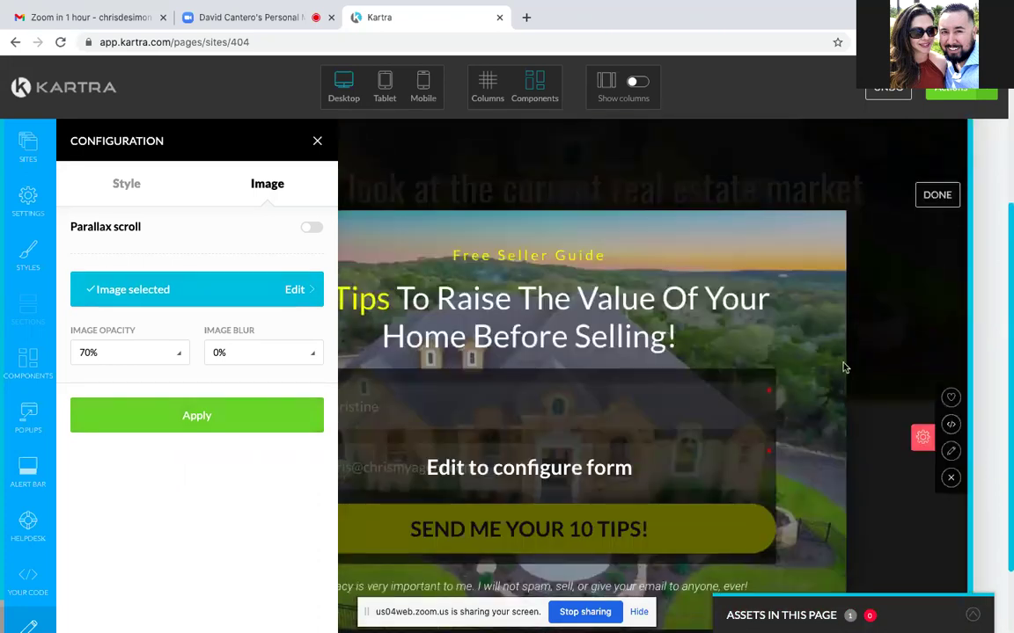
click(220, 419)
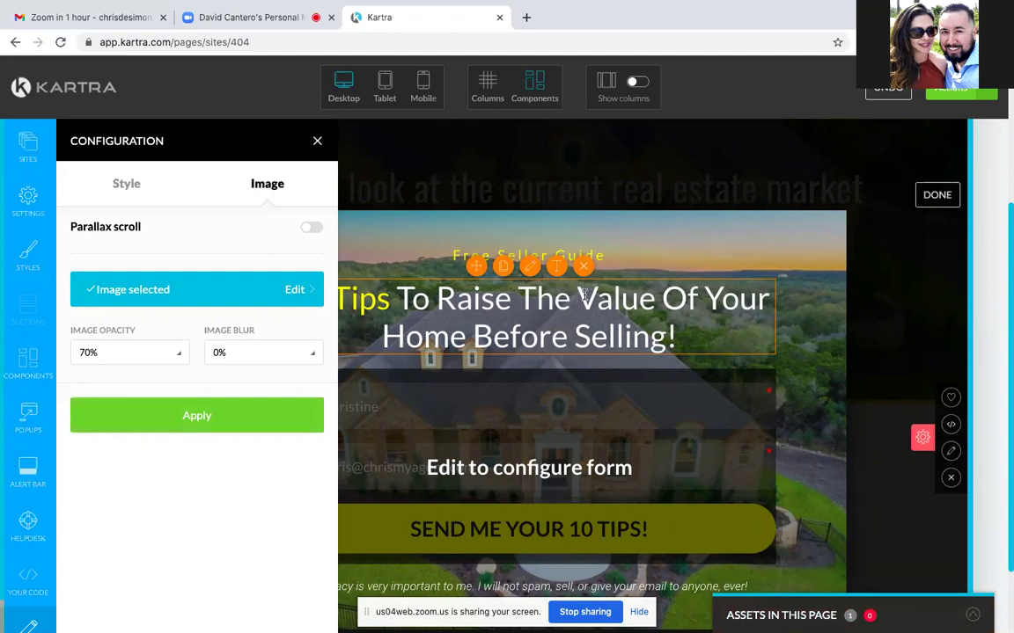
Step: Close the Configuration panel to view the full popup with its house background
scroll(501, 311, left, 3)
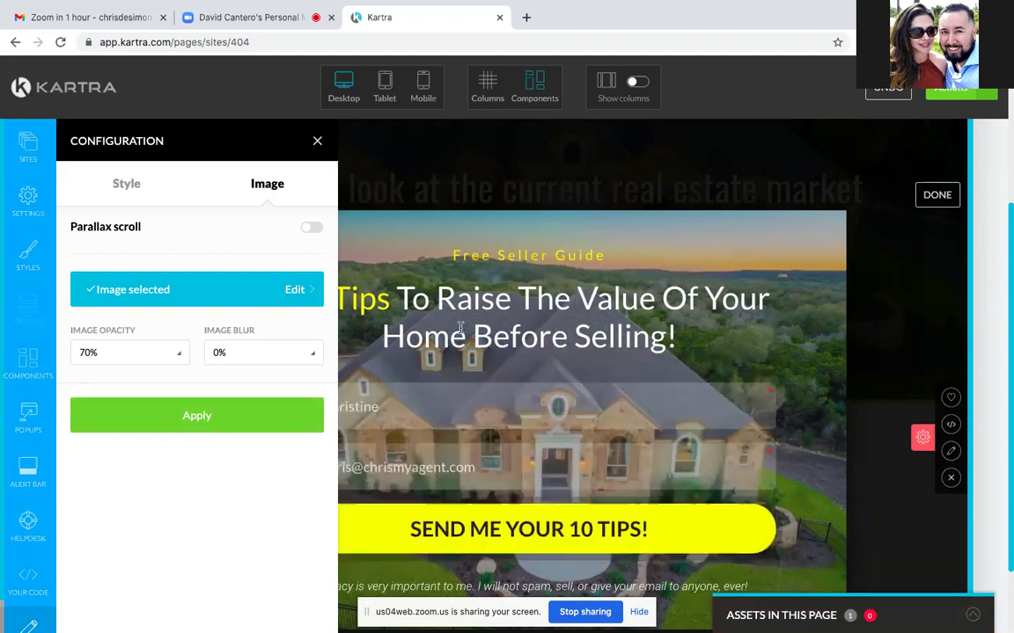
mouse_move(462, 268)
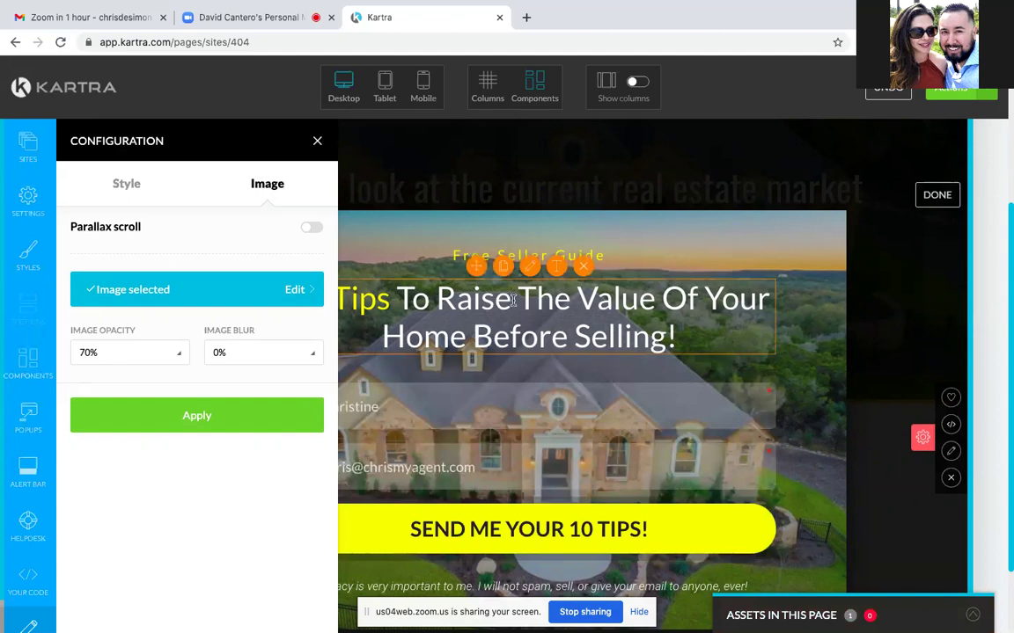
click(560, 267)
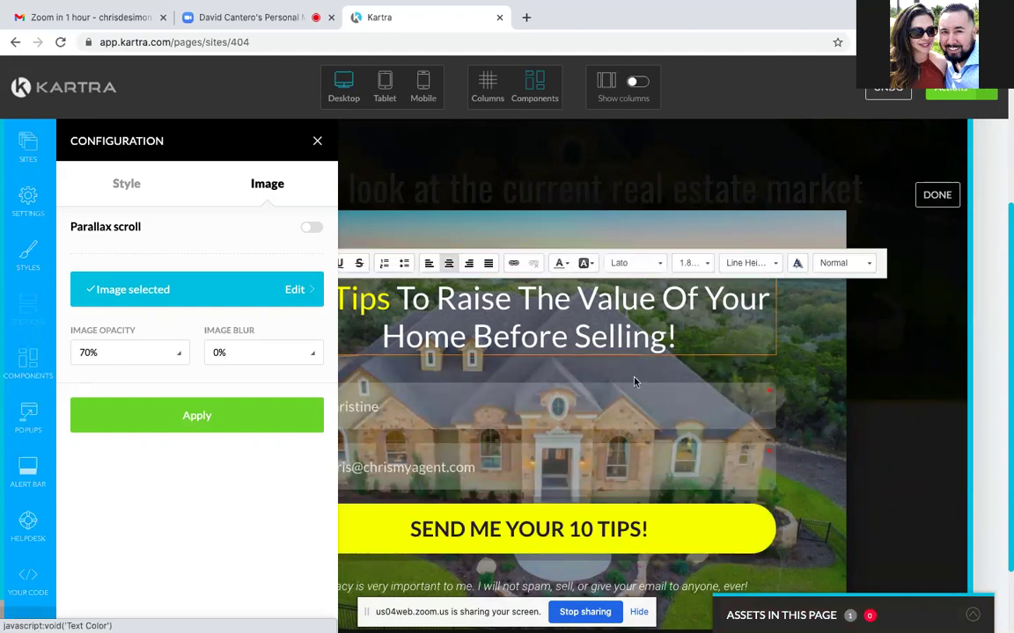
mouse_move(635, 381)
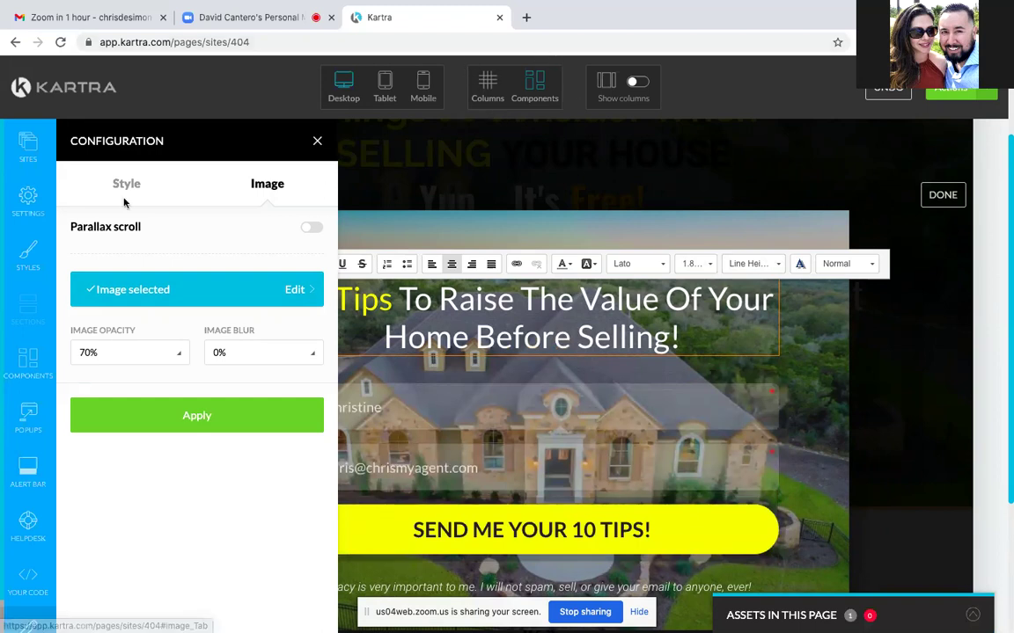
click(317, 141)
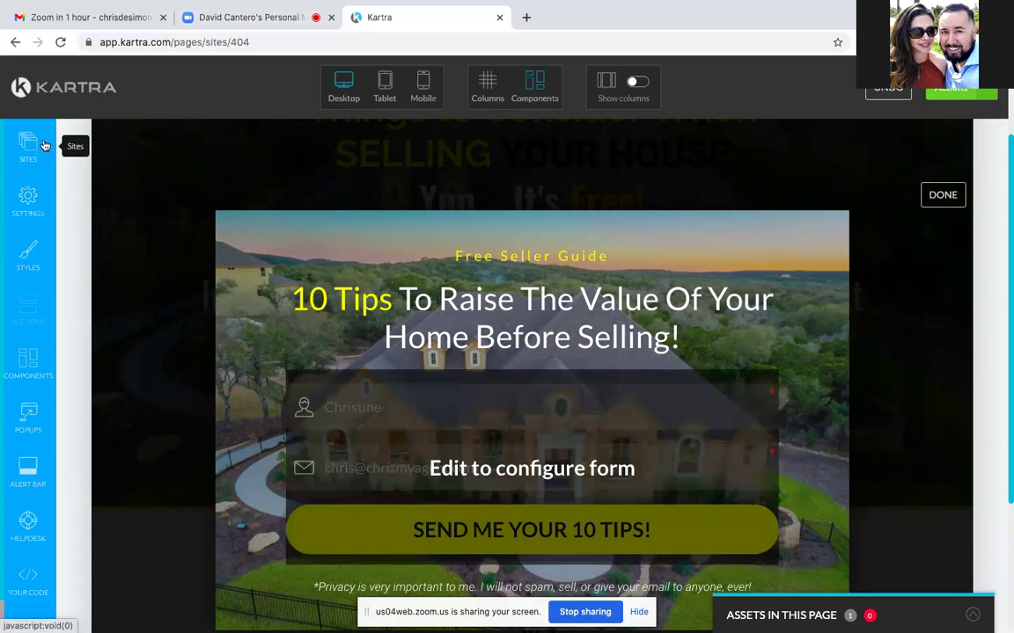
Step: Load austinsboutiquerealtor.com/FreeSellerGuide in a new tab, then return to the Kartra editor
click(525, 19)
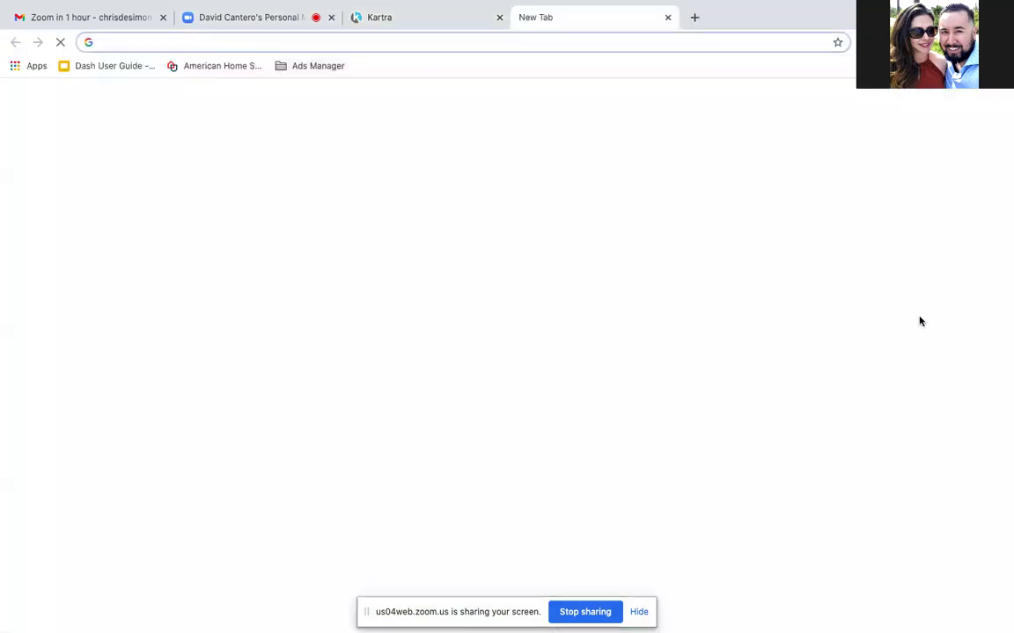
text(https://www.austinsboutiquerealtor.com/FreeSellerGuide)
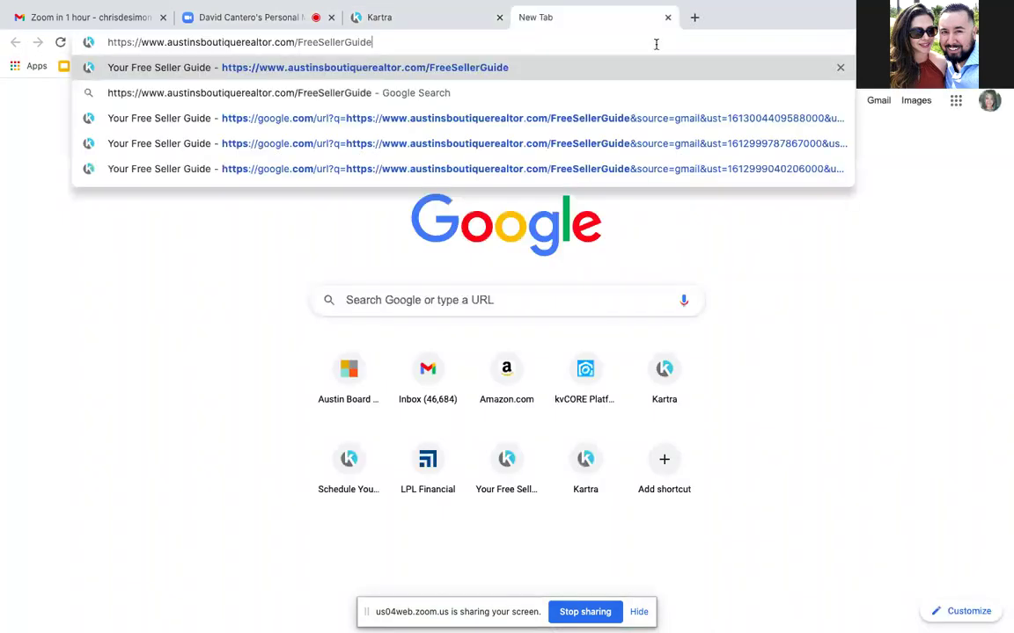
click(511, 77)
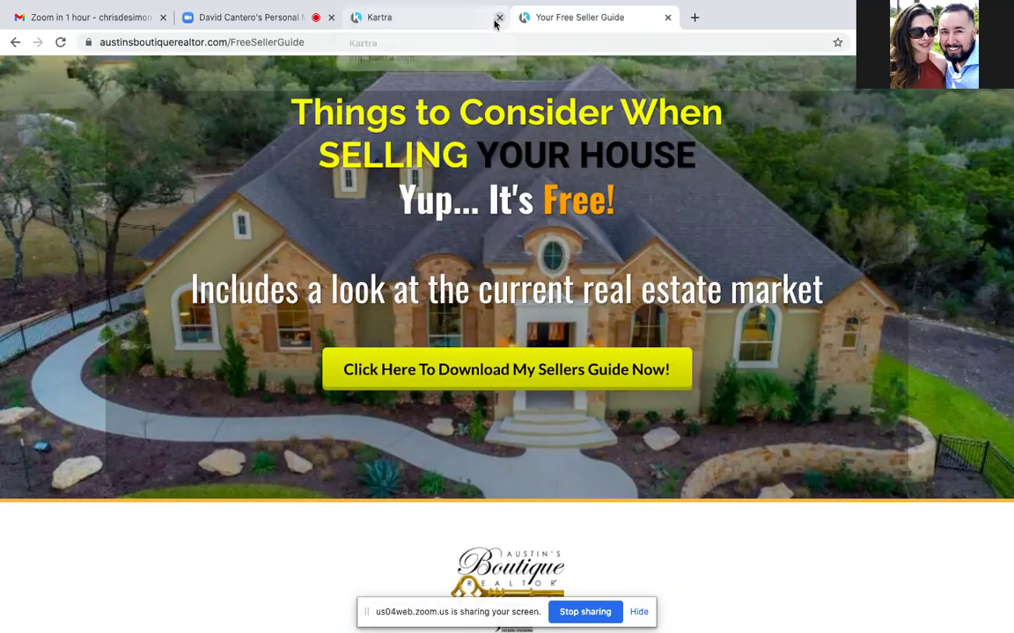
click(453, 19)
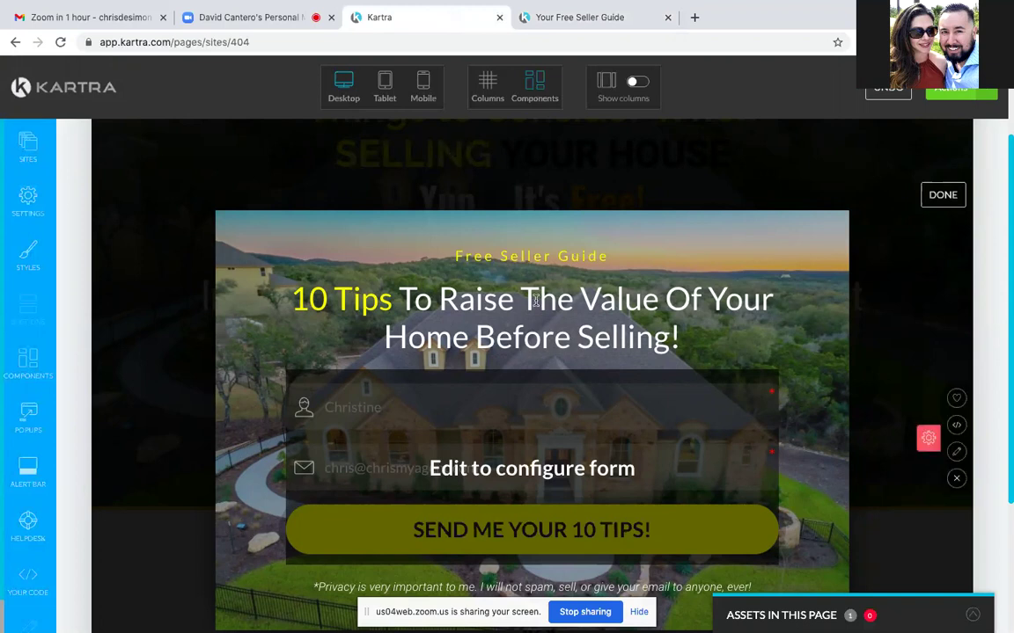
Step: Retype the headline's ending as 'Your Home' so it reads 'Things to Consider Before Selling Your Home!'
mouse_move(535, 302)
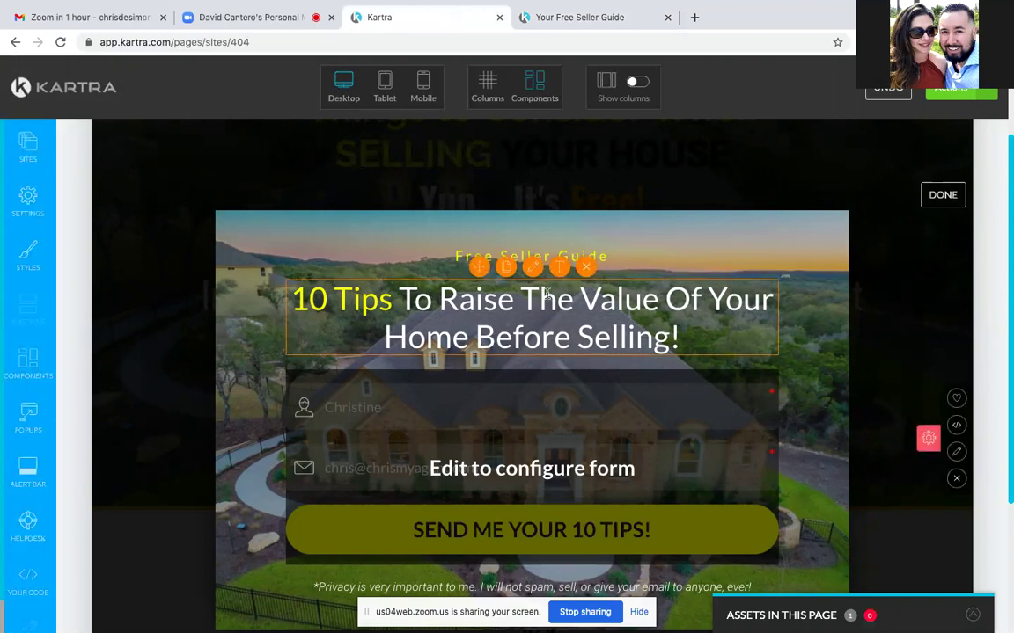
click(755, 299)
text(U!)
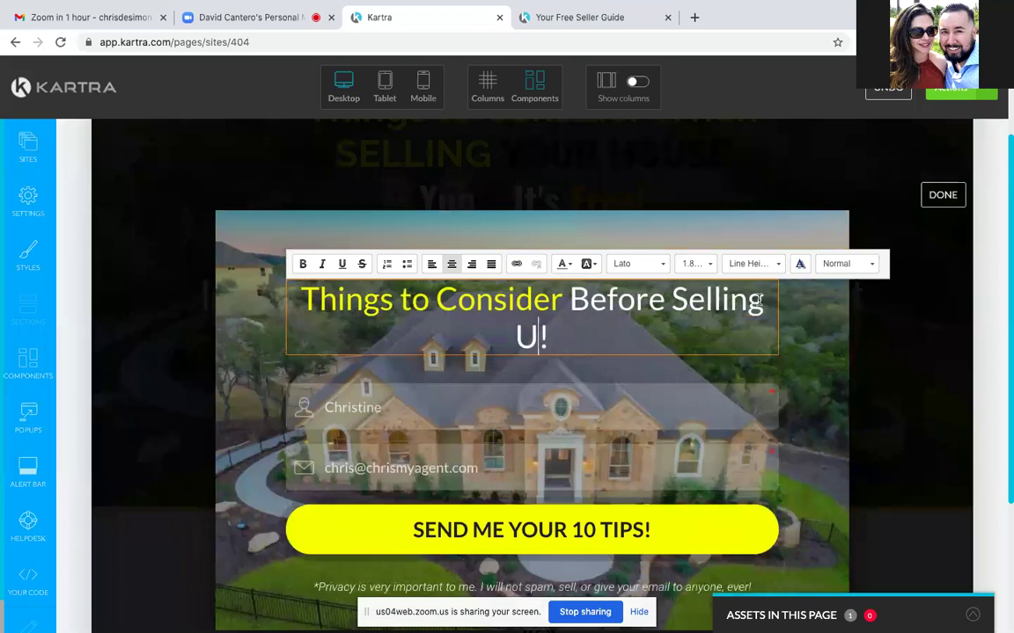
key(BackSpace)
text(Your ho)
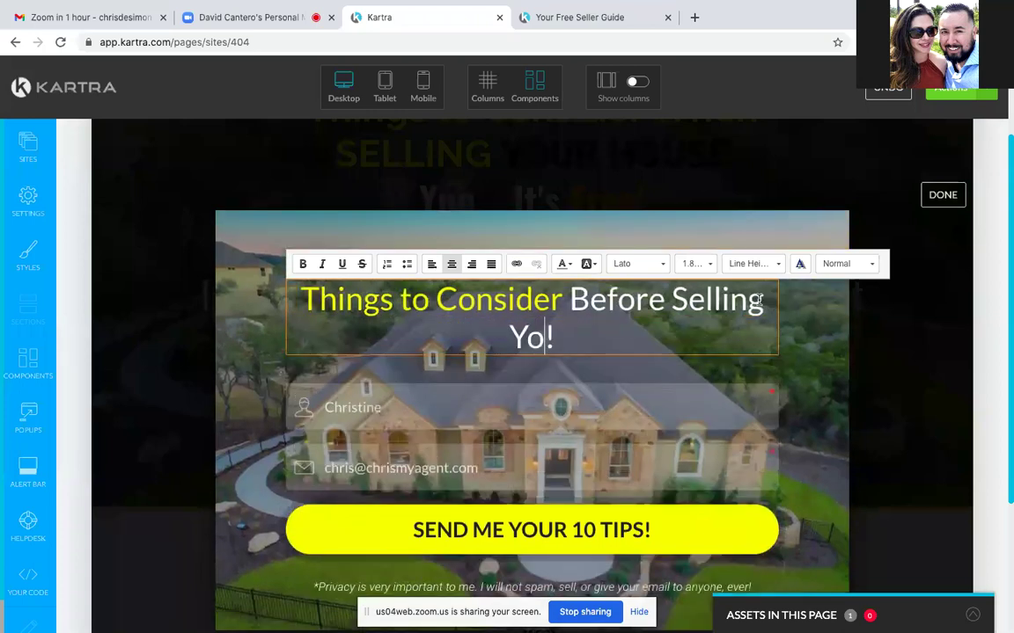
key(BackSpace)
key(BackSpace)
text(Home)
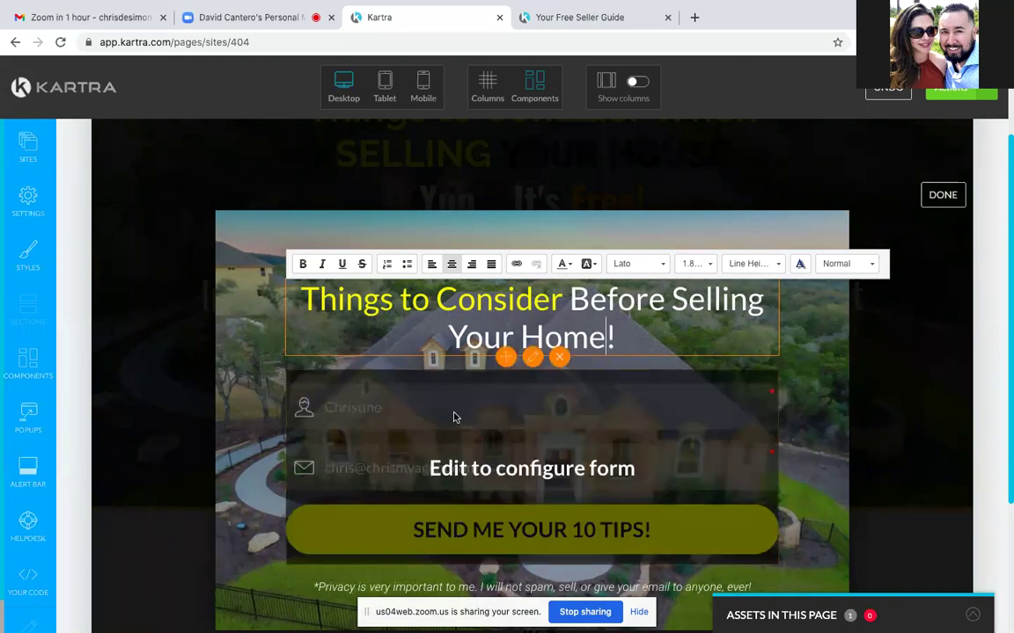
click(508, 475)
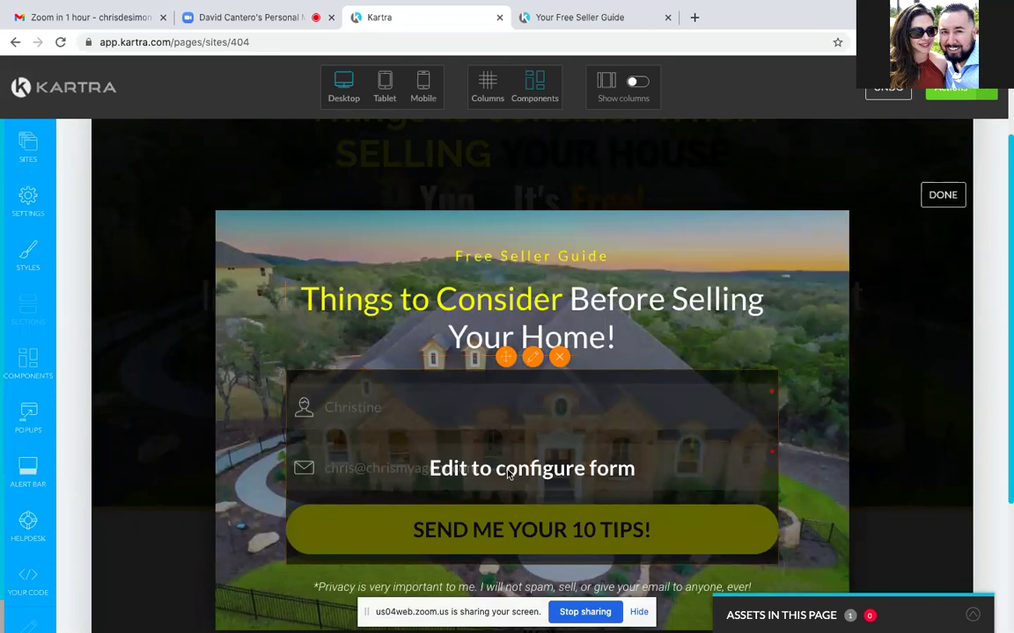
Step: In the opt-in form's Button settings, replace the 10 TIPS wording with 'SEND ME YOUR FREE SELLERS GUIDE!' and apply it
click(532, 357)
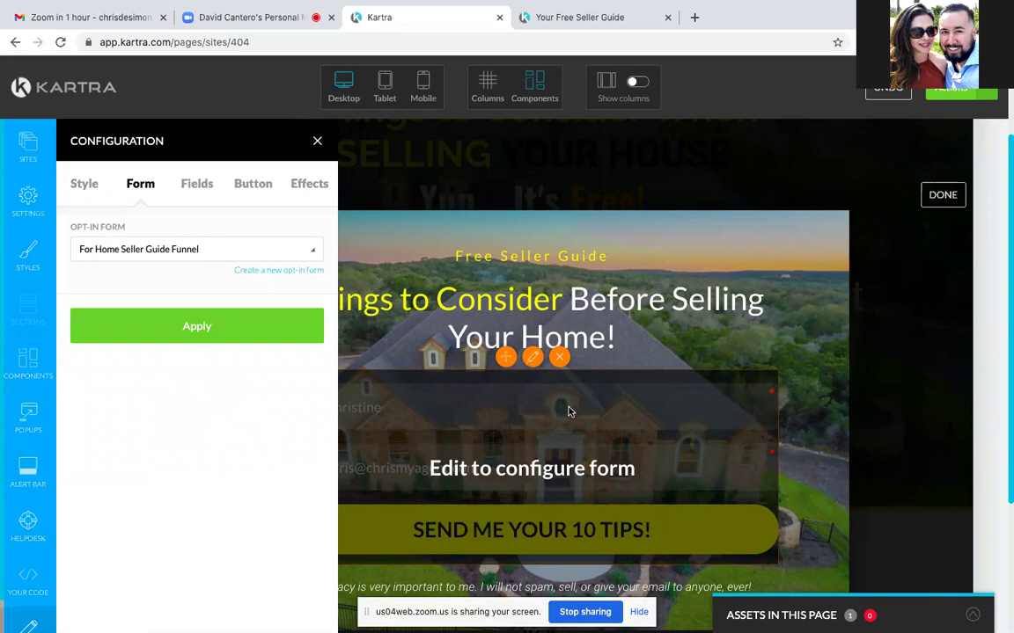
scroll(567, 409, down, 1)
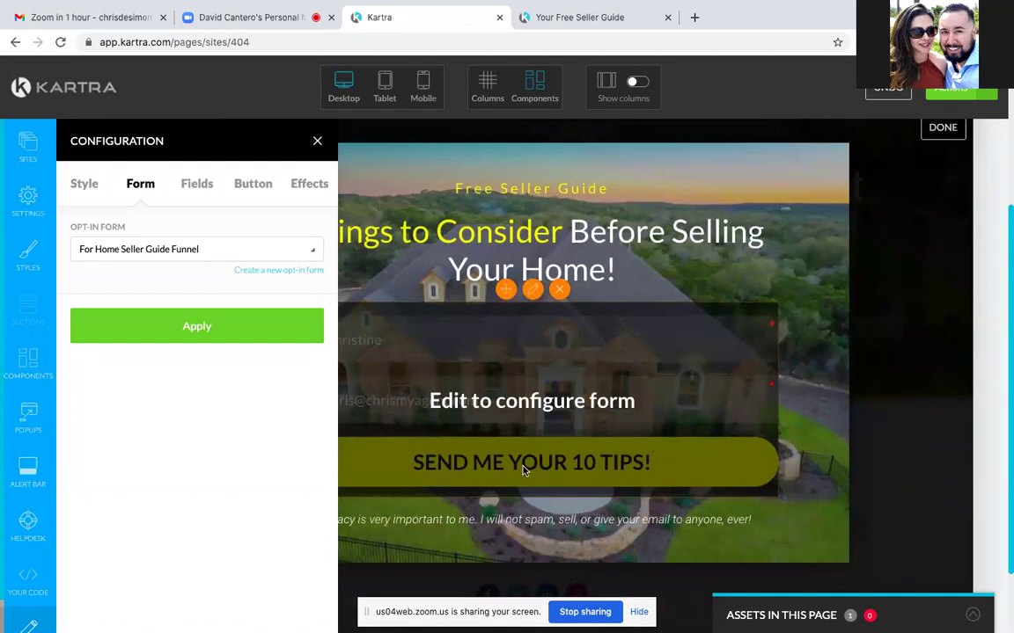
click(252, 186)
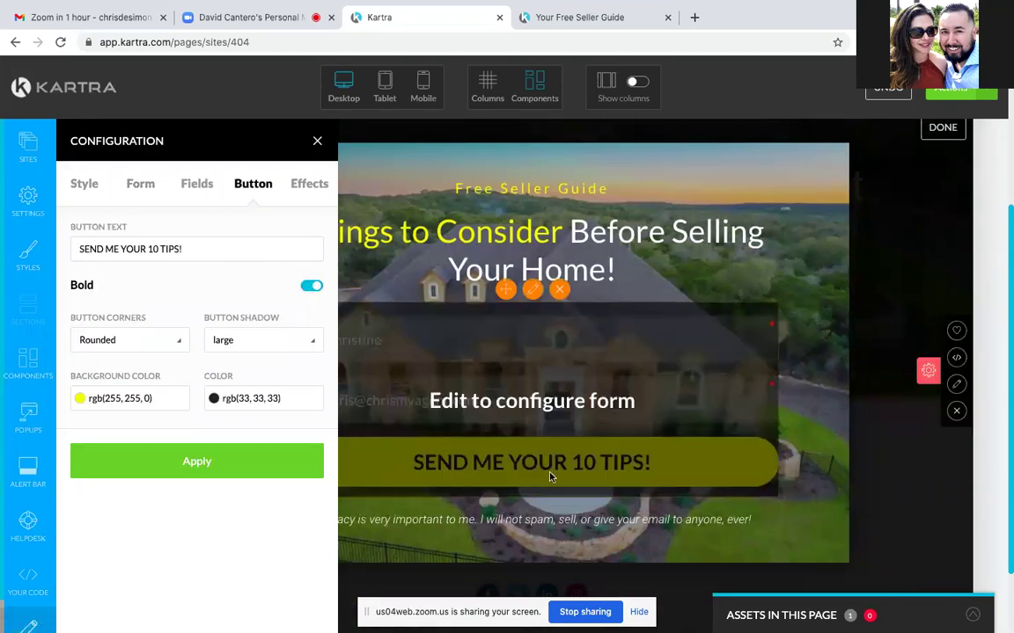
click(147, 253)
click(182, 249)
key(BackSpace)
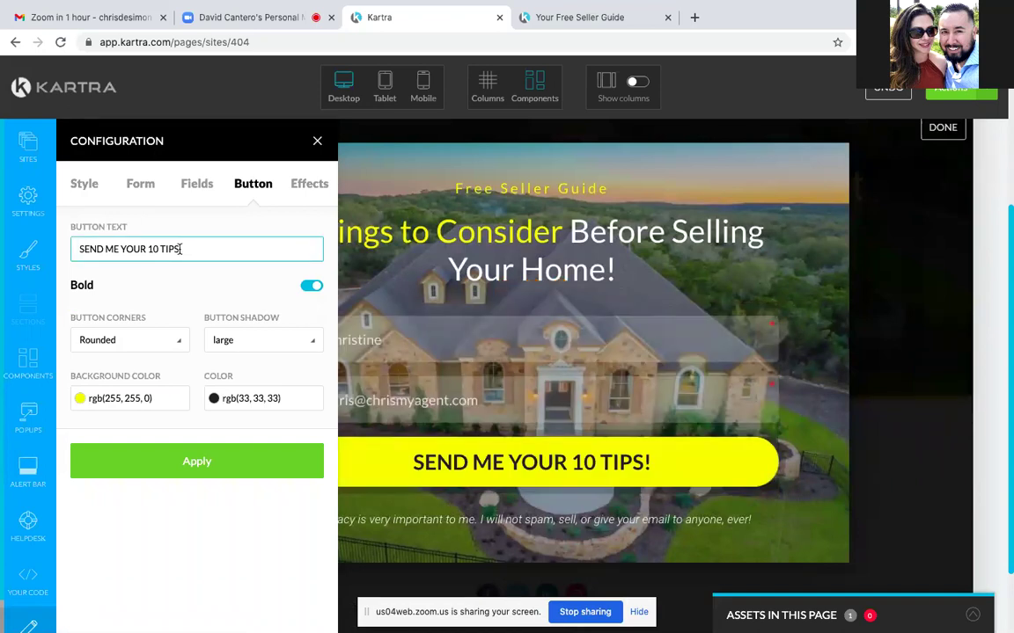
key(BackSpace)
key(BackSpace)
key(BackSpace)
key(BackSpace)
key(BackSpace)
key(BackSpace)
key(BackSpace)
text(free)
key(BackSpace)
key(BackSpace)
key(BackSpace)
key(BackSpace)
text(FREE SELLERS GUIDE!)
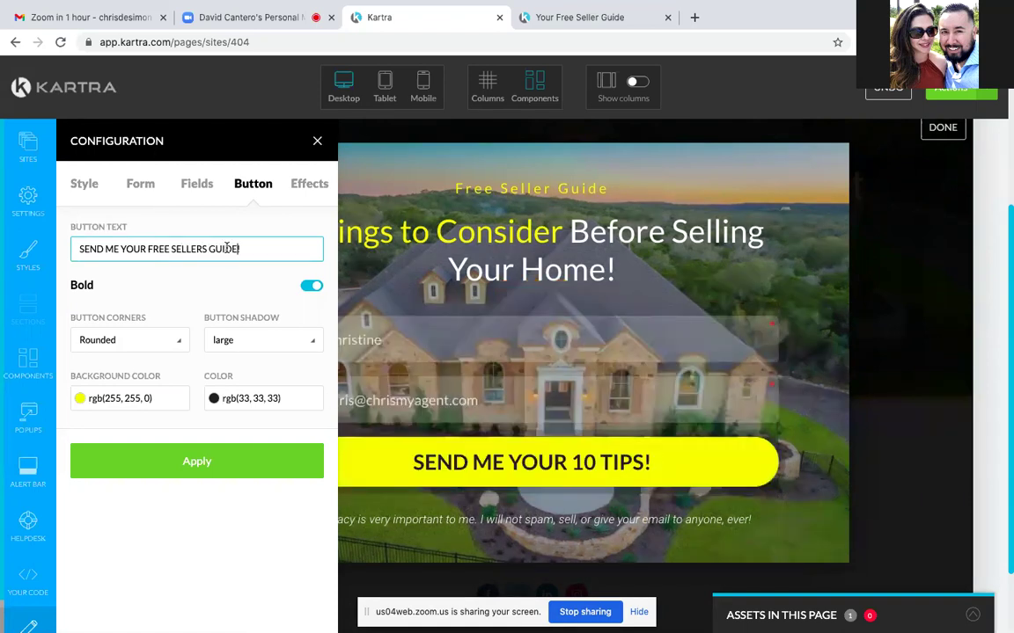
click(228, 463)
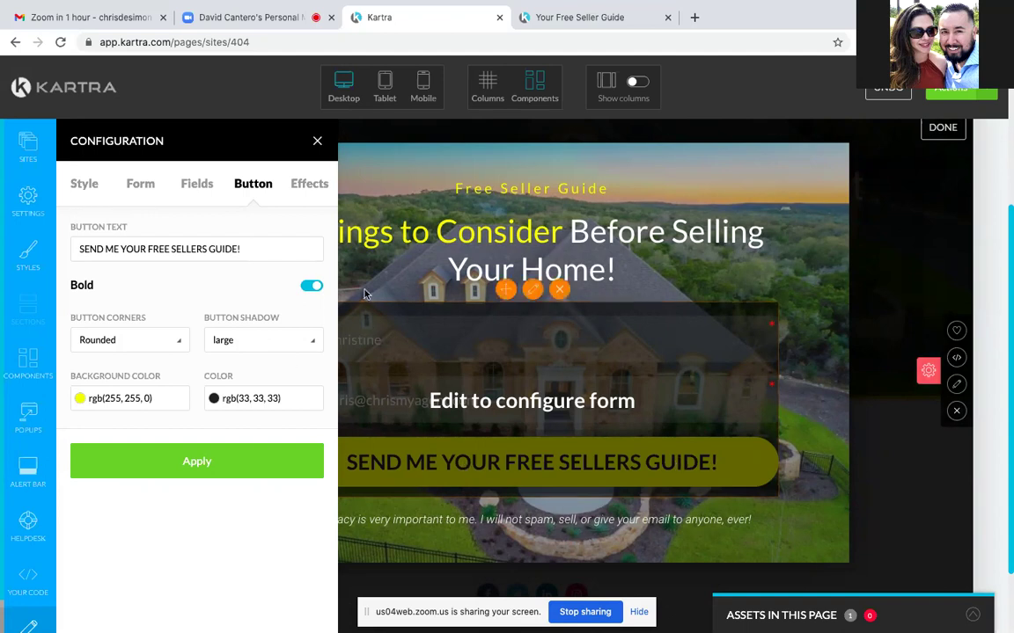
click(317, 143)
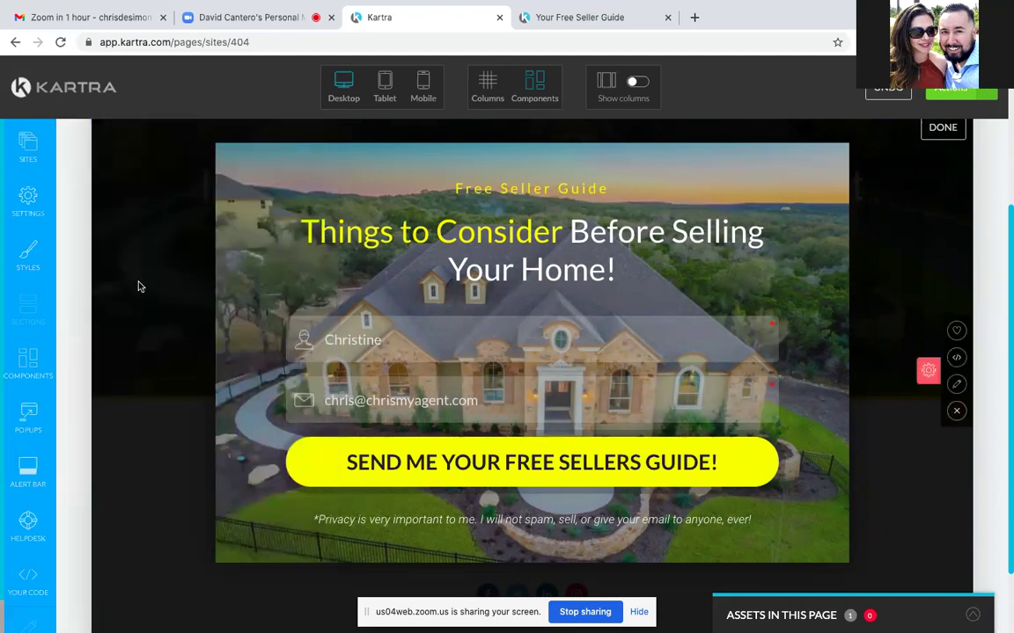
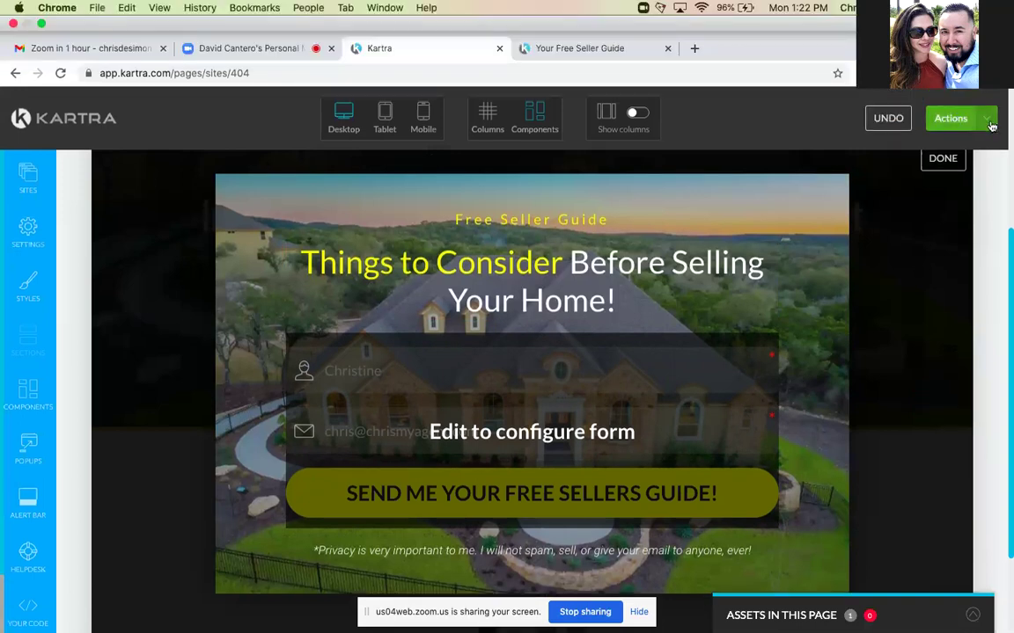
click(989, 119)
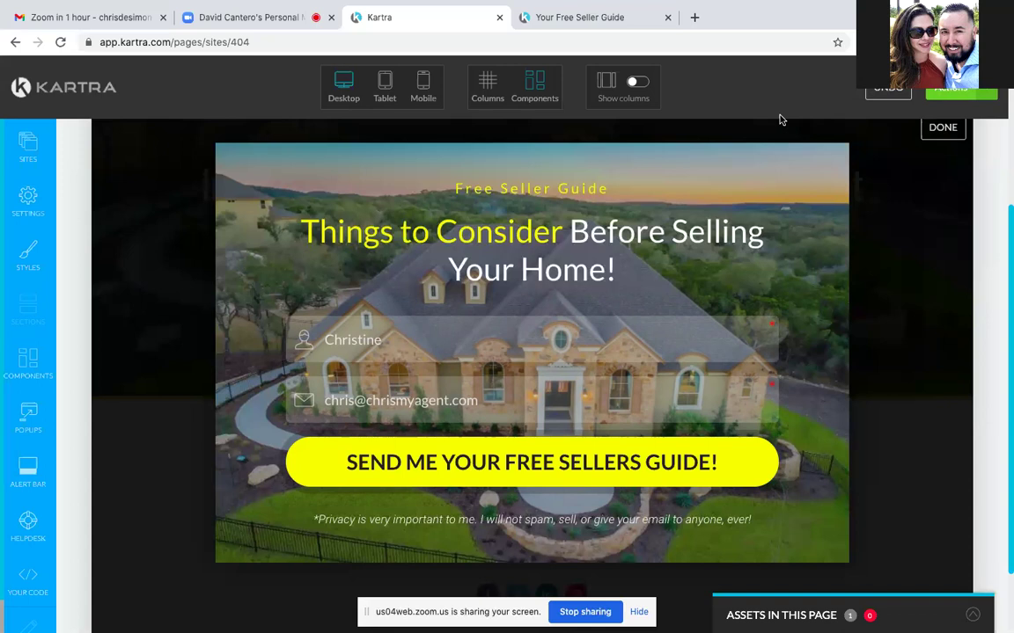
Step: Close the popup editor, save the opt-in page's progress and dismiss the success dialog
click(943, 128)
scroll(869, 266, up, 3)
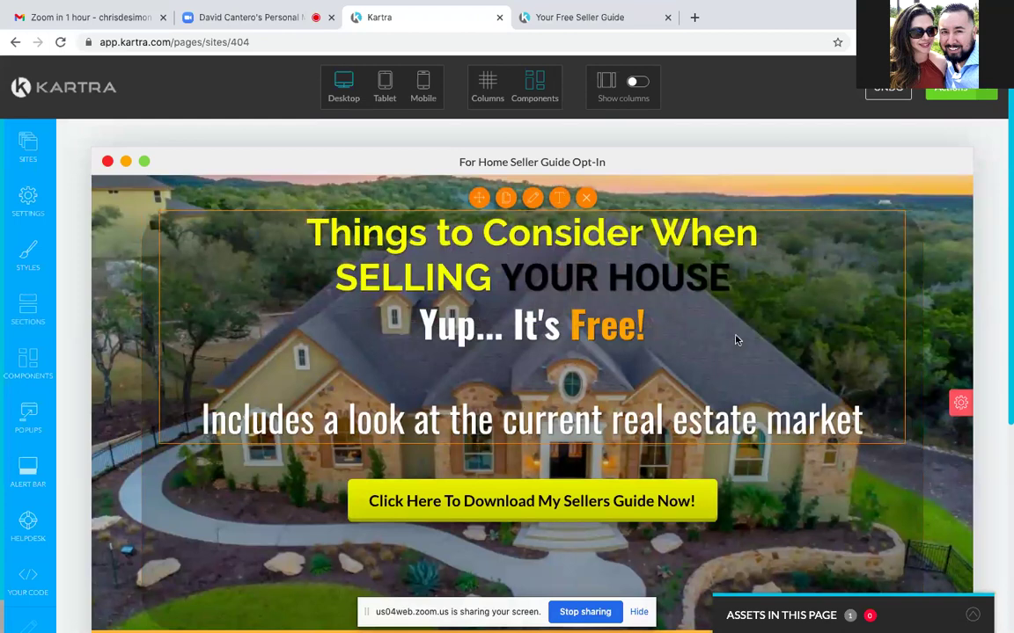
click(986, 92)
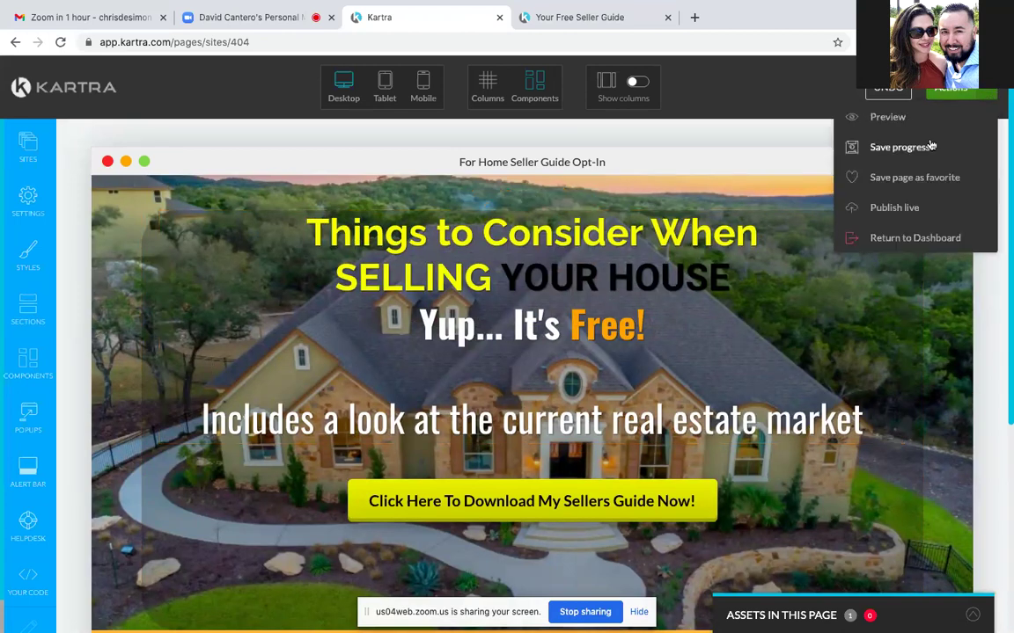
click(899, 147)
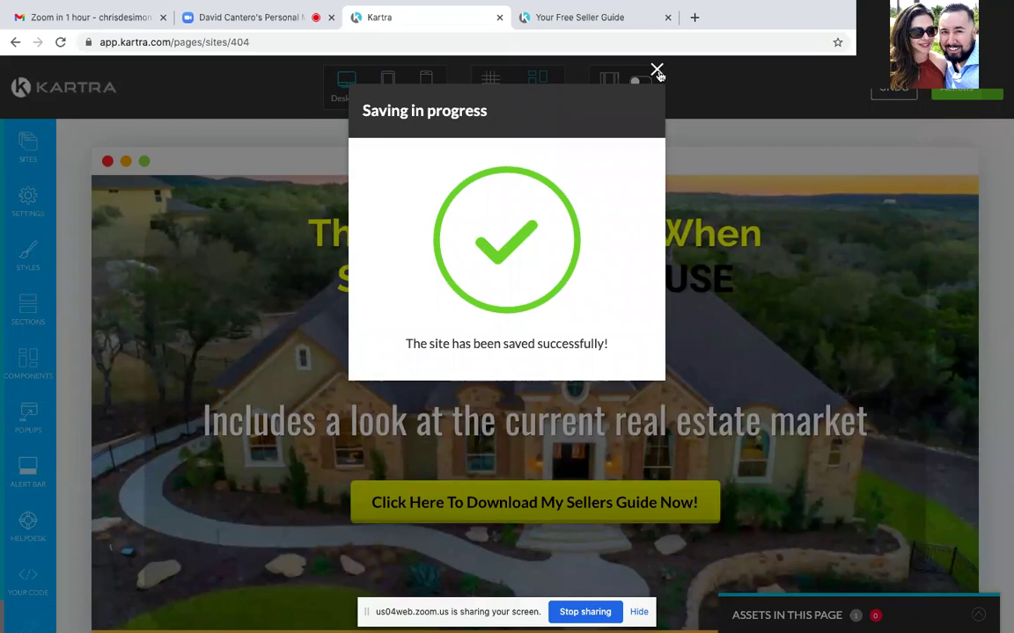
click(656, 71)
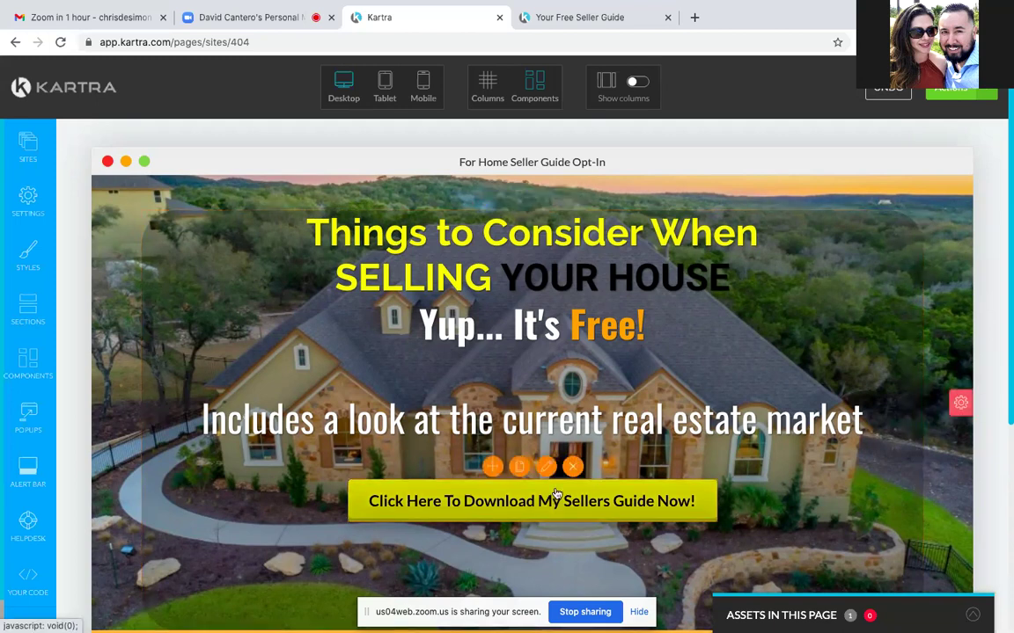
click(988, 93)
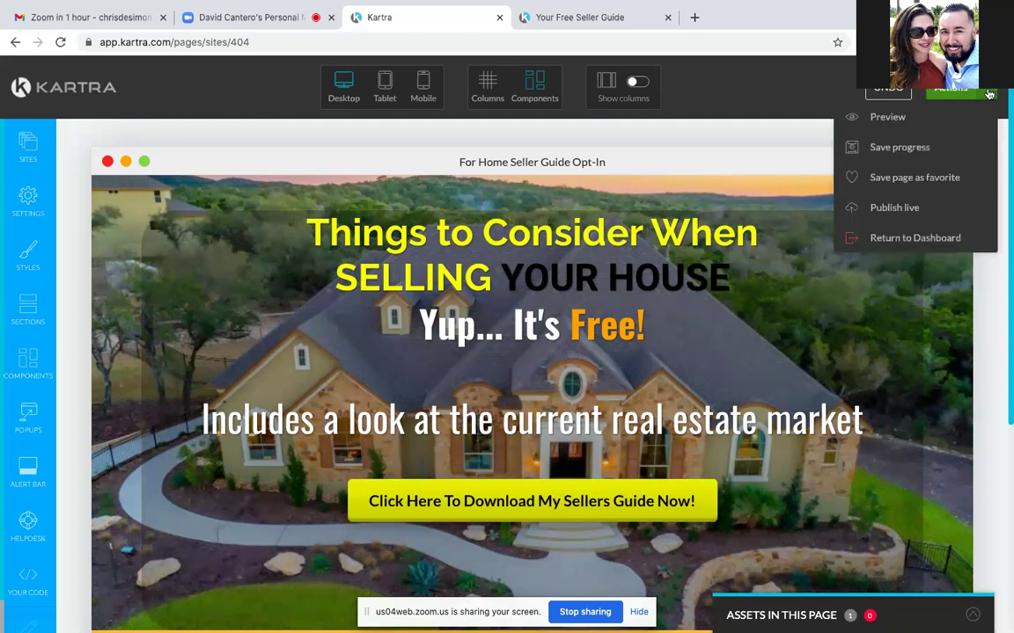
click(894, 209)
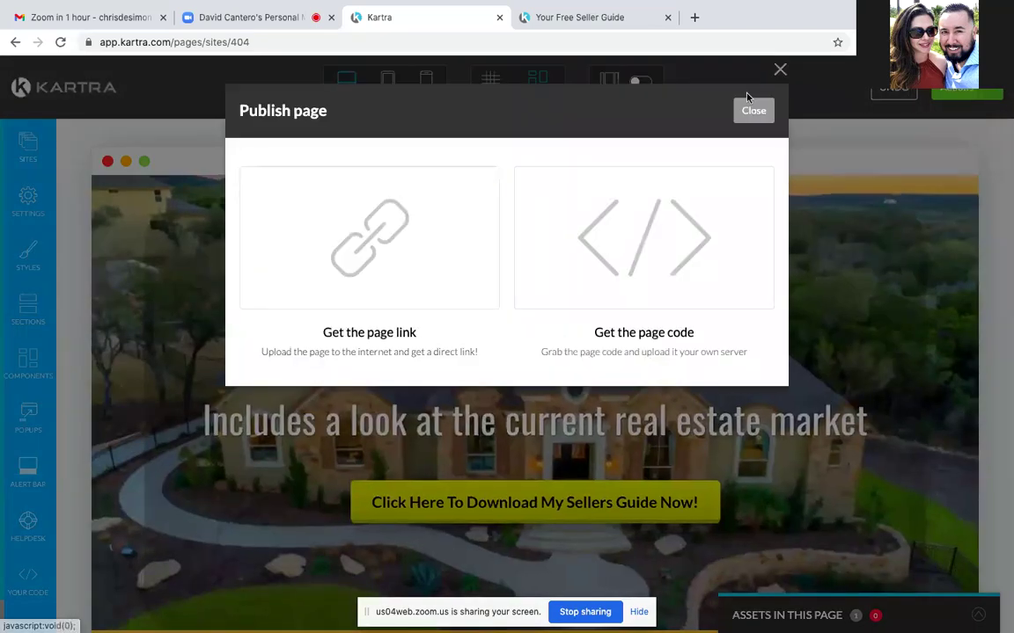
click(779, 71)
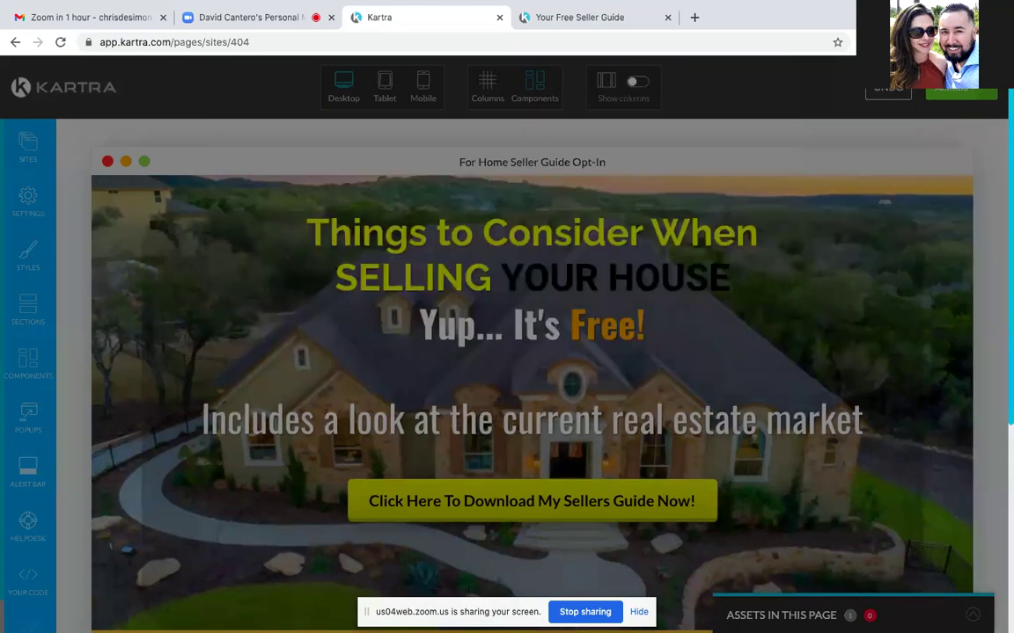
click(958, 90)
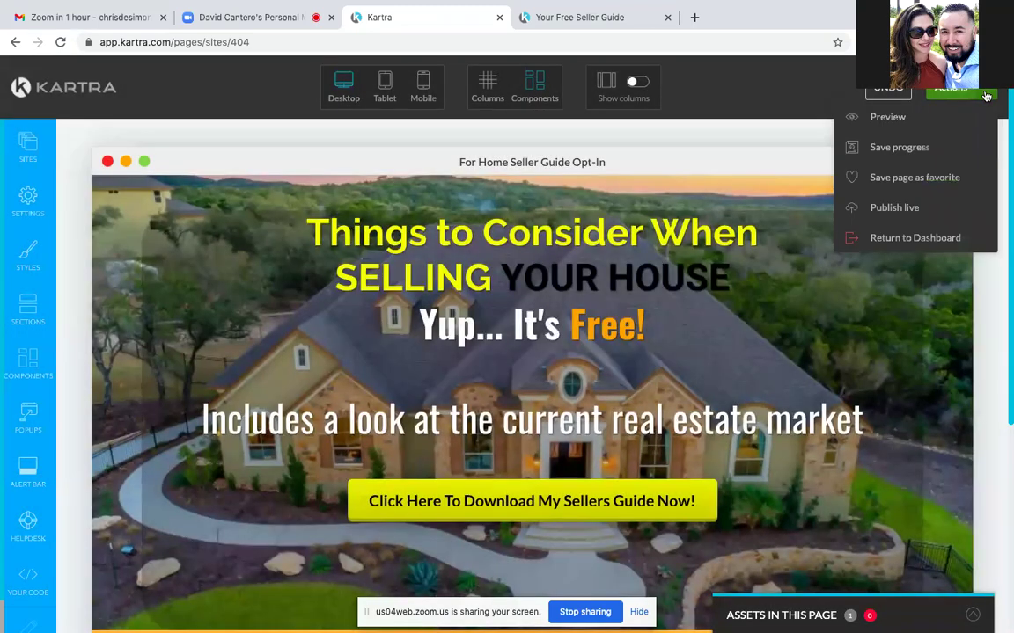
click(783, 86)
scroll(866, 332, down, 4)
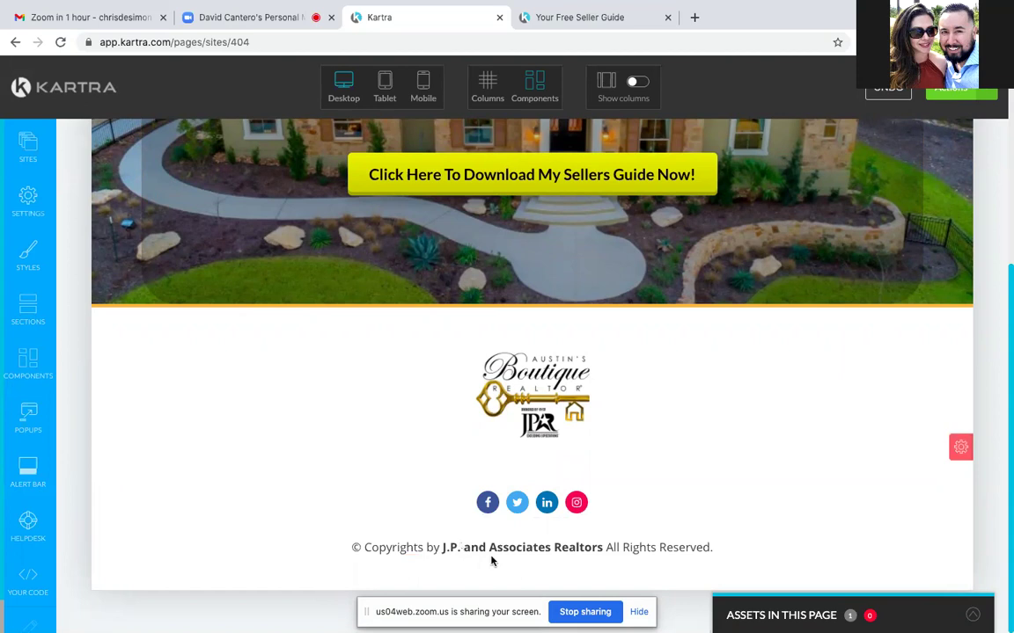
mouse_move(732, 491)
scroll(758, 451, up, 3)
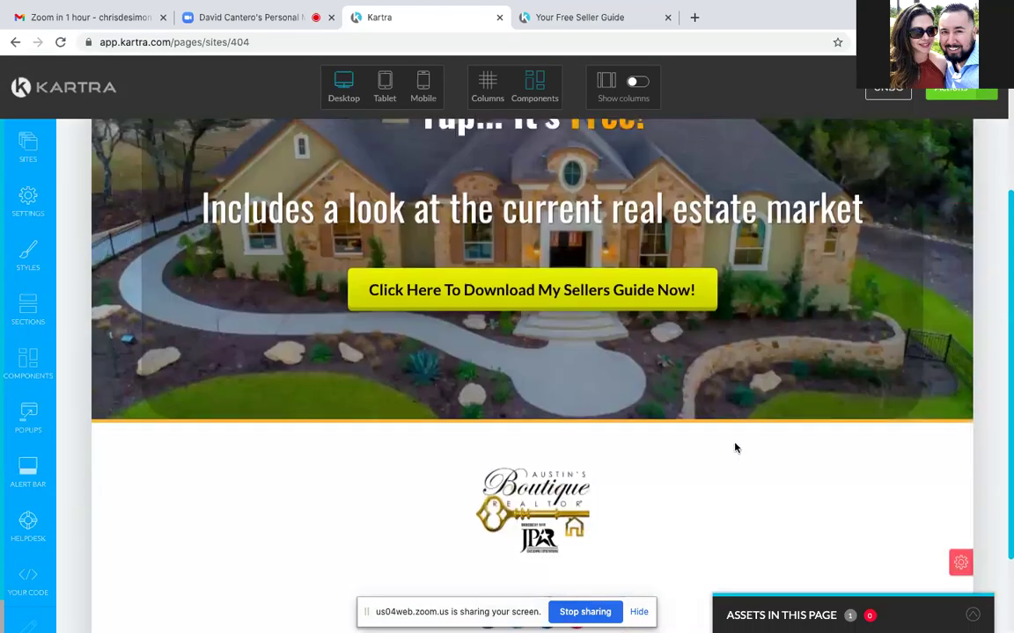
Step: Delete the eXp footer and the dark placeholder-logo footer from Favorite Blocks, confirming each
click(26, 308)
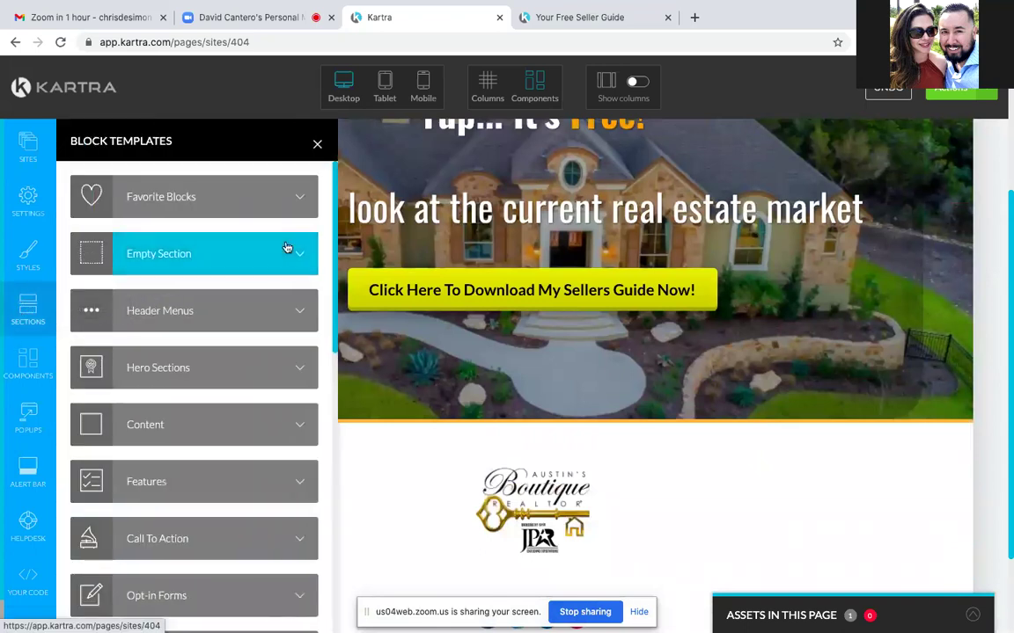
scroll(253, 550, down, 4)
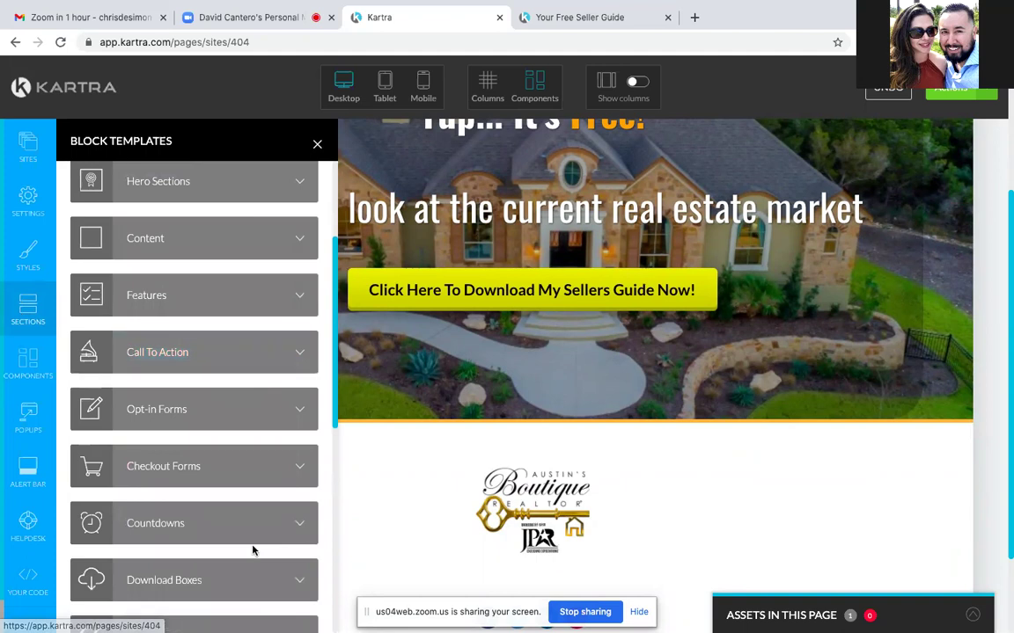
scroll(254, 550, up, 5)
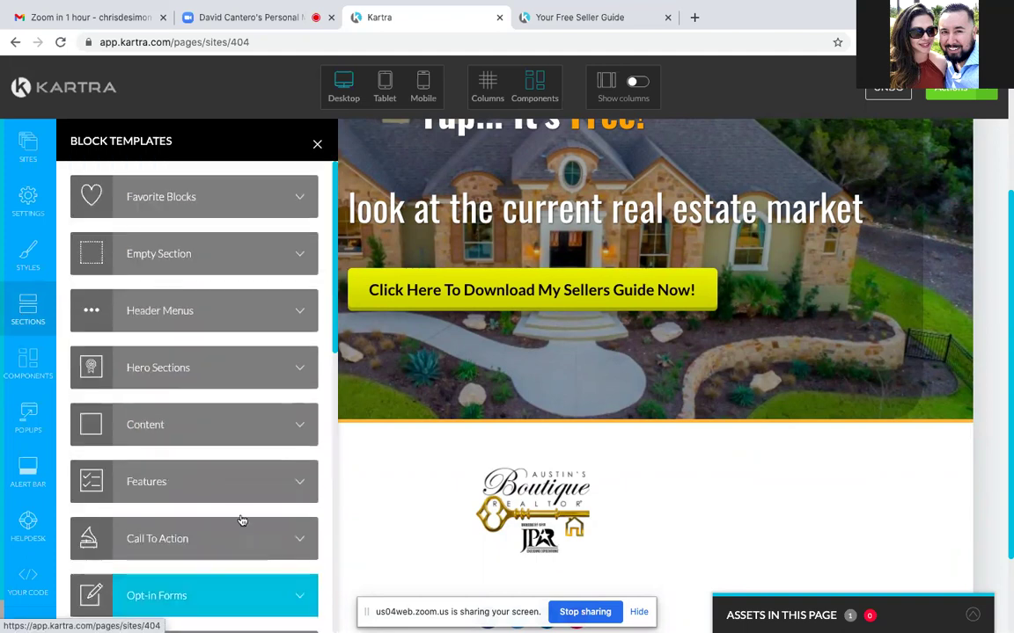
click(255, 198)
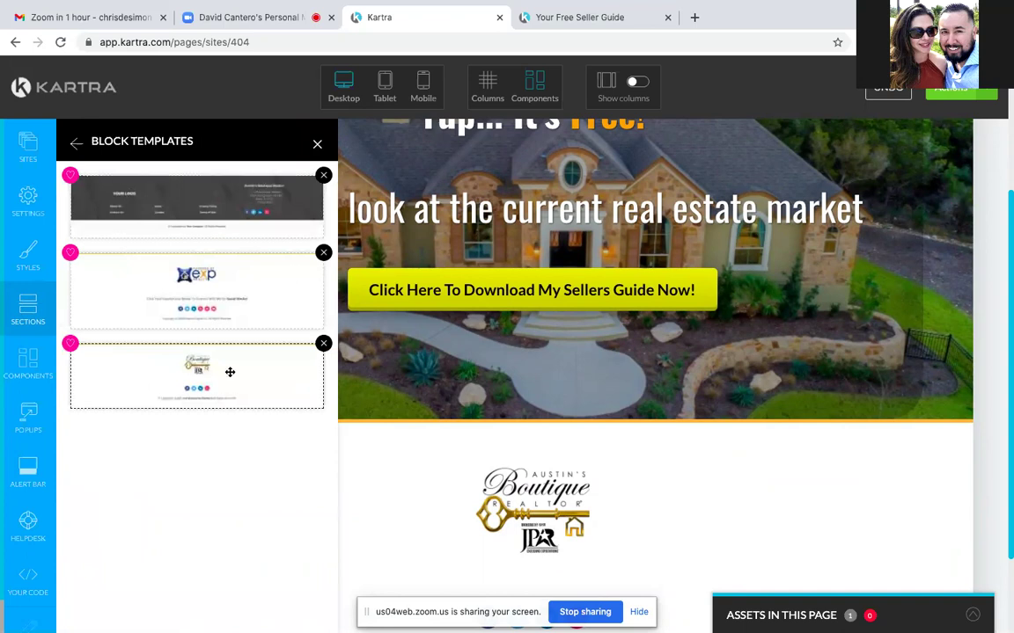
click(324, 255)
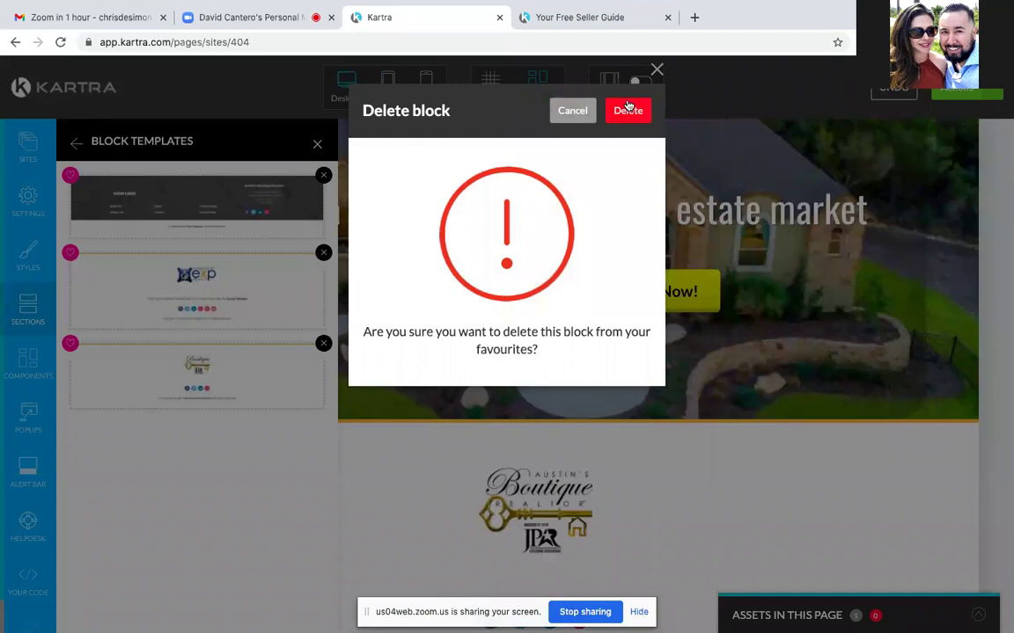
click(629, 108)
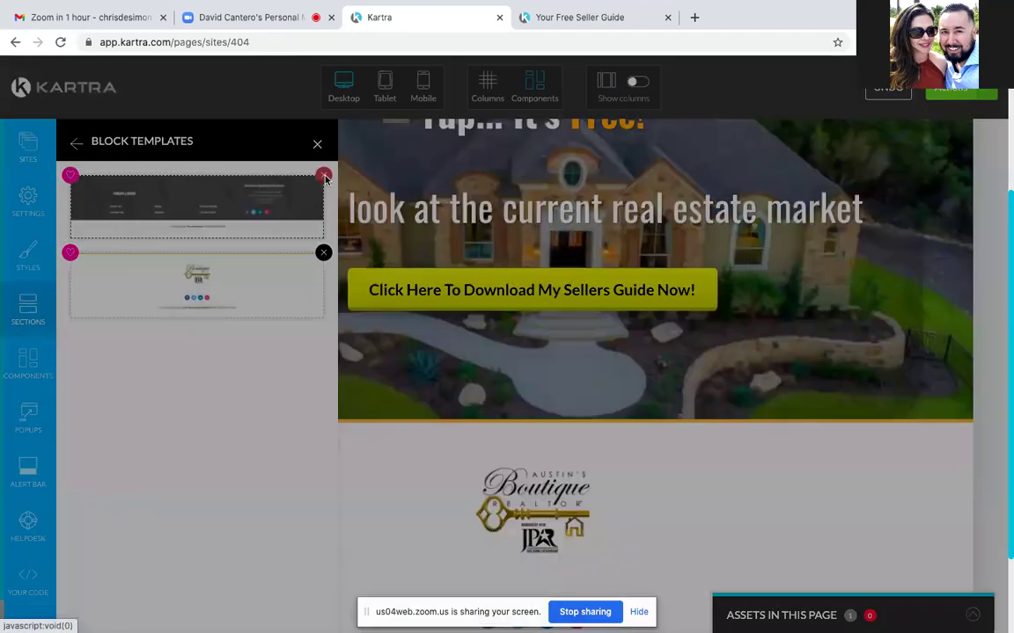
click(324, 177)
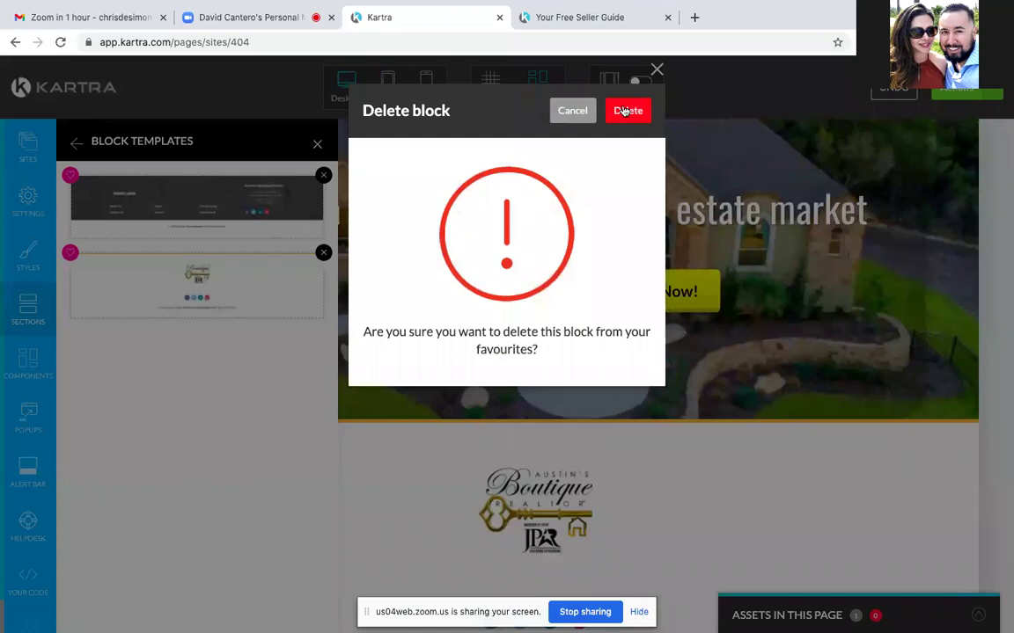
click(624, 110)
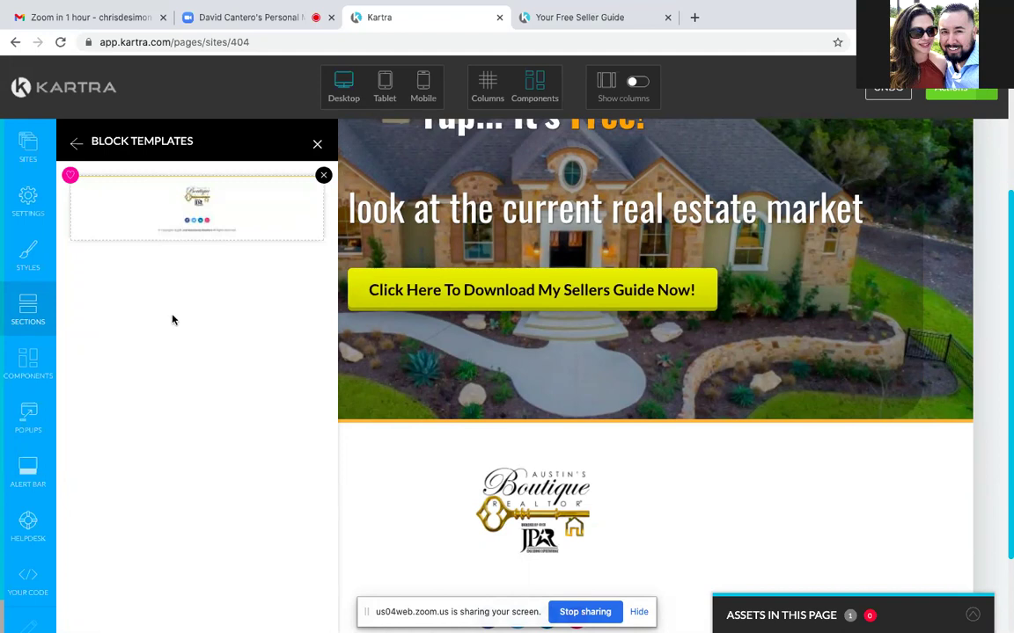
click(319, 146)
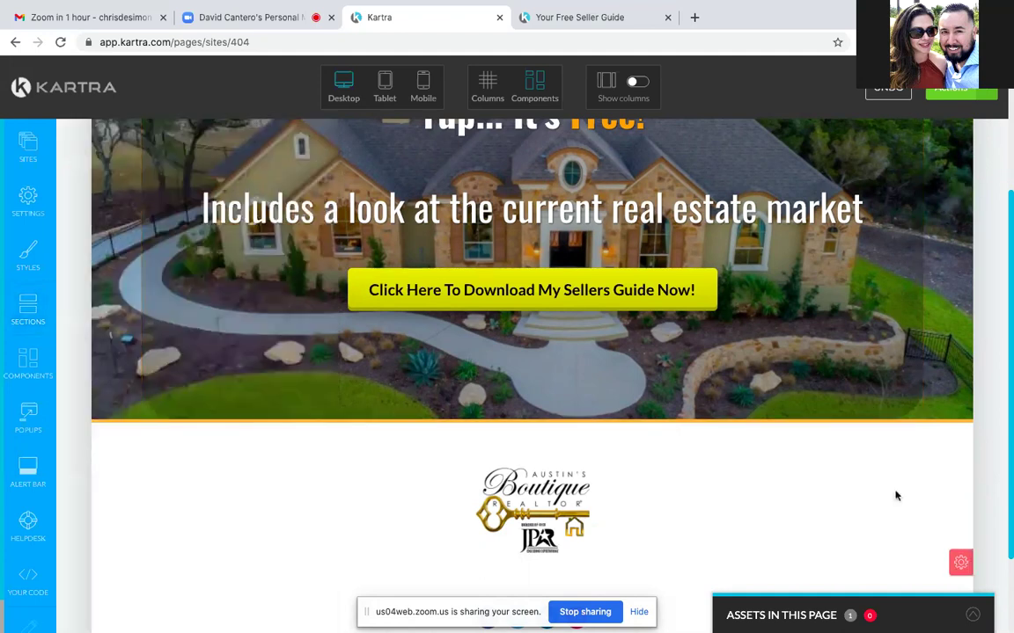
Step: Delete the social icons row from the landing page footer
scroll(895, 496, down, 2)
mouse_move(895, 496)
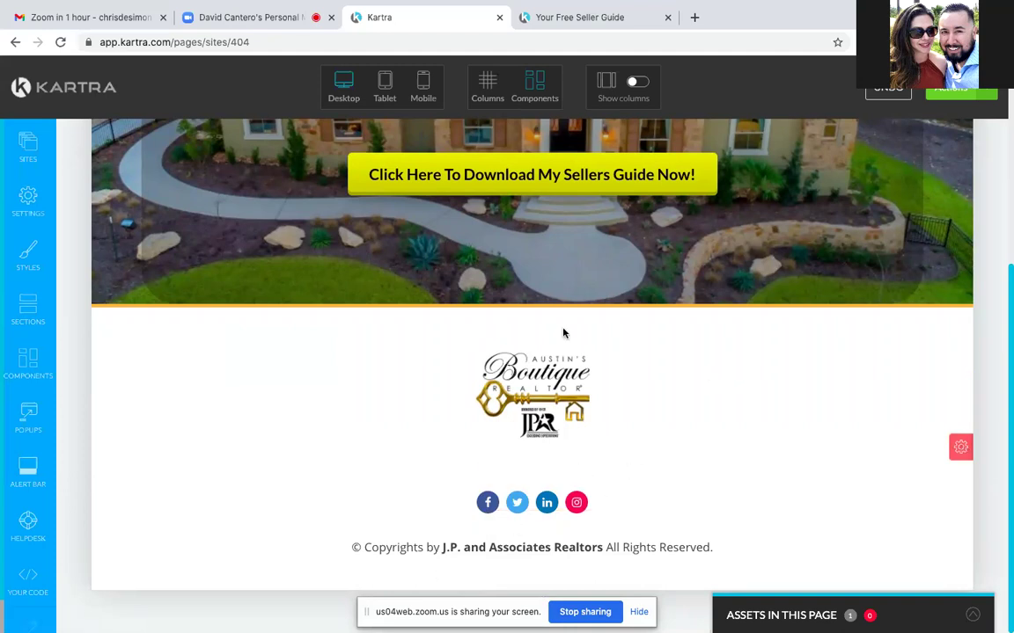
mouse_move(595, 502)
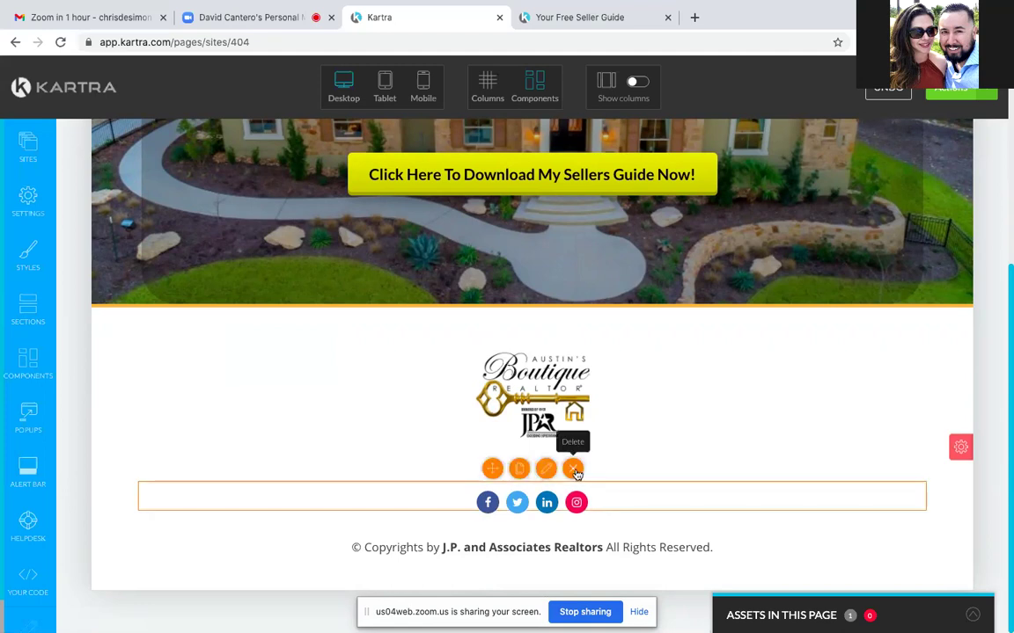
click(574, 469)
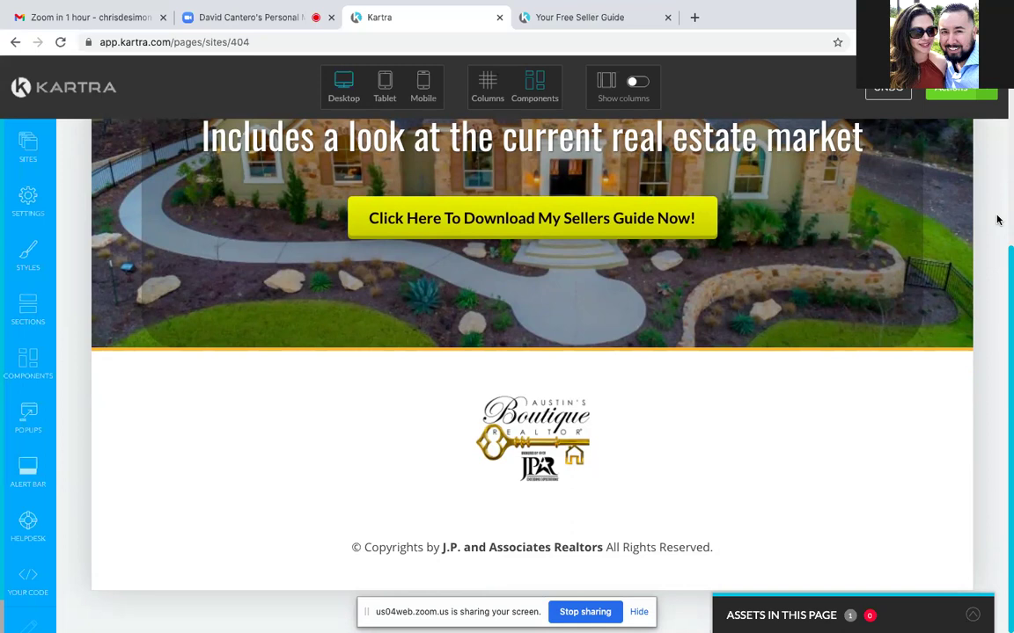
Step: Switch the browser to the Zoom meeting tab
scroll(997, 220, up, 1)
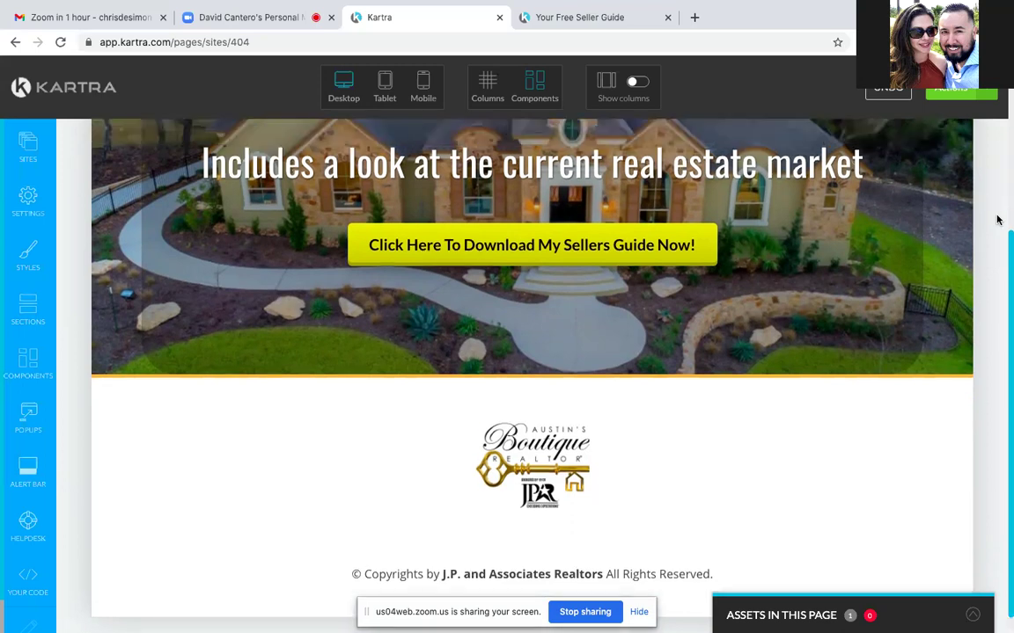
scroll(996, 220, up, 2)
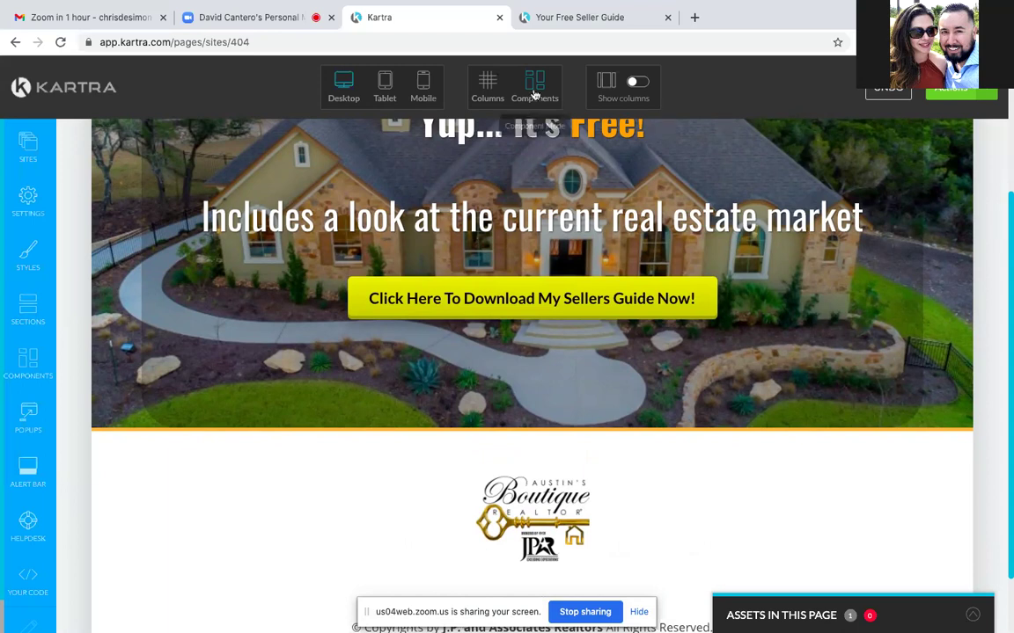
click(275, 19)
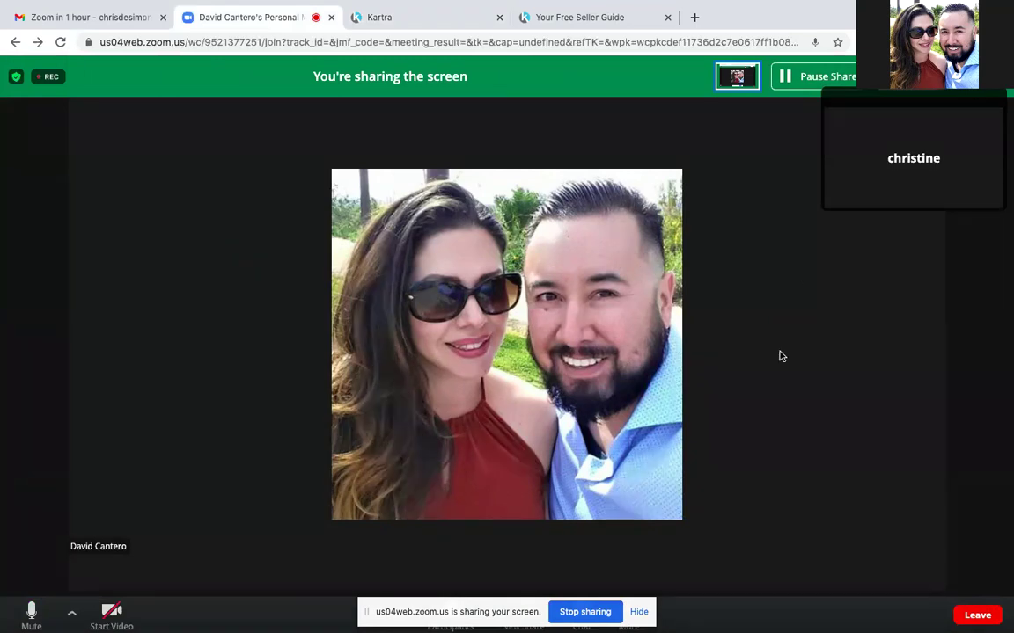
Step: Minimize, restore and change the view of the Zoom participant video panel
mouse_move(904, 186)
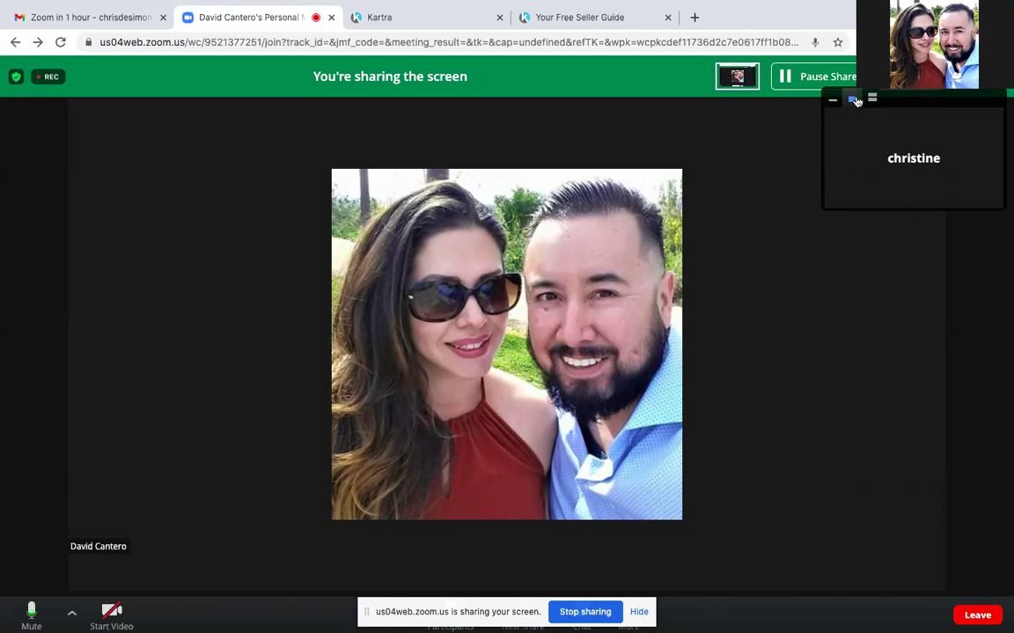
click(831, 102)
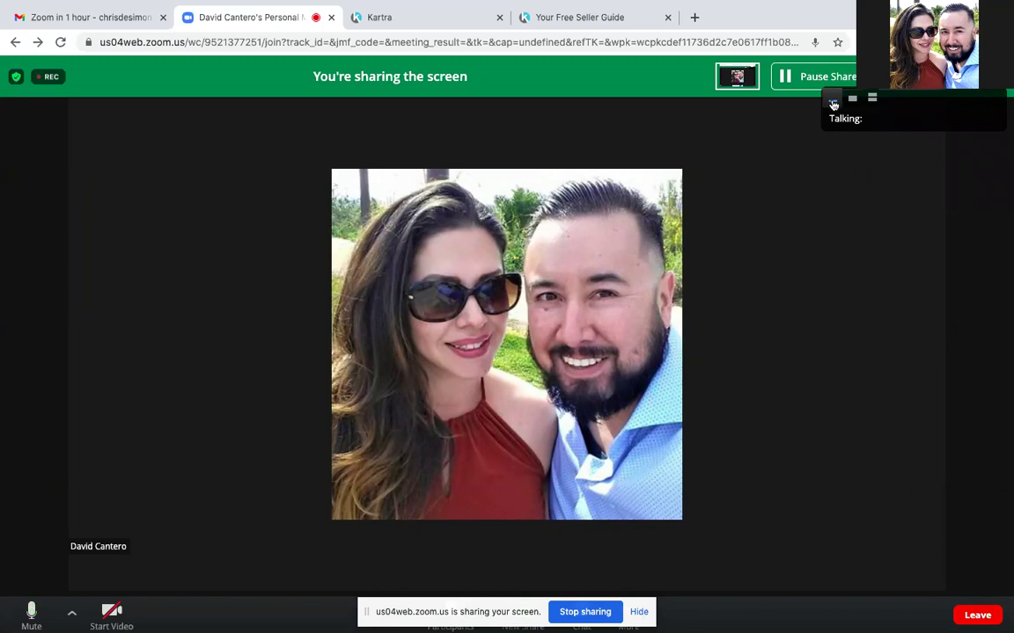
click(853, 99)
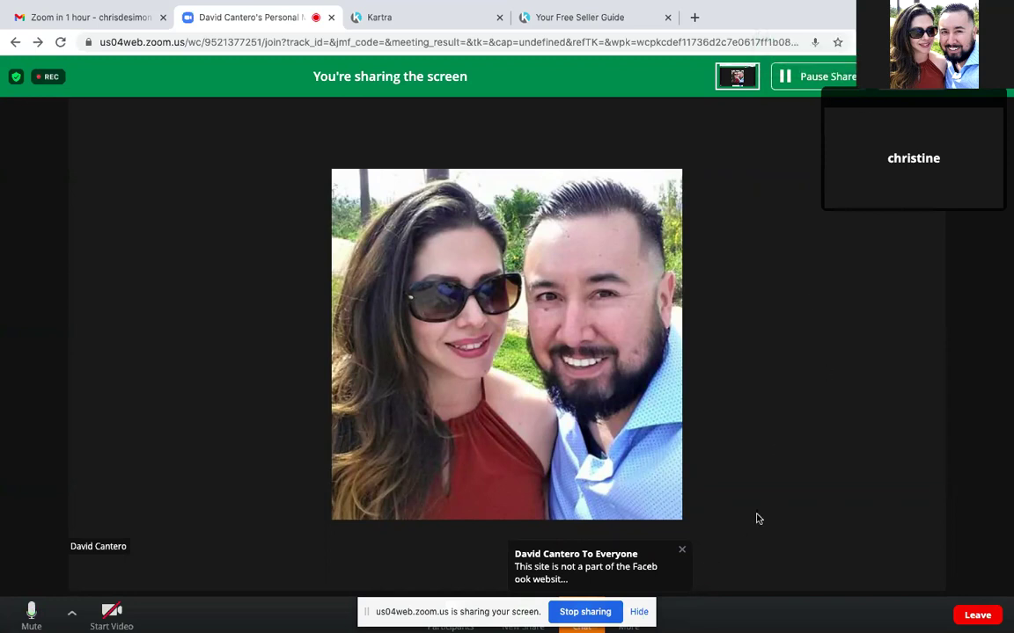
mouse_move(927, 164)
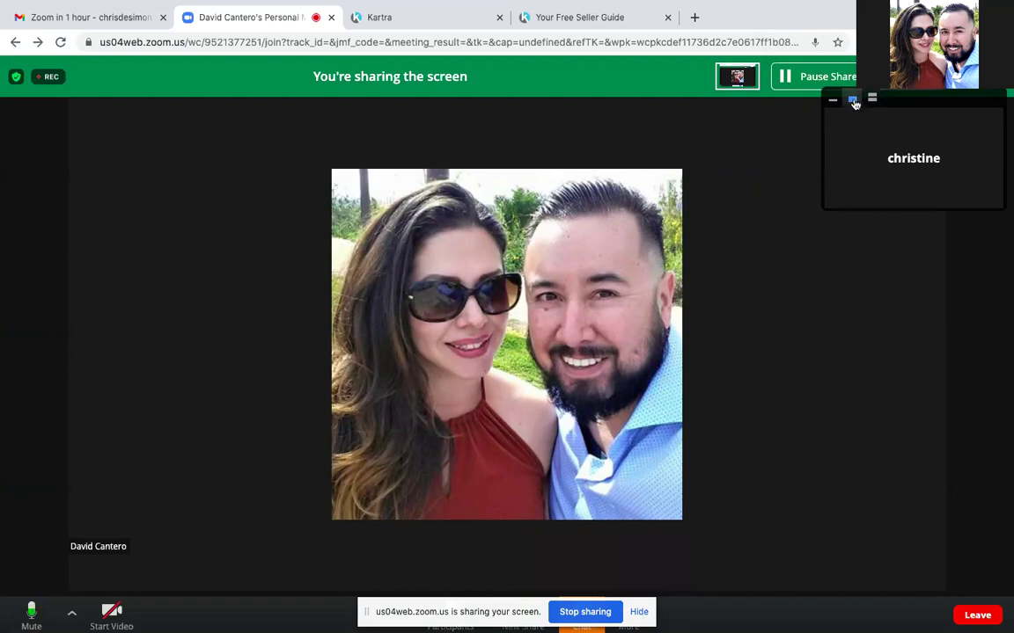
click(871, 99)
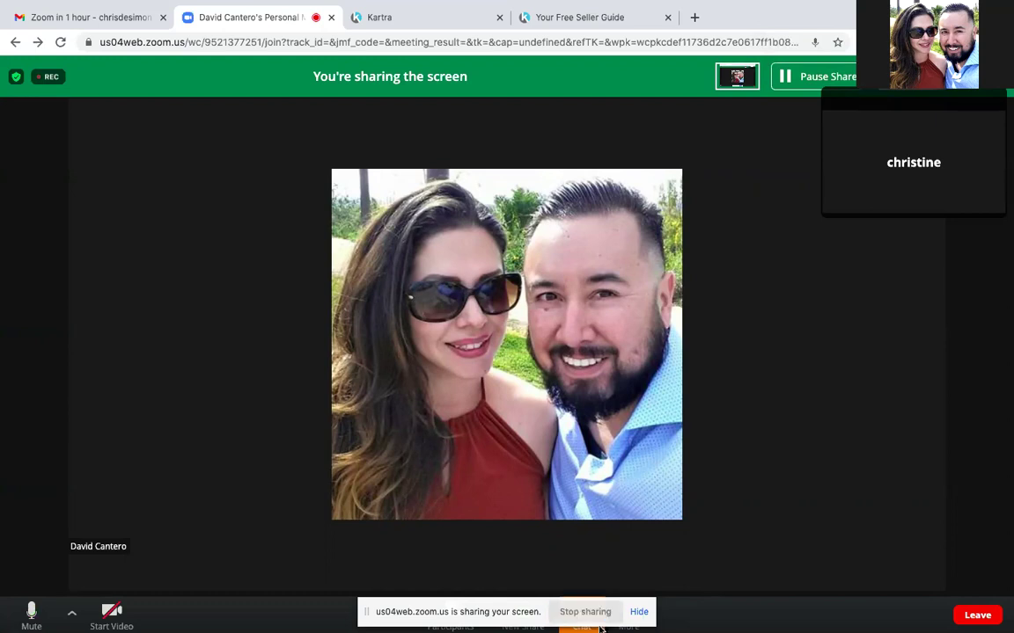
Step: Open the Zoom chat, copy the disclaimer message, and return to the Kartra editor
mouse_move(594, 626)
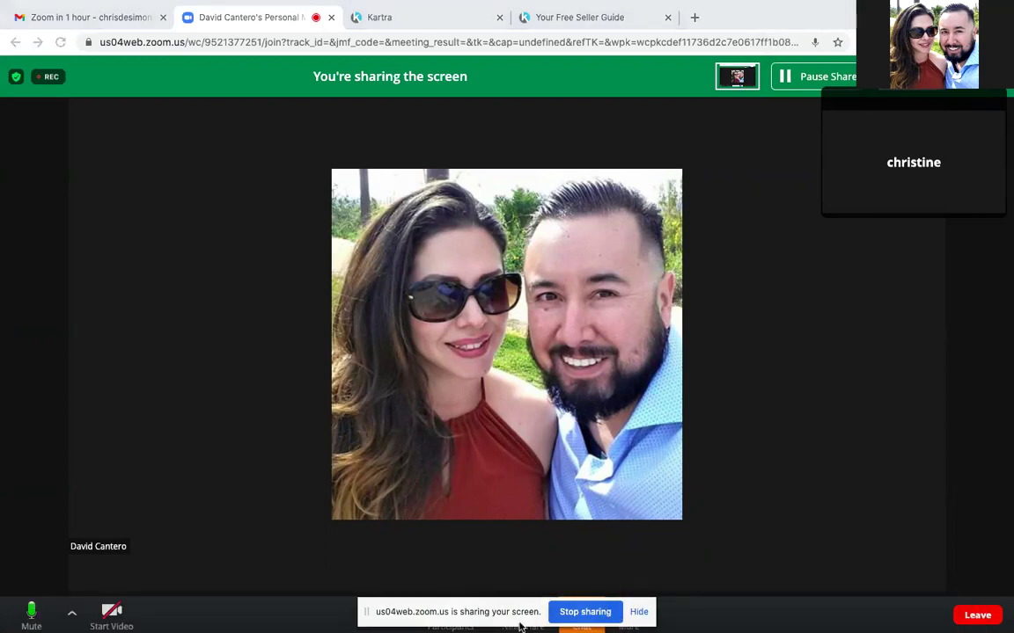
drag(457, 605, 841, 558)
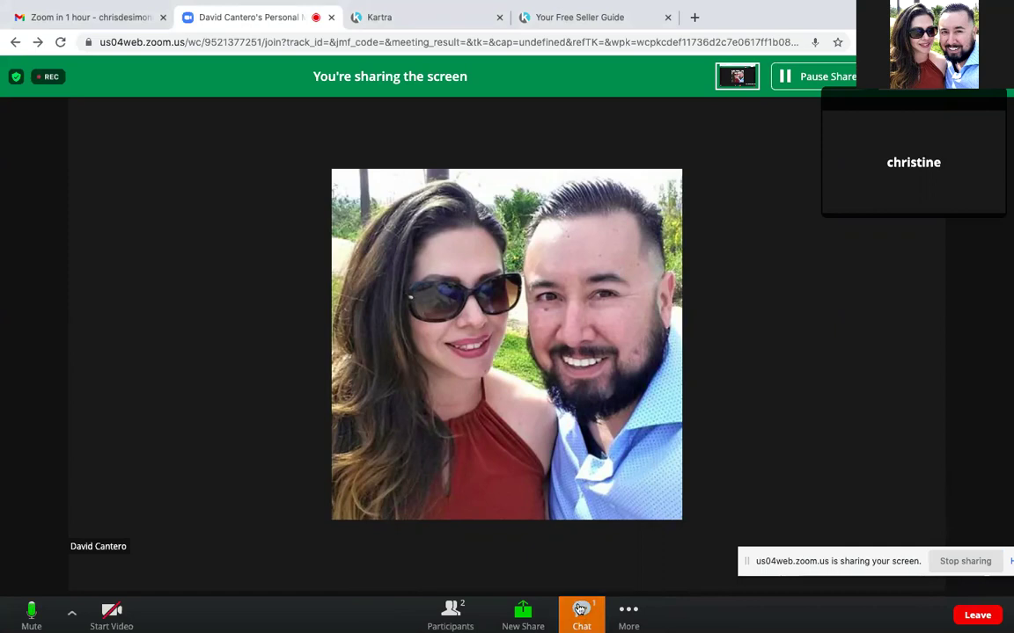
click(580, 609)
drag(781, 120, 955, 291)
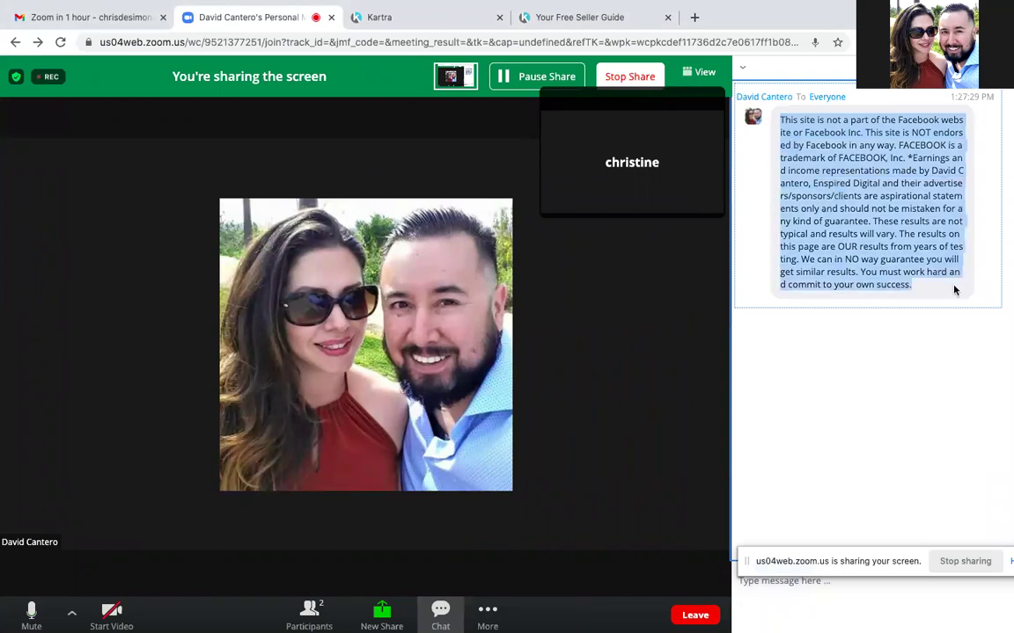
click(419, 16)
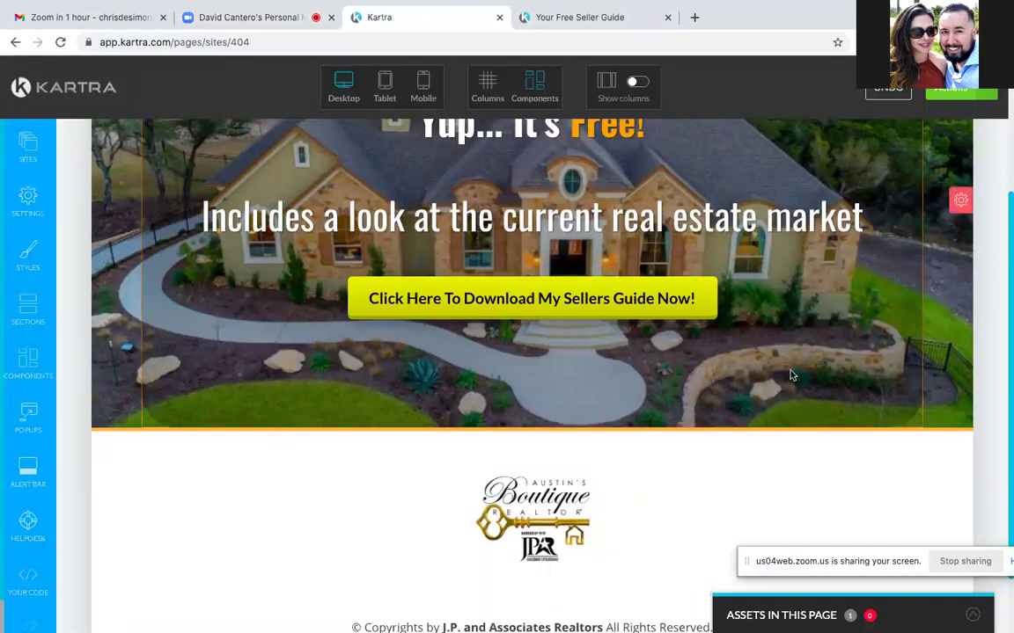
Step: Open the Sections library and switch to Components, scrolled back to Columns at the top
scroll(796, 440, down, 2)
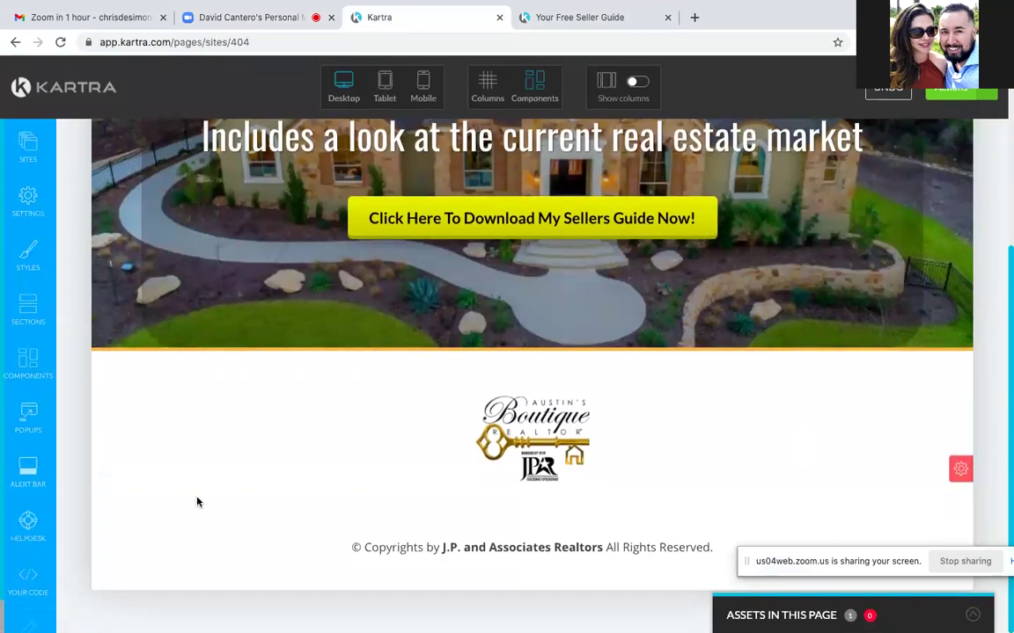
click(32, 304)
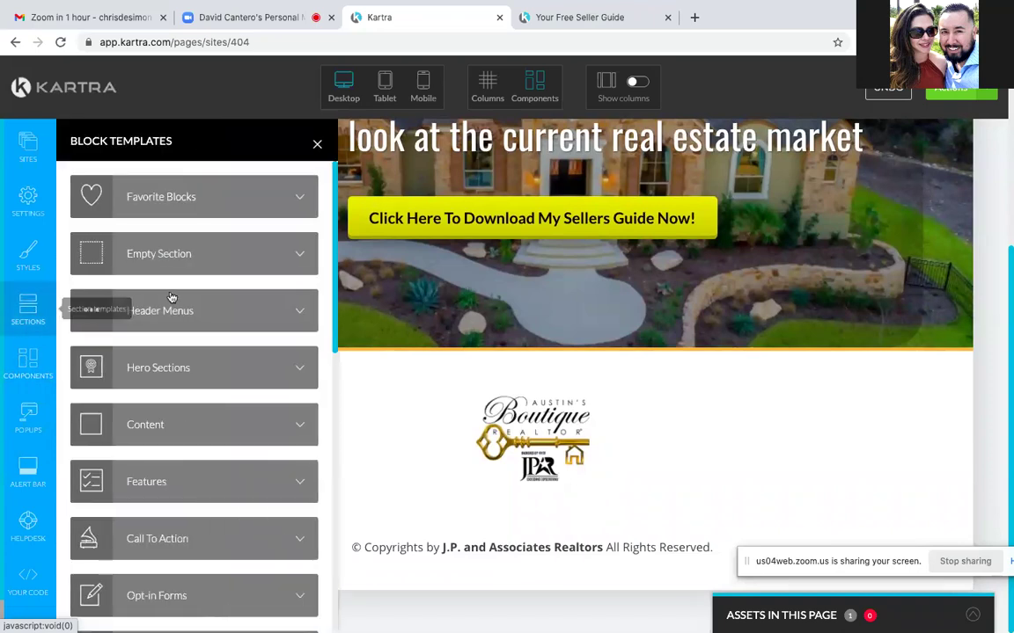
scroll(203, 400, down, 5)
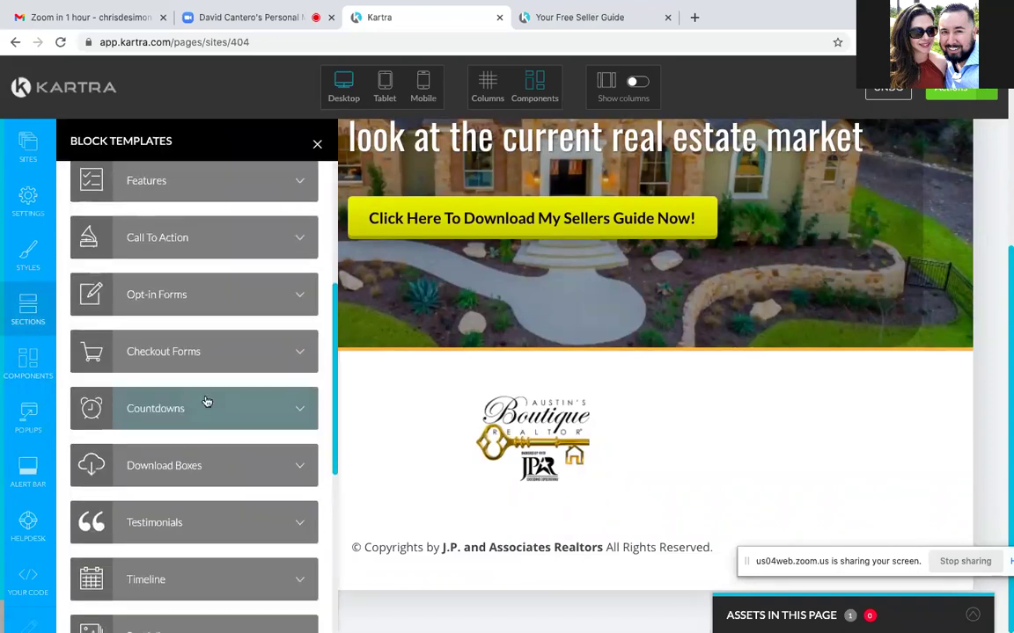
click(26, 364)
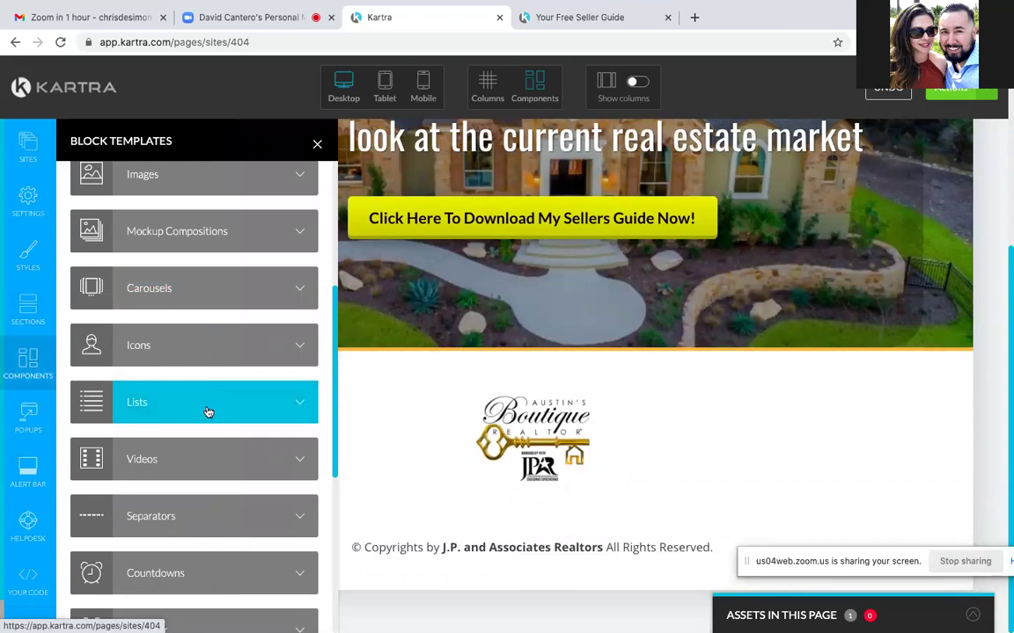
scroll(205, 412, up, 1)
scroll(207, 411, down, 2)
scroll(207, 411, up, 5)
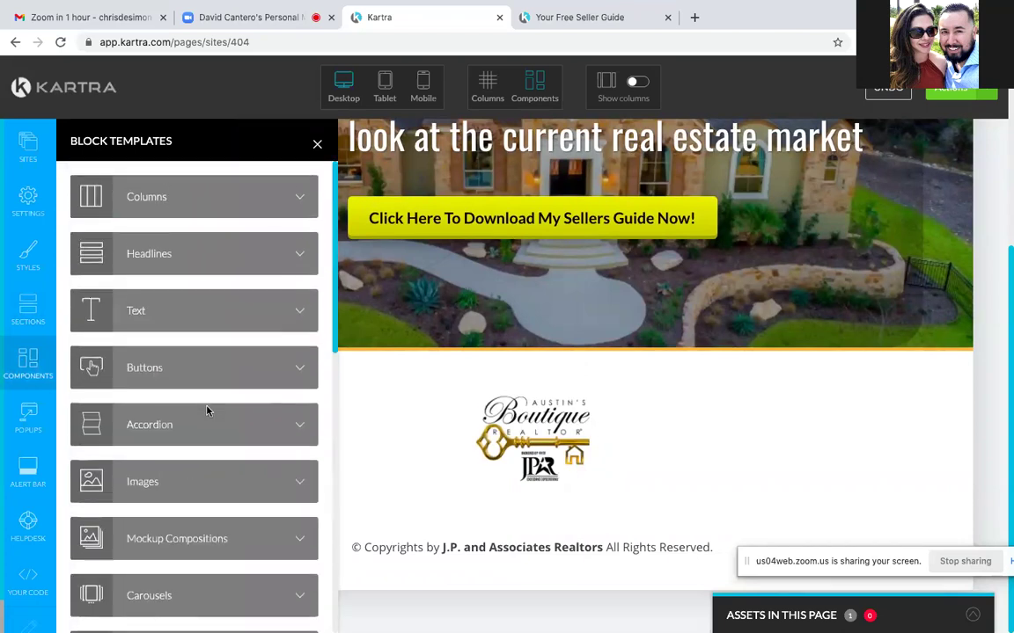
Step: Drag the lorem ipsum Text template into the footer below the copyright line
click(190, 311)
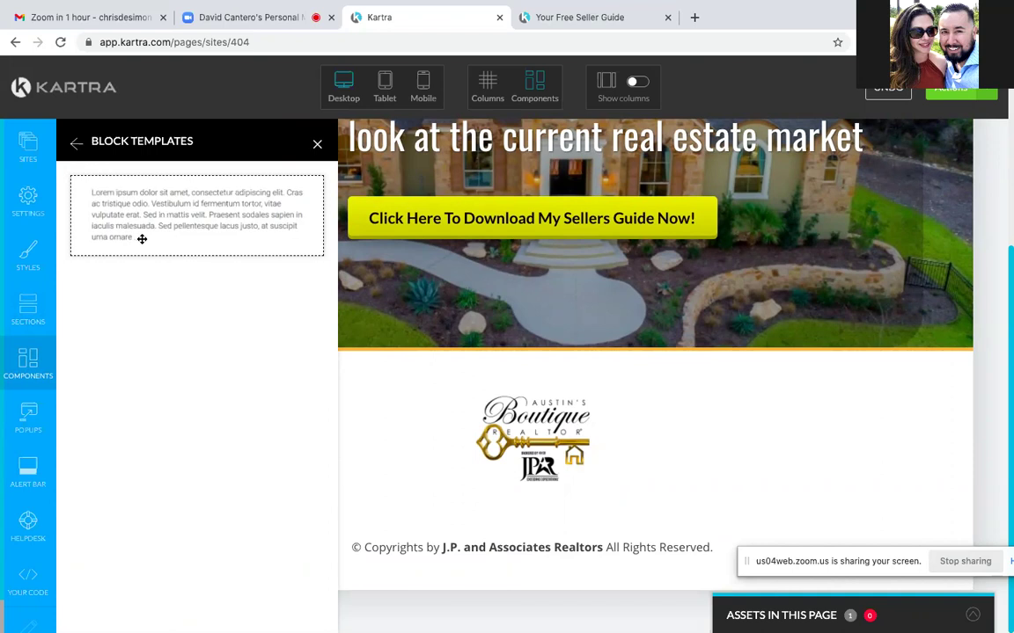
drag(119, 236, 108, 209)
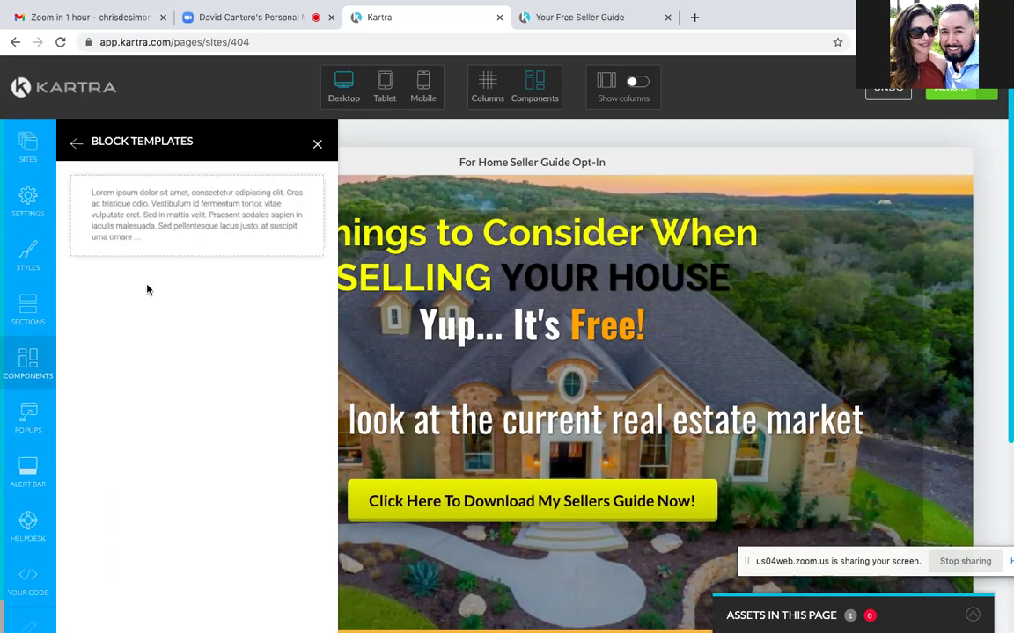
drag(172, 222, 467, 616)
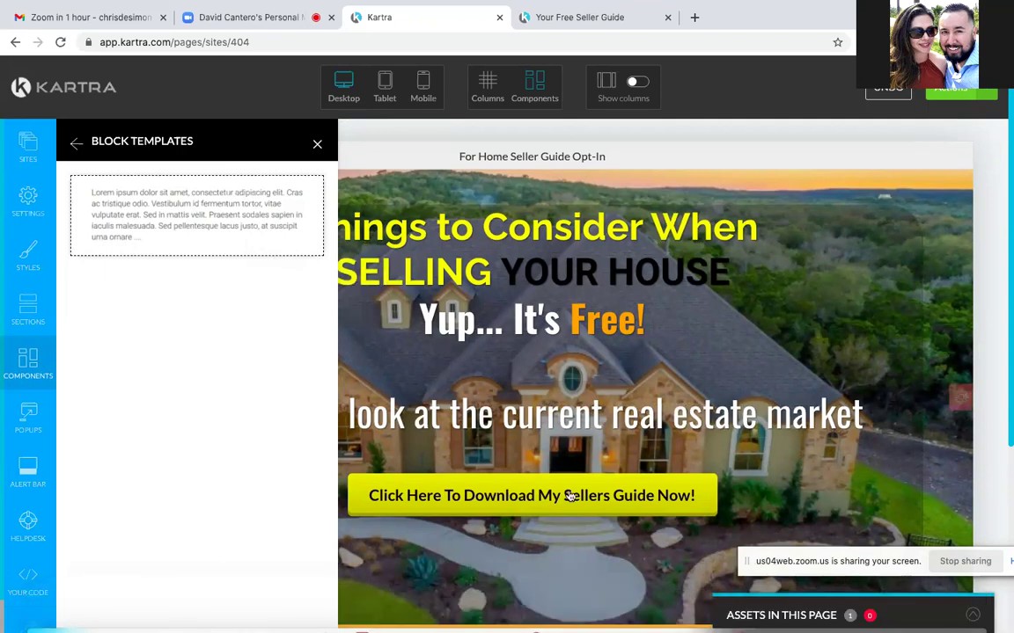
scroll(570, 497, down, 2)
scroll(570, 496, down, 4)
drag(262, 217, 484, 628)
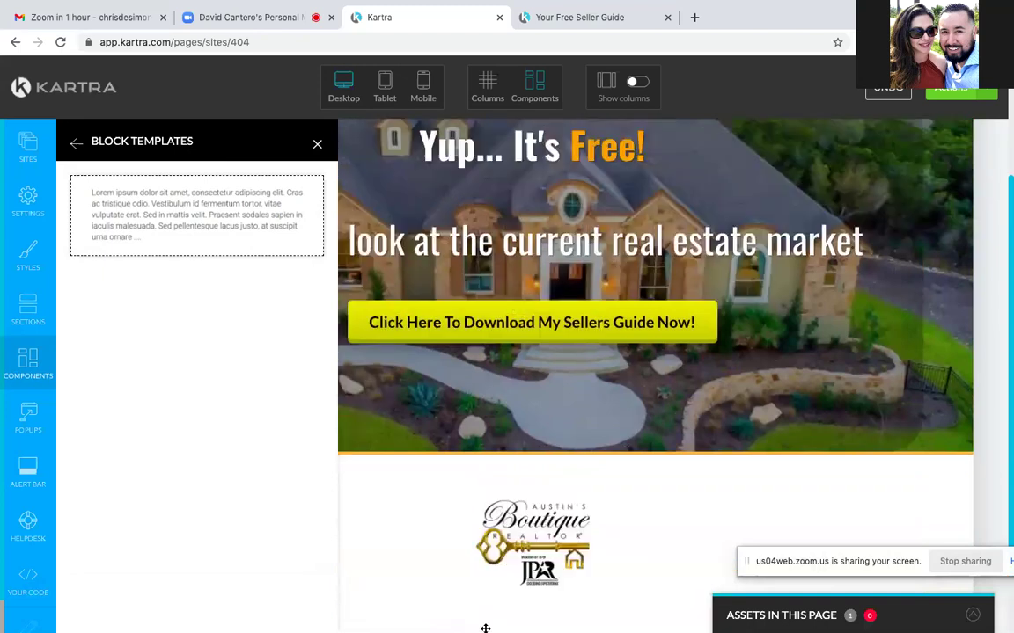
Step: Review the page around the new block and open the opt-in page's options
scroll(501, 563, down, 3)
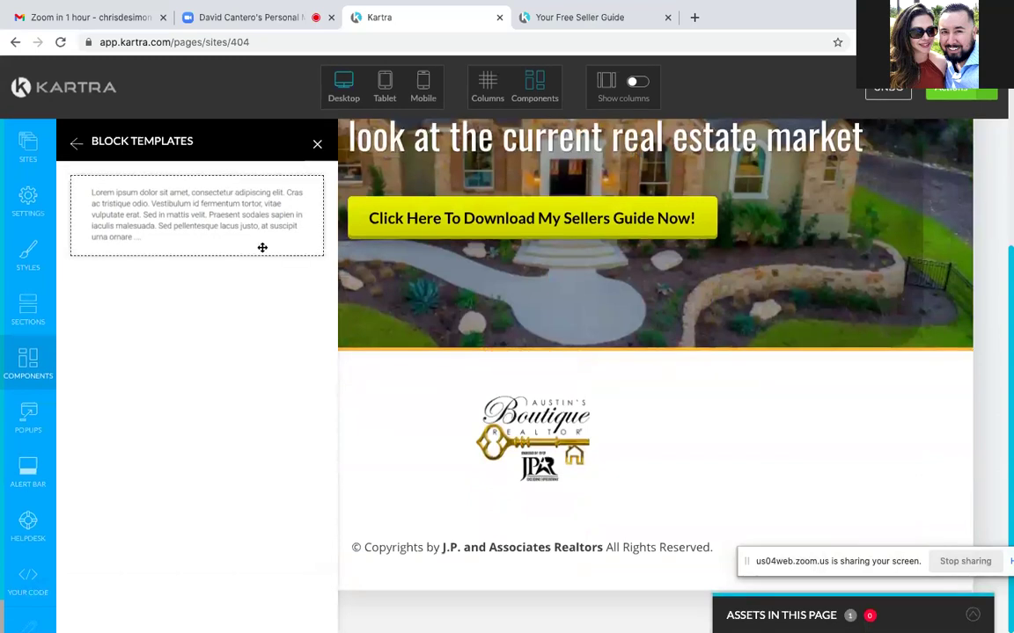
scroll(675, 276, up, 2)
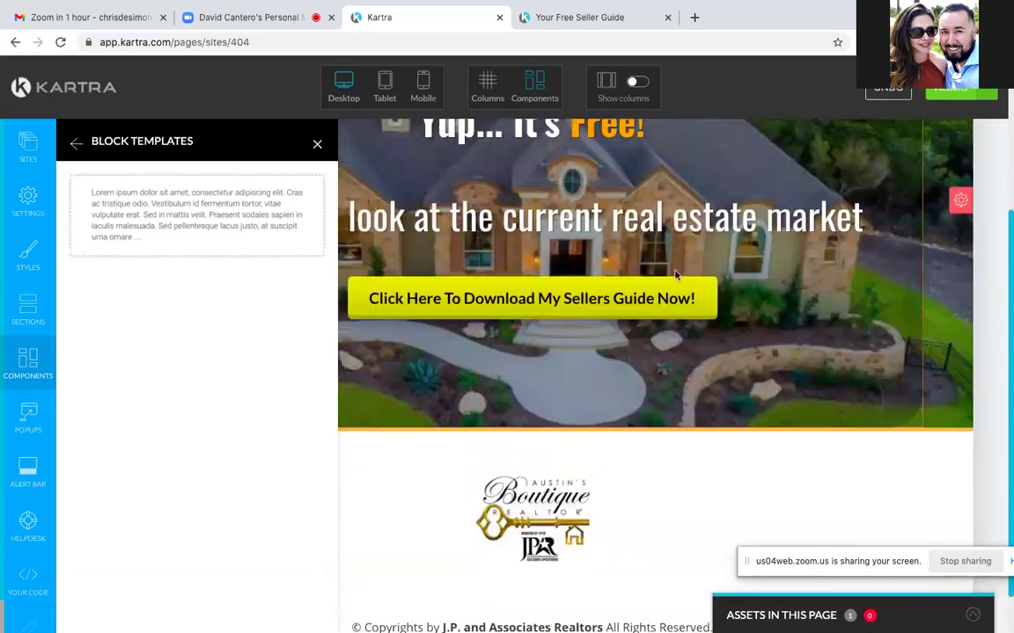
scroll(675, 276, up, 5)
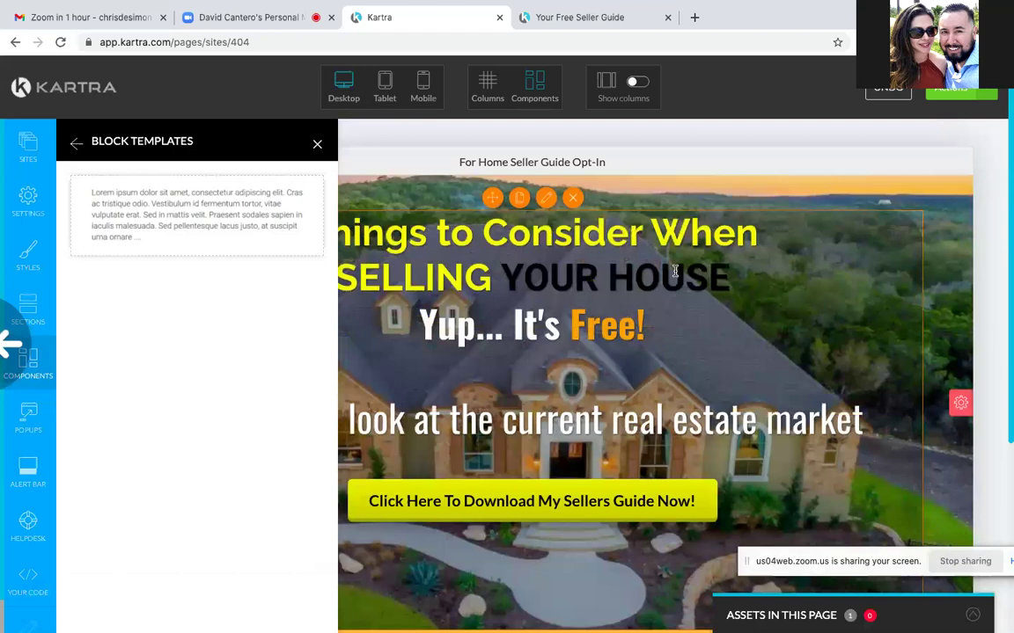
scroll(675, 271, left, 5)
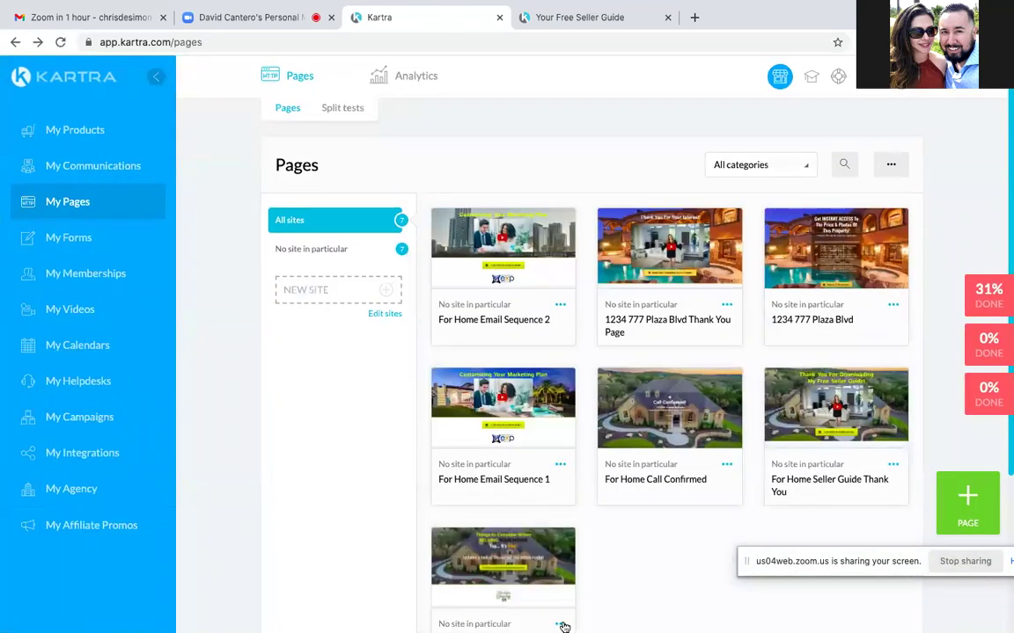
click(561, 624)
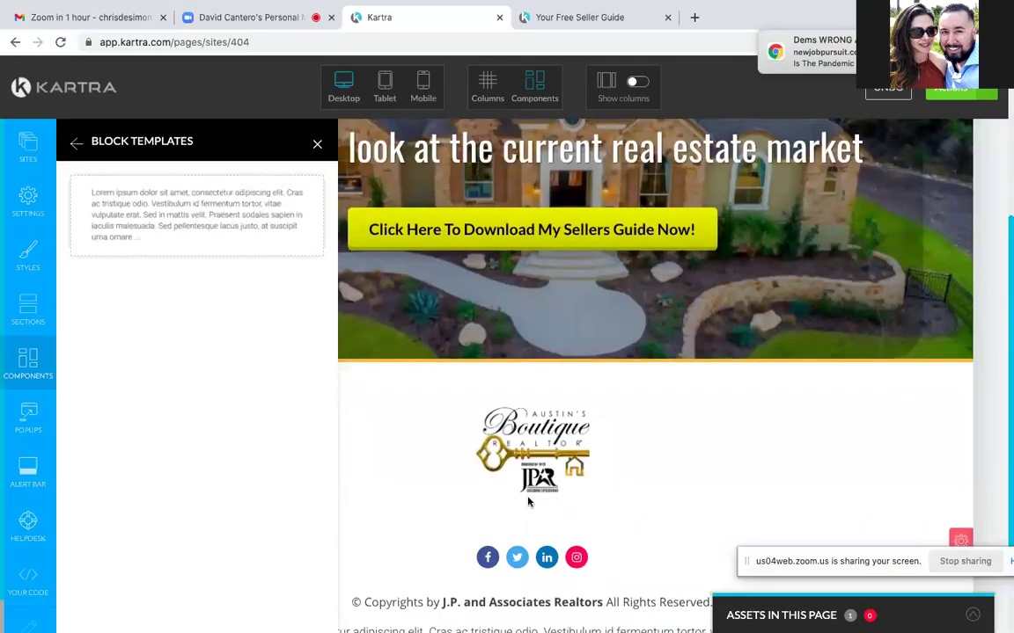
scroll(528, 502, down, 3)
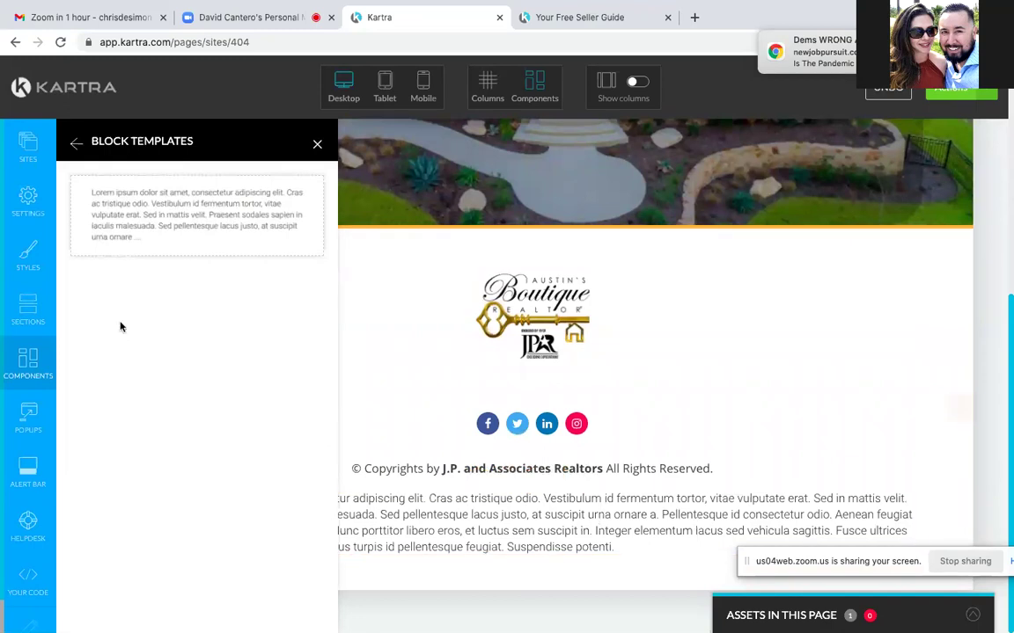
Step: Close Block Templates, then open and close the new text block's configuration settings
click(318, 144)
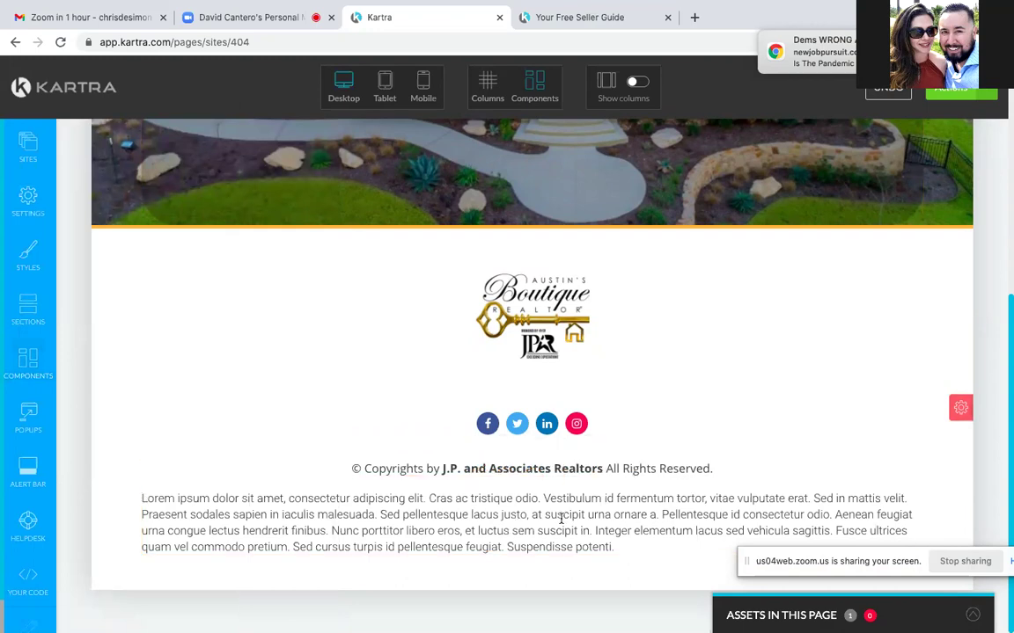
click(533, 478)
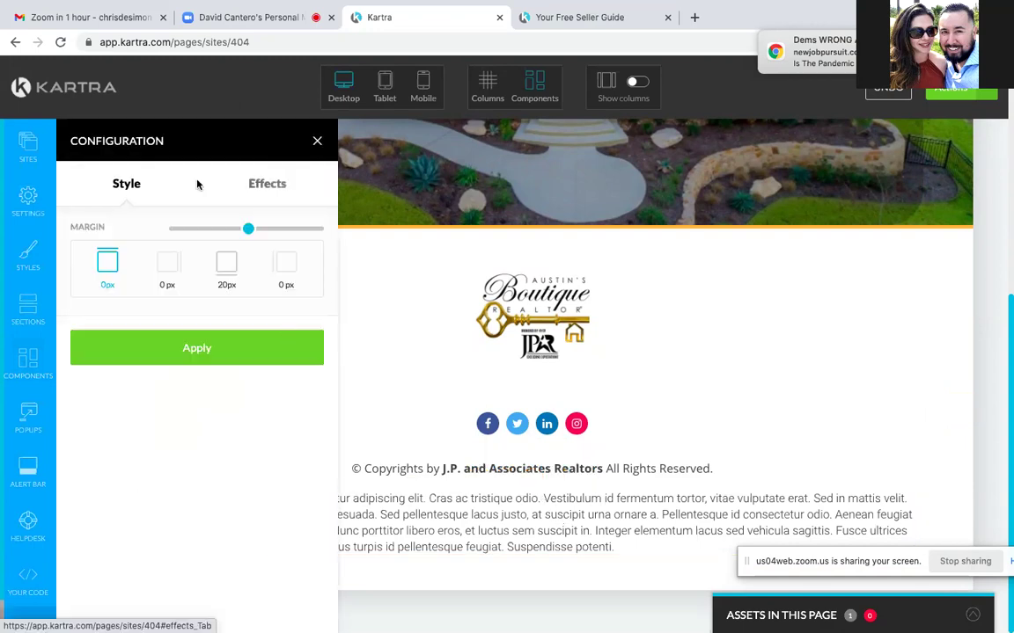
click(317, 142)
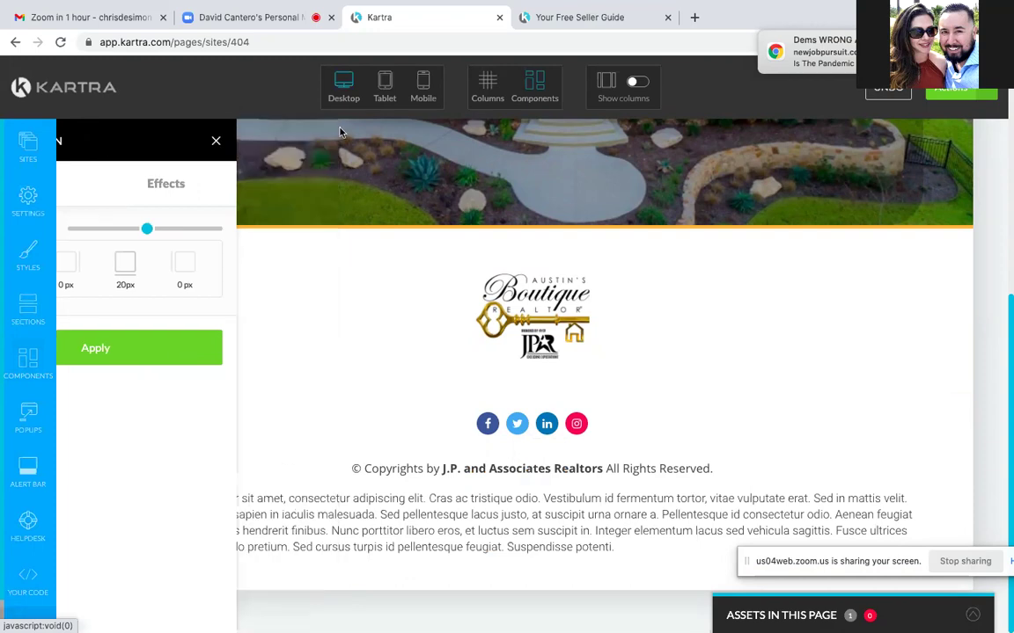
Step: Replace the lorem ipsum paragraph with the pasted Facebook disclaimer text
mouse_move(584, 502)
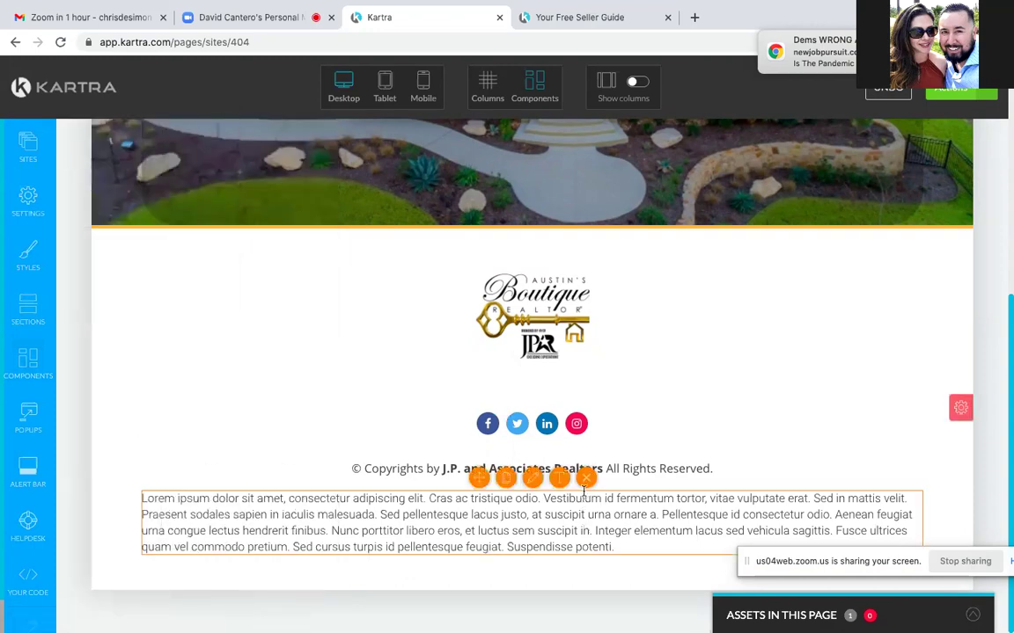
click(560, 477)
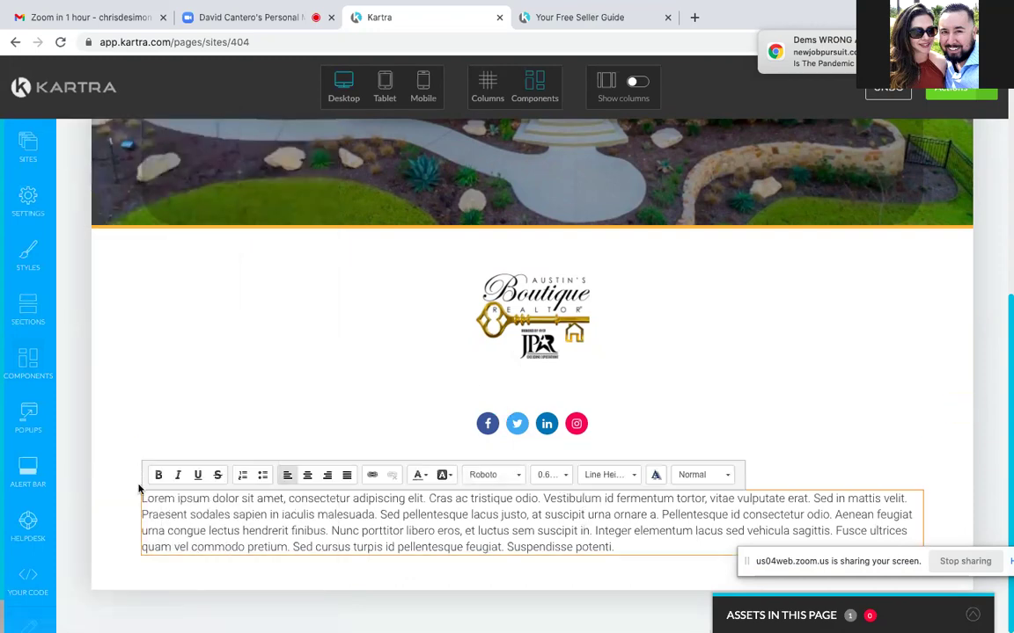
drag(142, 500, 644, 541)
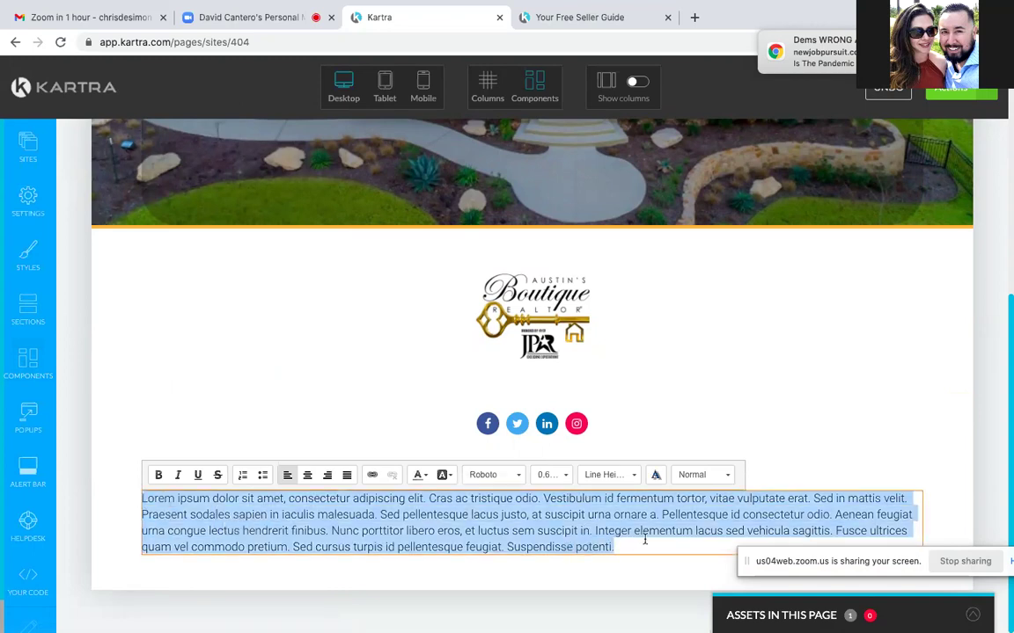
key(BackSpace)
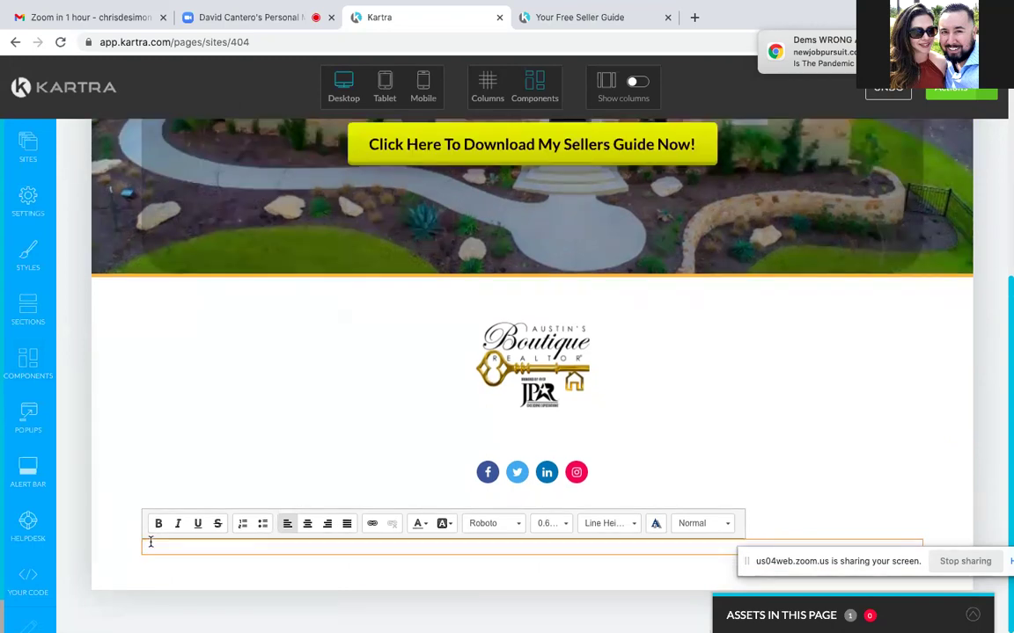
text(This site is not a part of the Facebook website or Facebook Inc. This site is NOT endorsed by Facebook in any way. FACEBOOK is a trademark of FACEBOOK, Inc. *Earnings and income representations made by David Cantero, Enspired Digital and their advertisers/sponsors/clients are aspirational statements only and should not be mistaken for any kind of guarantee. These results are not typical and results will vary. The results on this page are OUR results from years of testing. We can in NO way guarantee you will get similar results. You must work hard and commit to your own success.)
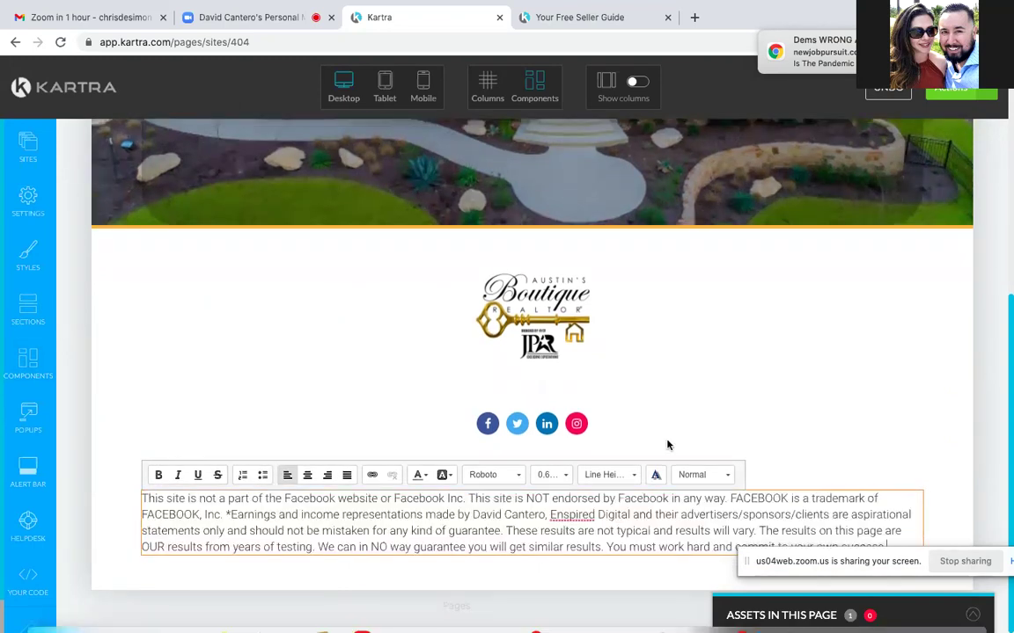
click(964, 470)
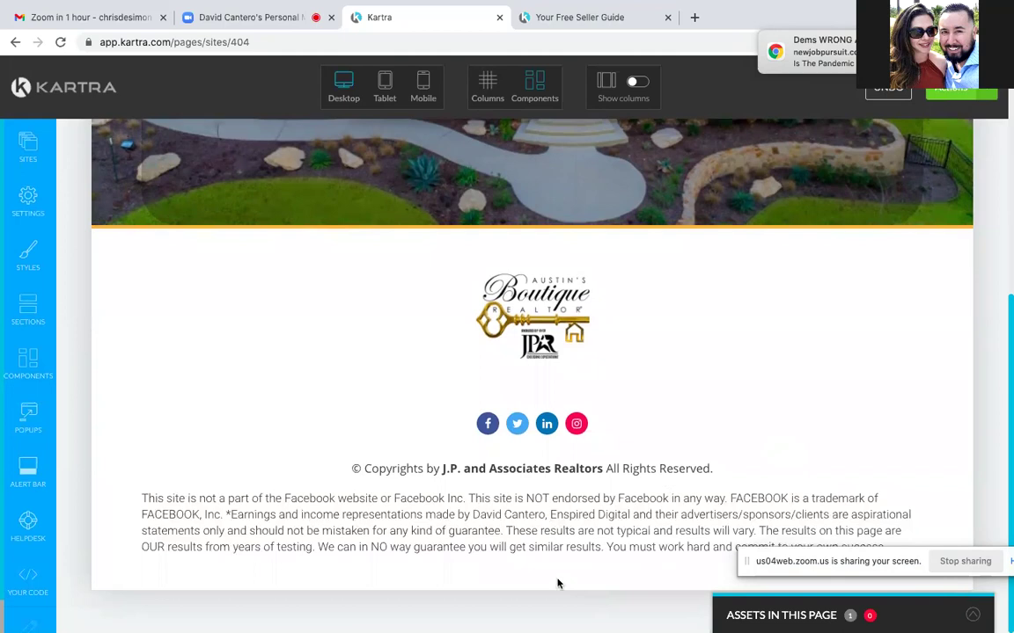
Step: Delete the old owner and company name from the disclaimer's earnings sentence
click(632, 517)
click(648, 513)
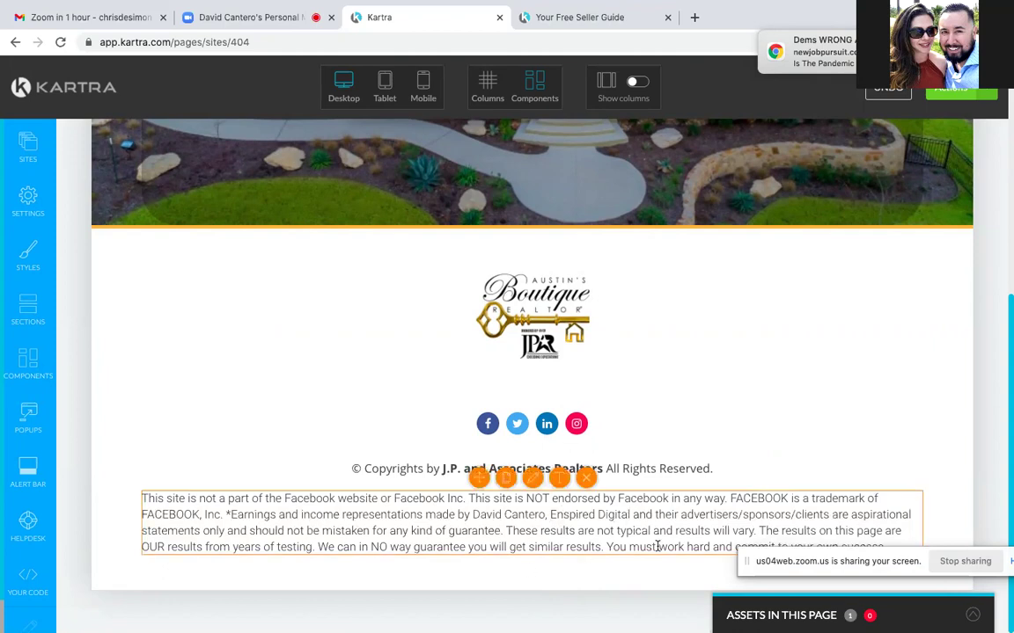
click(545, 476)
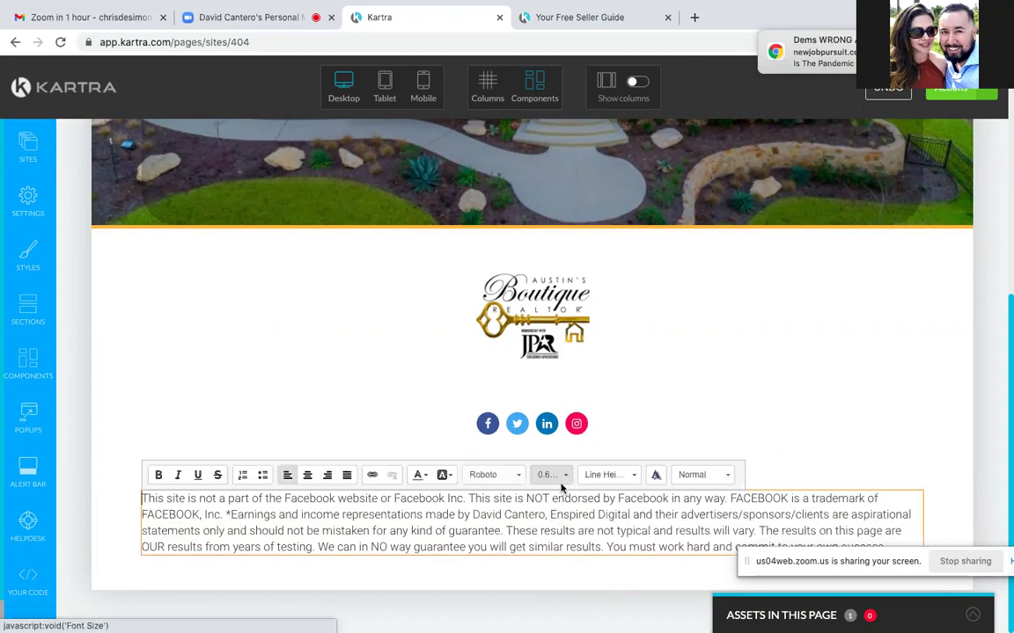
click(632, 515)
key(BackSpace)
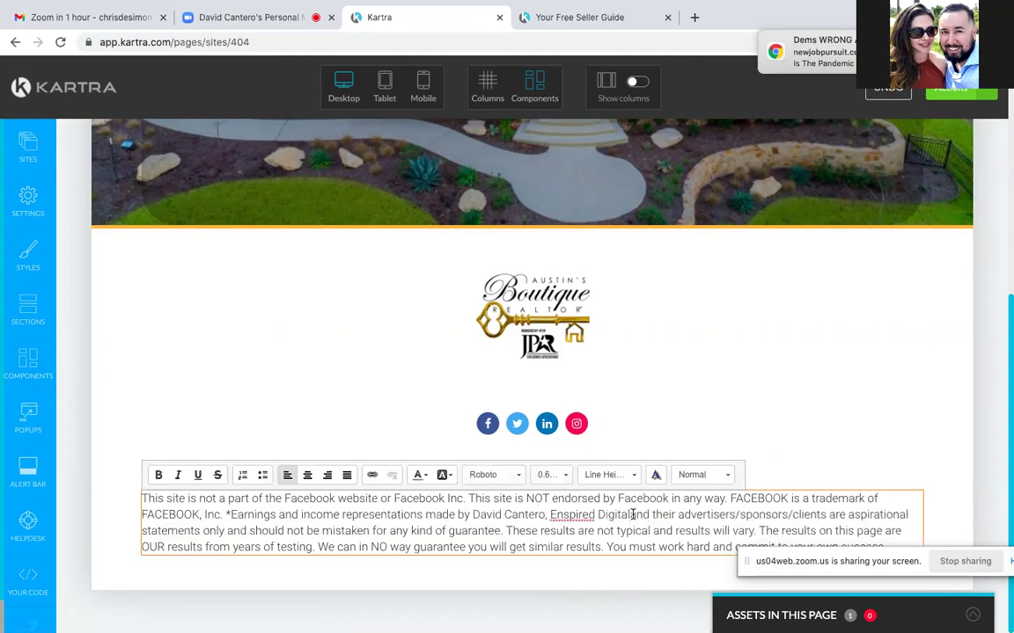
key(BackSpace)
key(BackSpace)
key(BackSpace)
key(BackSpace)
key(BackSpace)
key(BackSpace)
key(BackSpace)
key(BackSpace)
key(BackSpace)
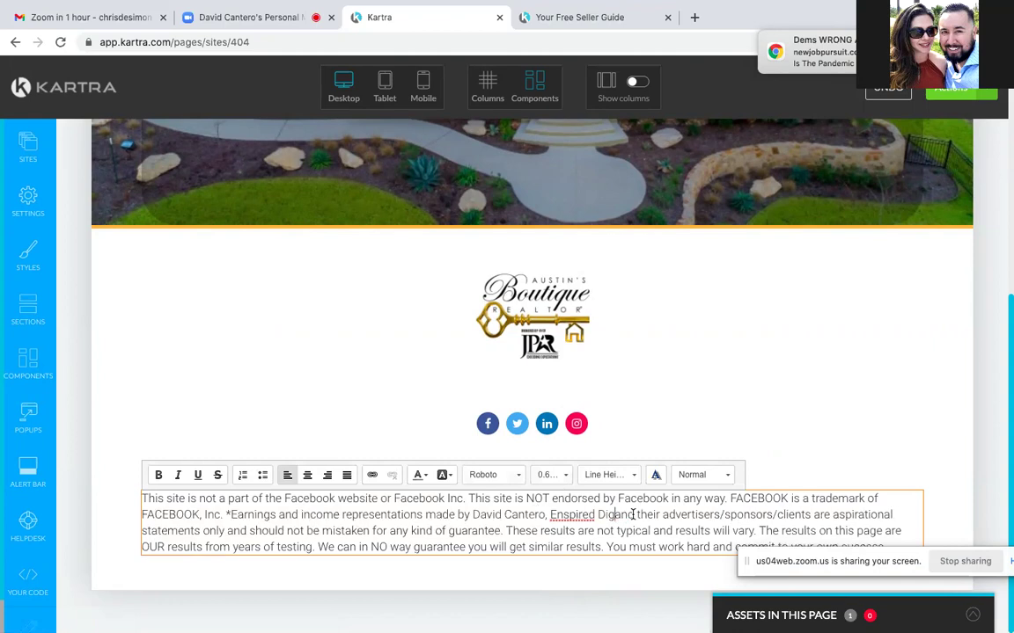
key(BackSpace)
key(BackSpace)
key(BackSpace)
key(BackSpace)
key(BackSpace)
key(BackSpace)
key(BackSpace)
key(BackSpace)
key(BackSpace)
key(BackSpace)
key(BackSpace)
key(BackSpace)
key(BackSpace)
key(BackSpace)
key(BackSpace)
key(BackSpace)
key(BackSpace)
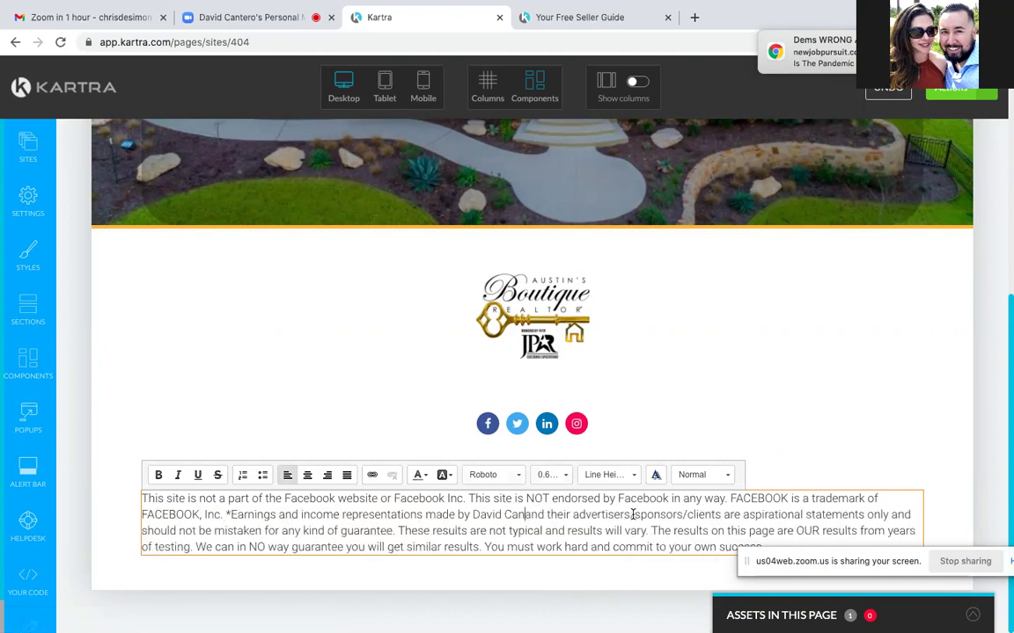
key(BackSpace)
key(BackSpace)
key(BackSpace)
key(BackSpace)
key(BackSpace)
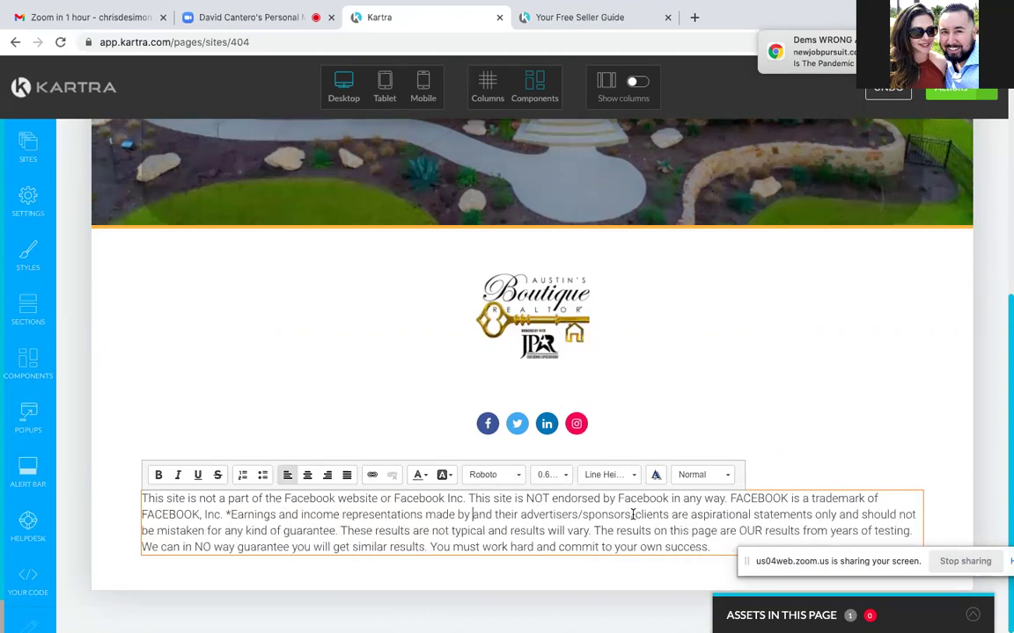
Step: Type the realtor's own full name followed by ', J.P. And Associates Realtors'
text(CHRIS)
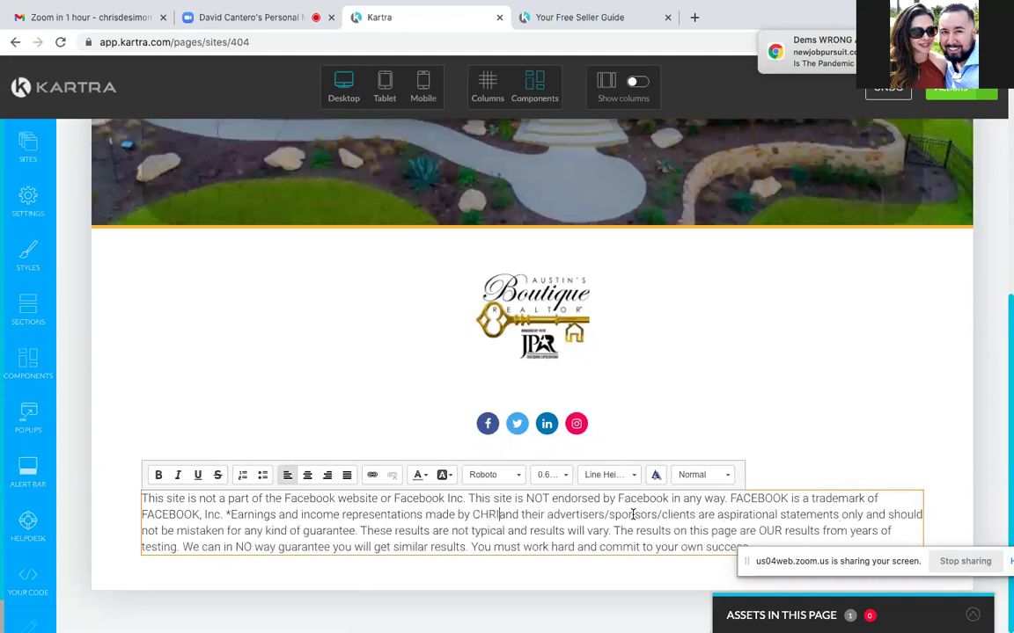
key(BackSpace)
key(BackSpace)
key(BackSpace)
key(BackSpace)
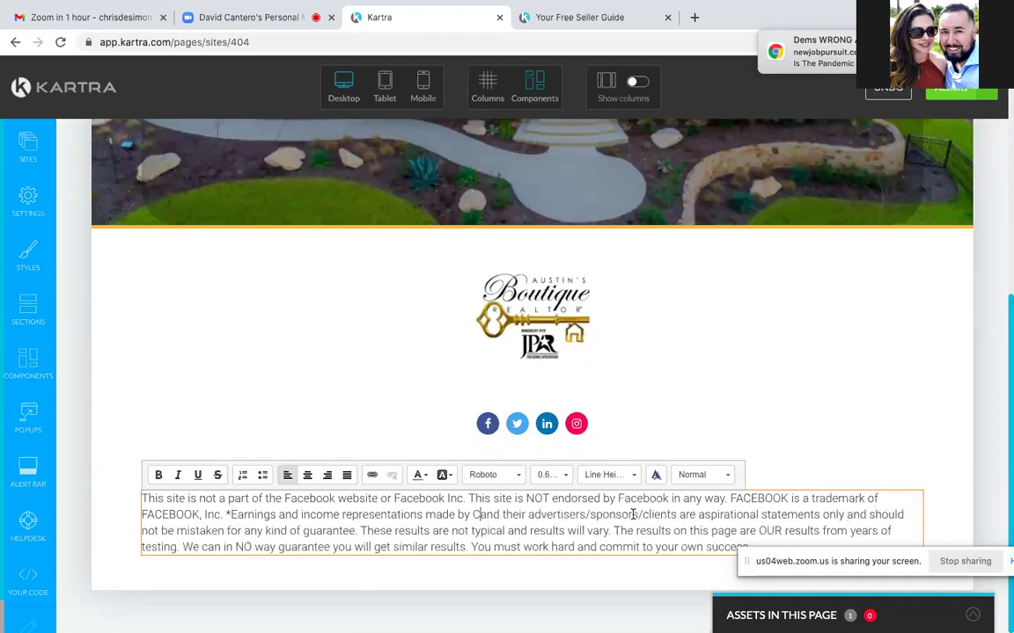
text(hristin)
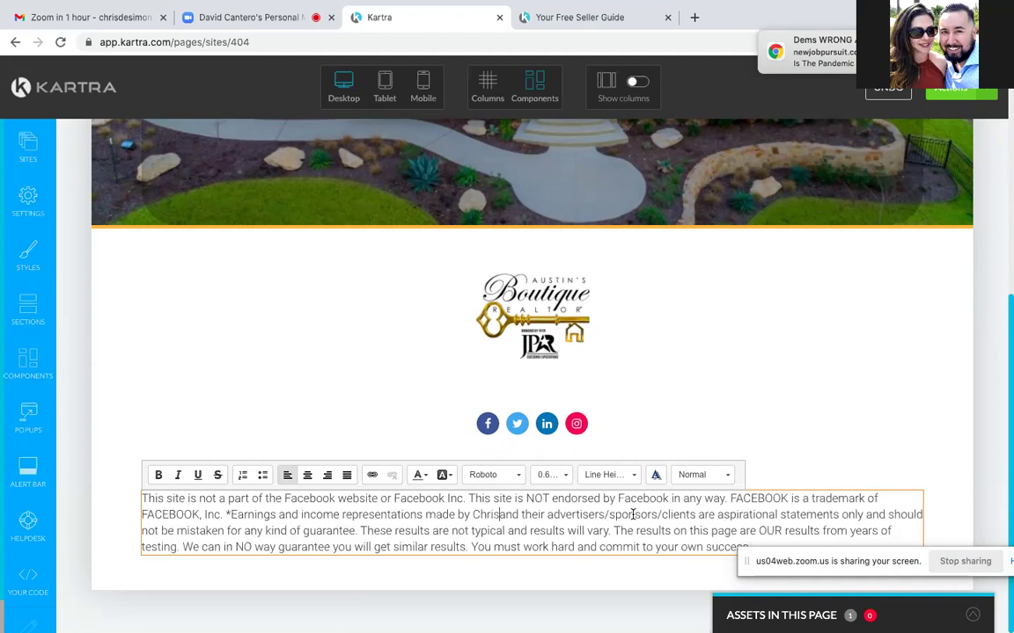
text(e De)
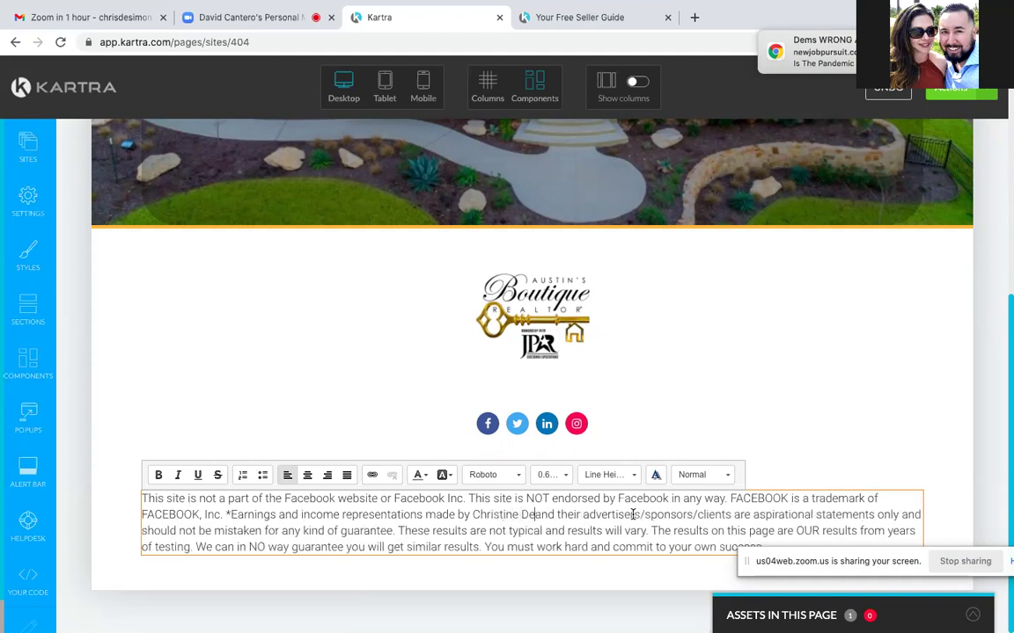
text(Simone)
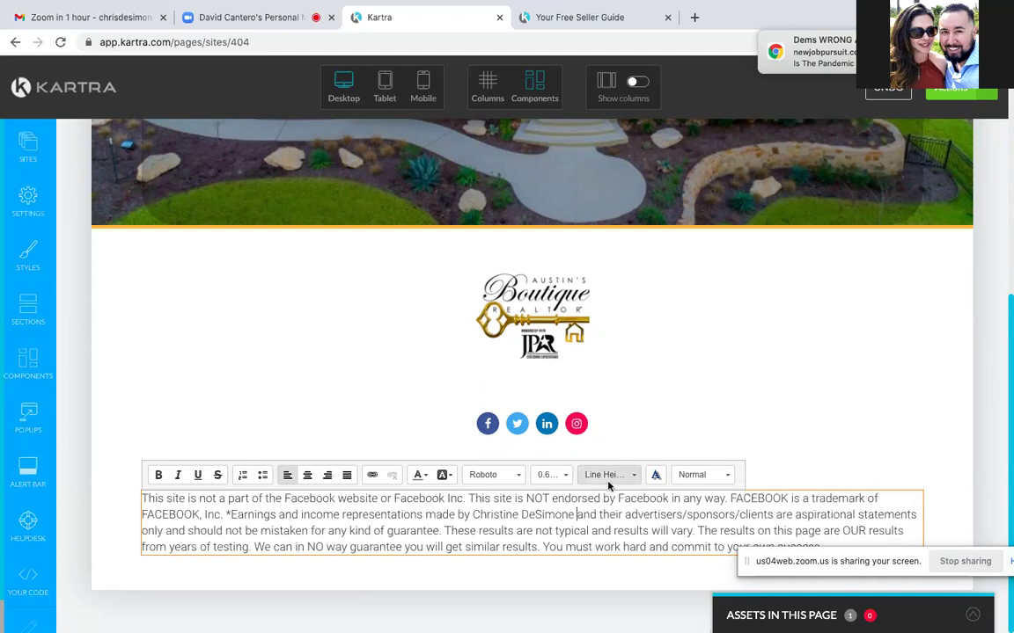
mouse_move(49, 614)
key(BackSpace)
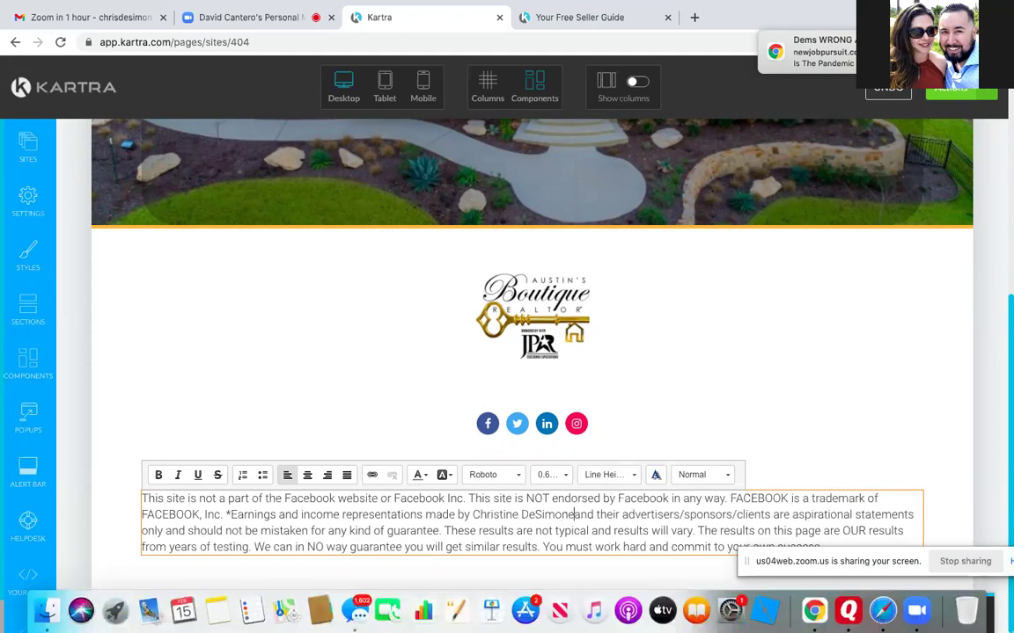
text(, J.P. A)
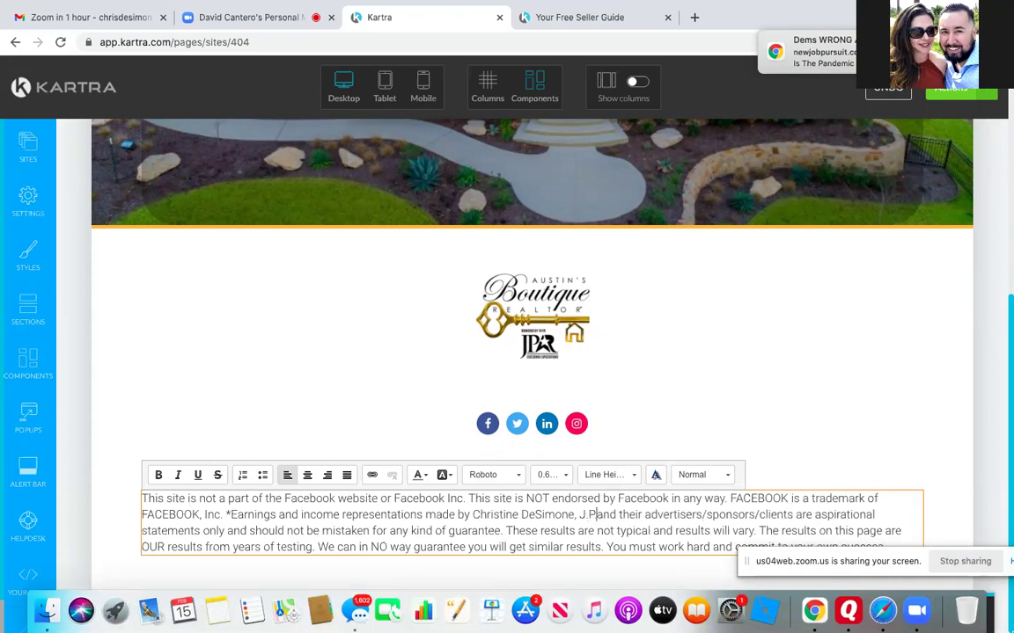
text(nd )
text(Associat)
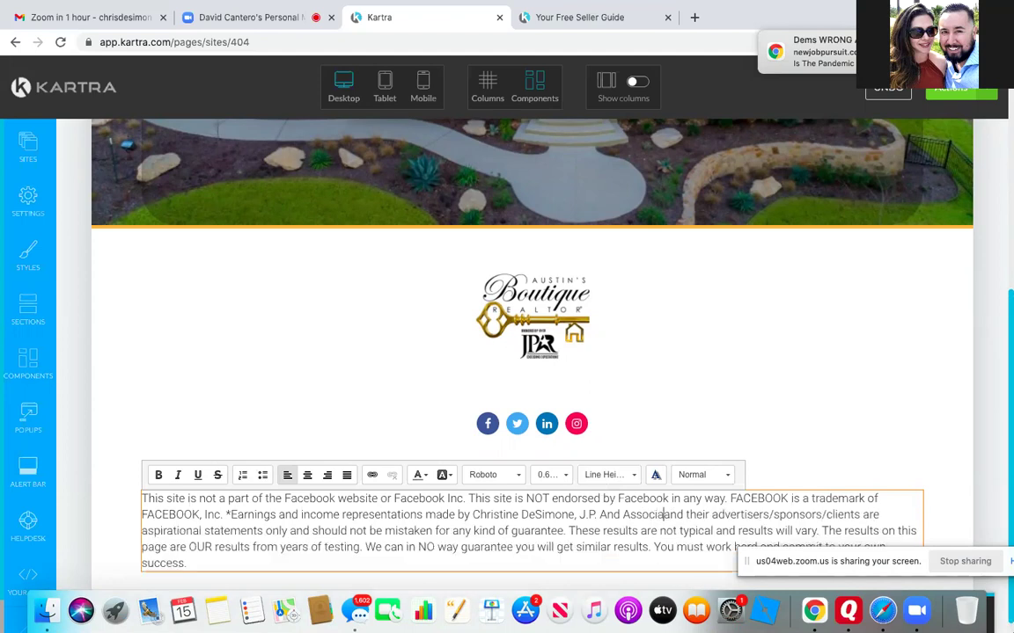
text(es )
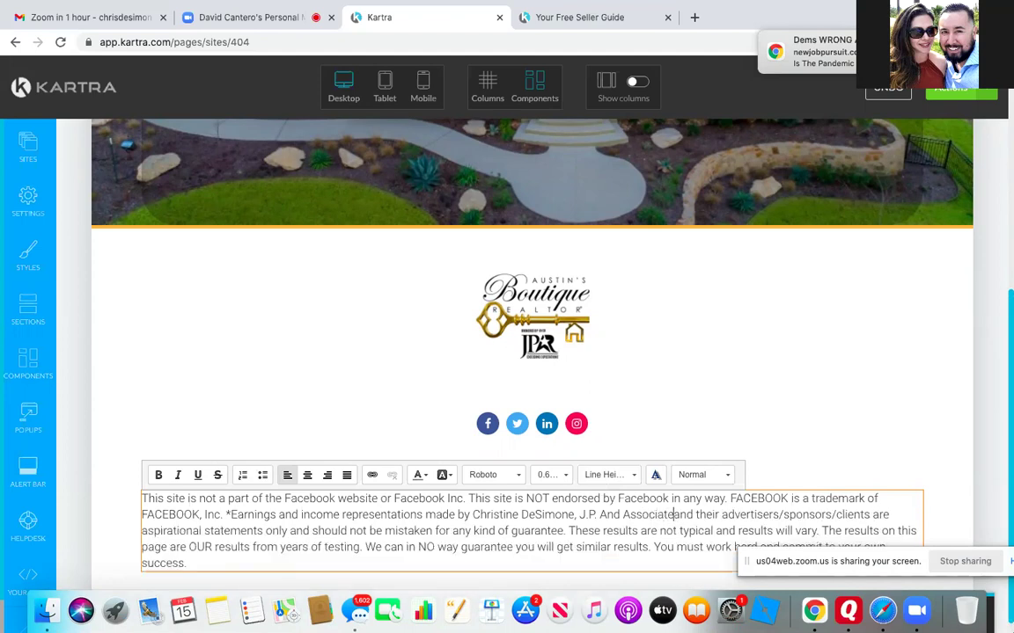
text(Realtor)
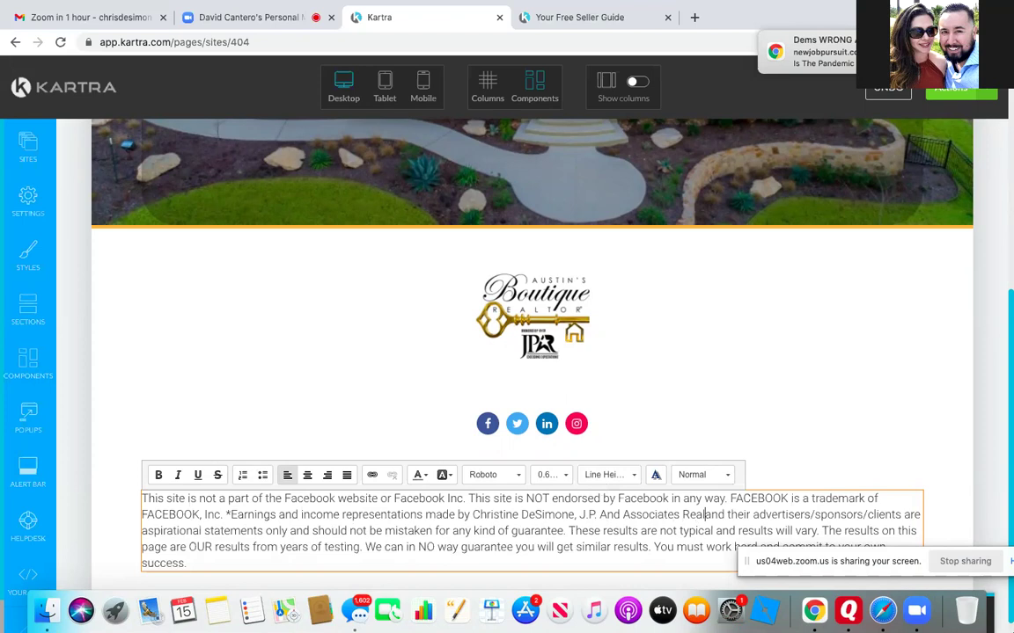
text(s)
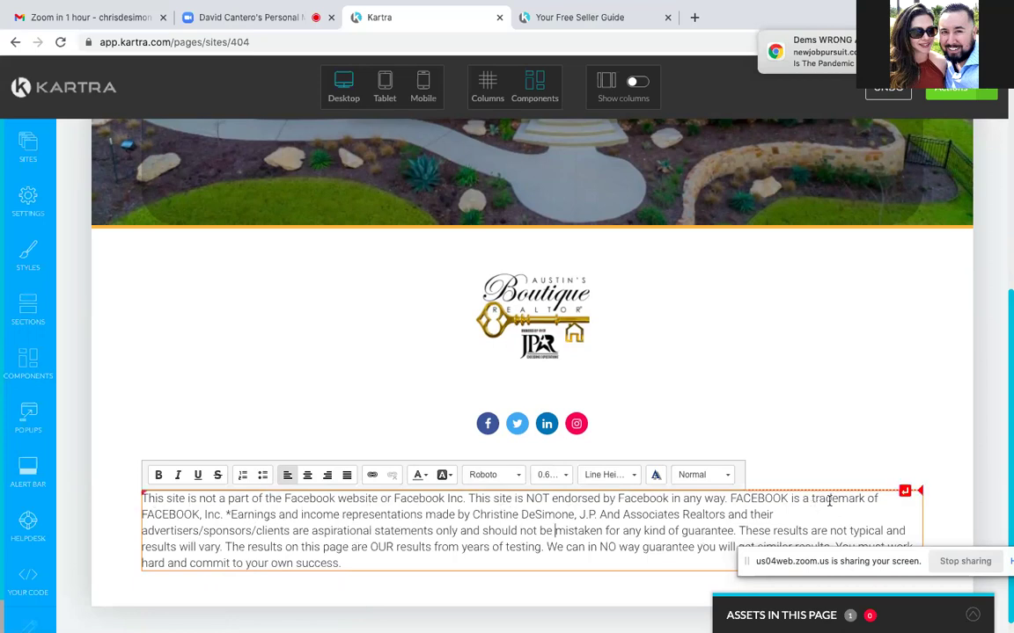
Step: Increase the disclaimer block's top margin, apply it, and delete the social icons row
click(907, 495)
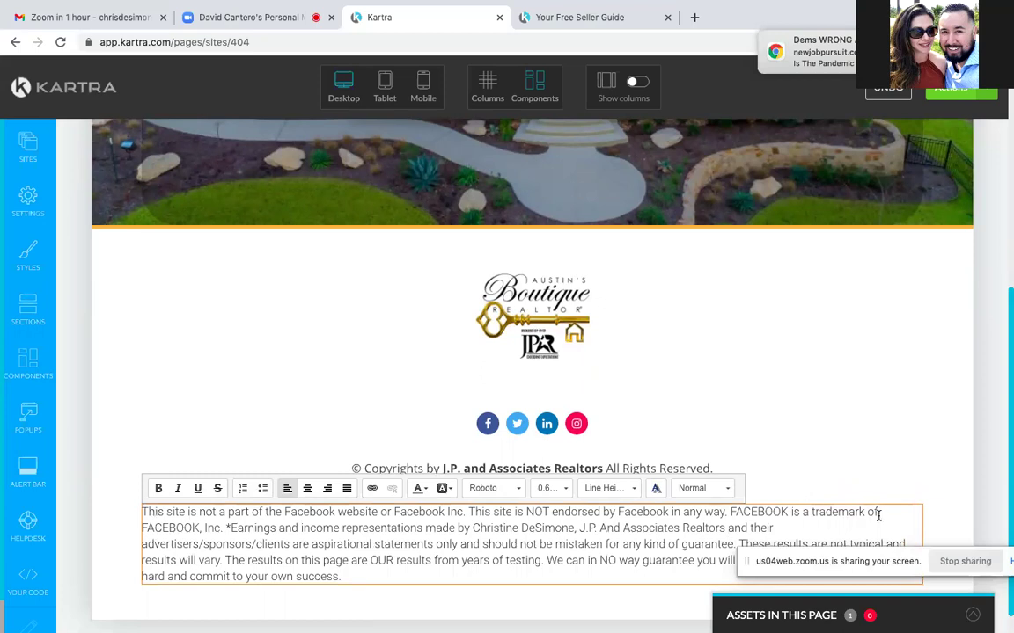
drag(537, 528, 542, 543)
click(541, 542)
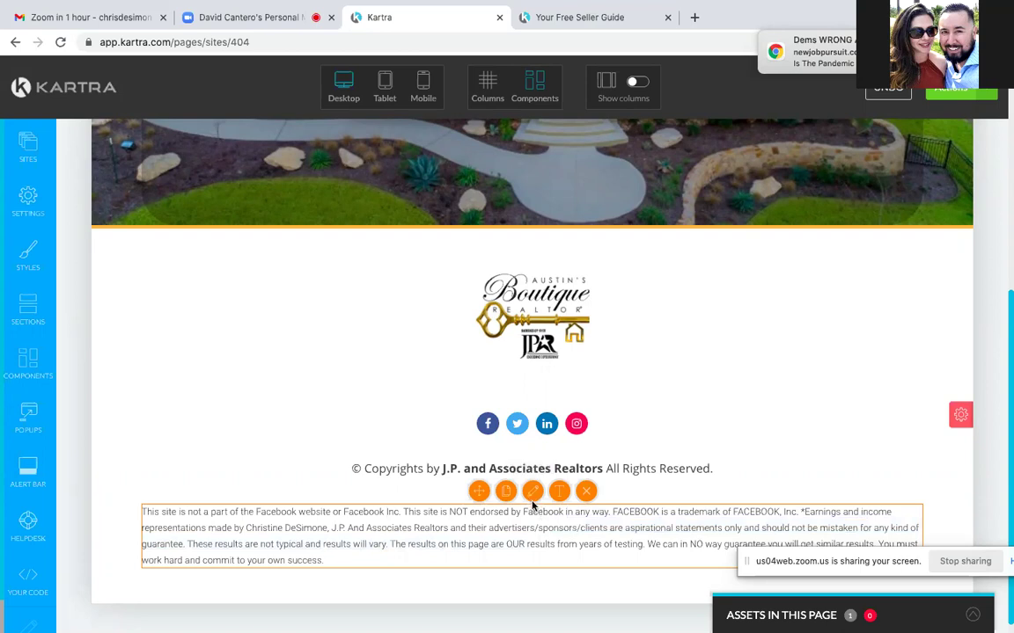
click(531, 492)
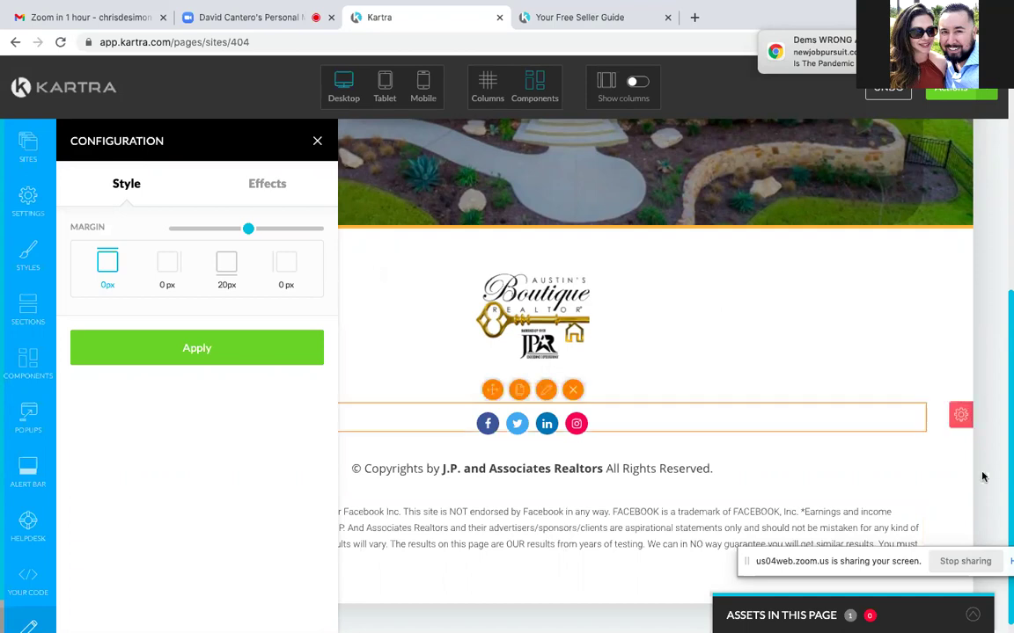
mouse_move(816, 510)
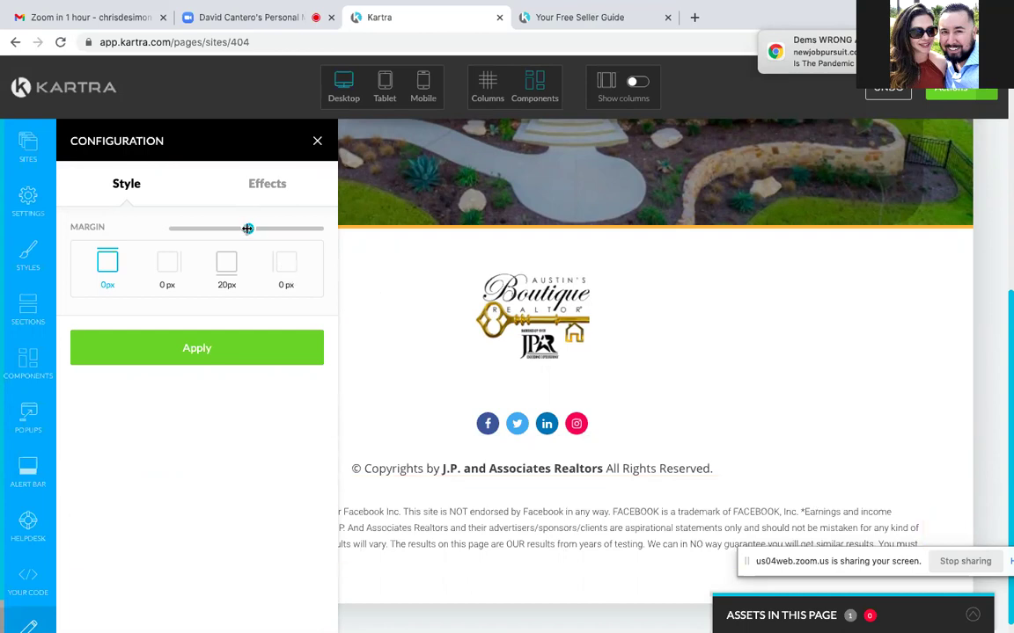
drag(248, 229, 329, 234)
click(215, 360)
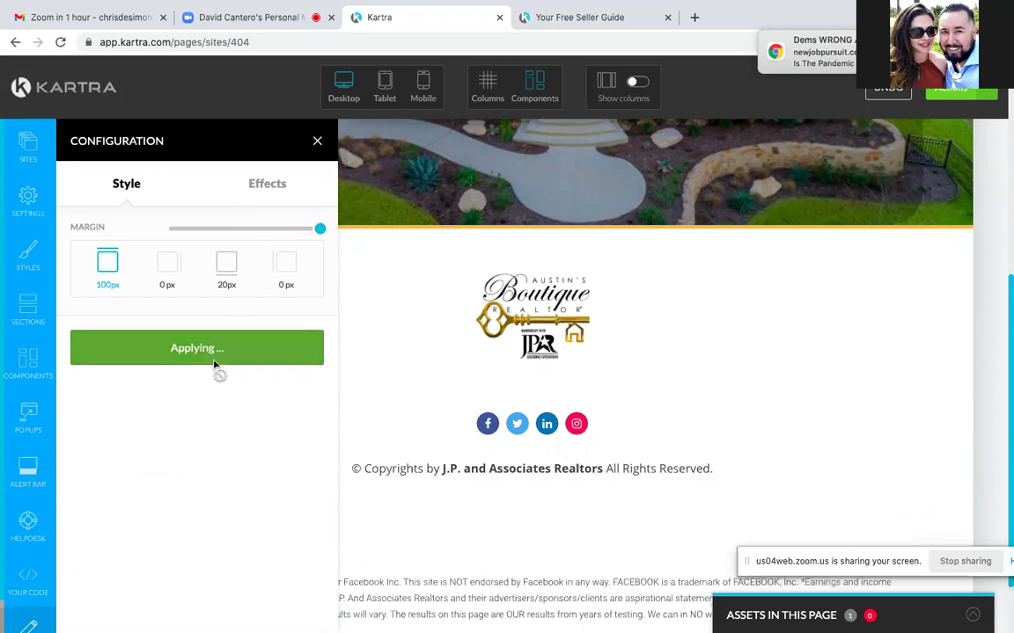
scroll(602, 409, down, 2)
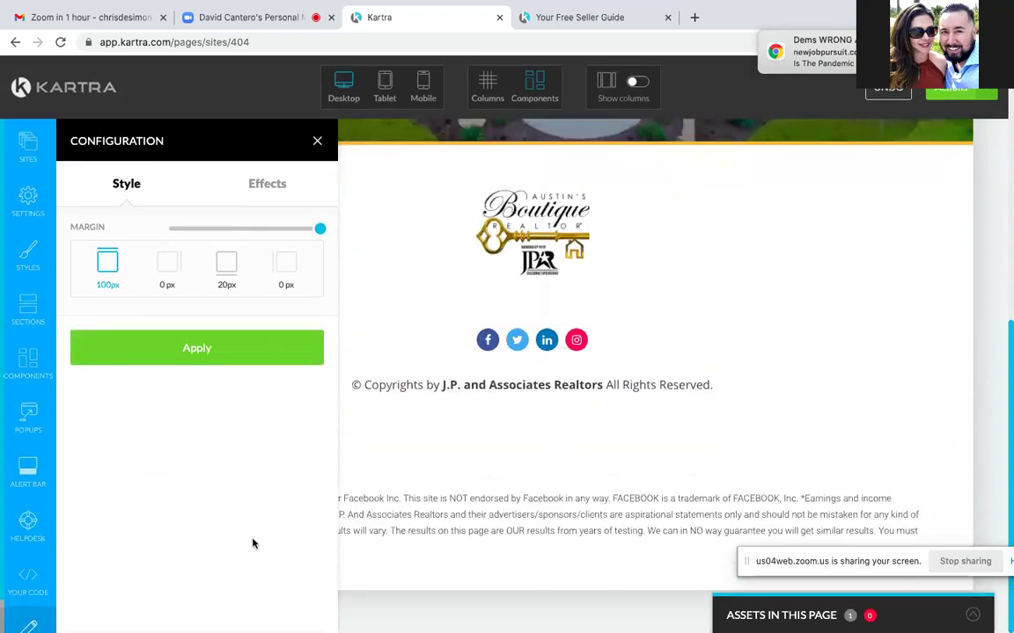
click(236, 352)
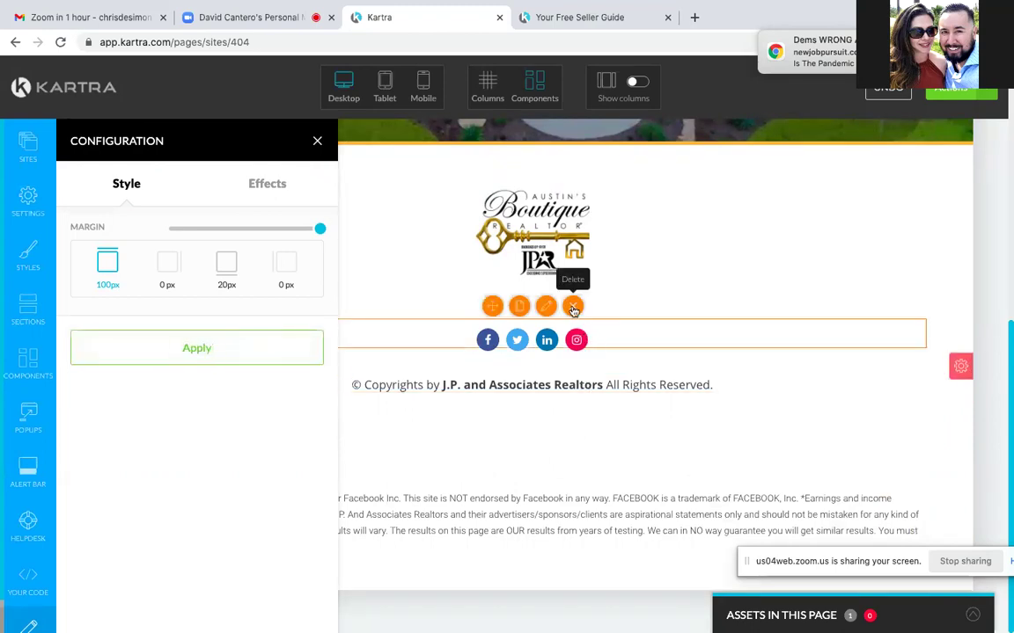
click(572, 306)
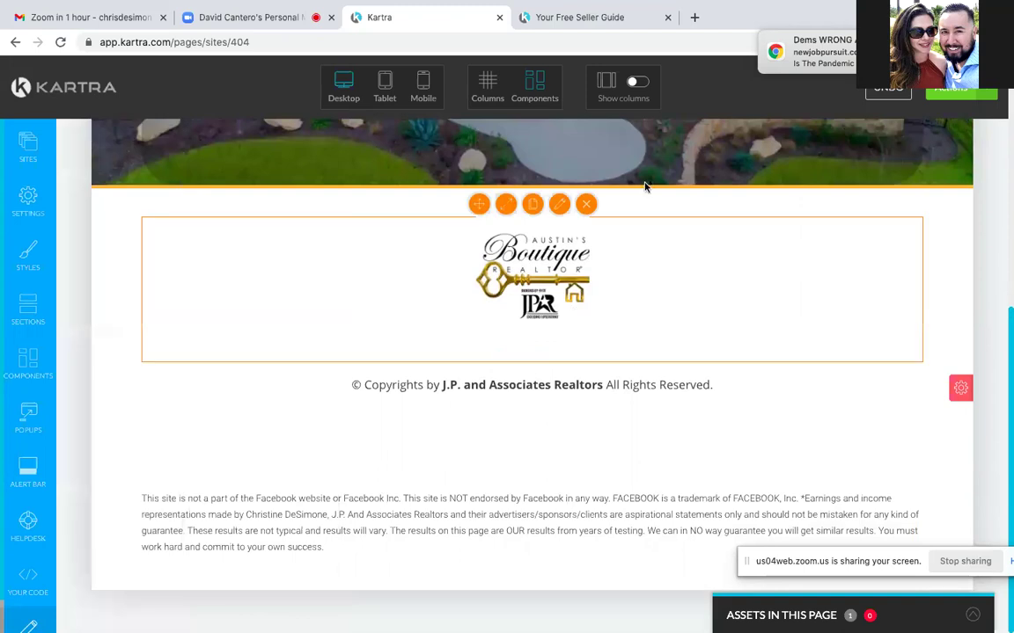
Step: Save the page's progress from Actions and dismiss the success dialog
click(992, 93)
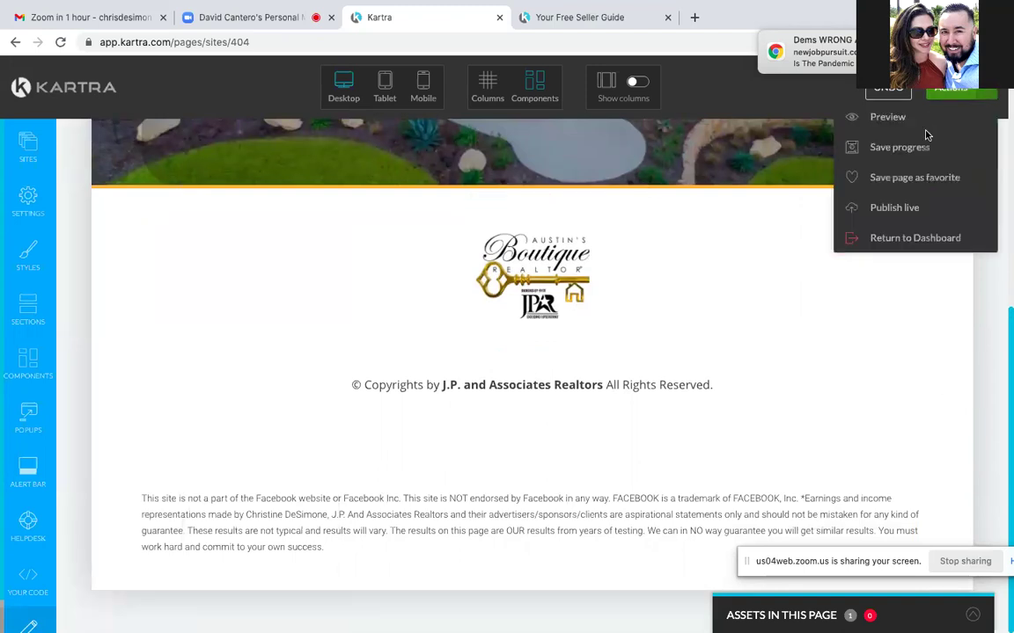
click(864, 147)
click(989, 92)
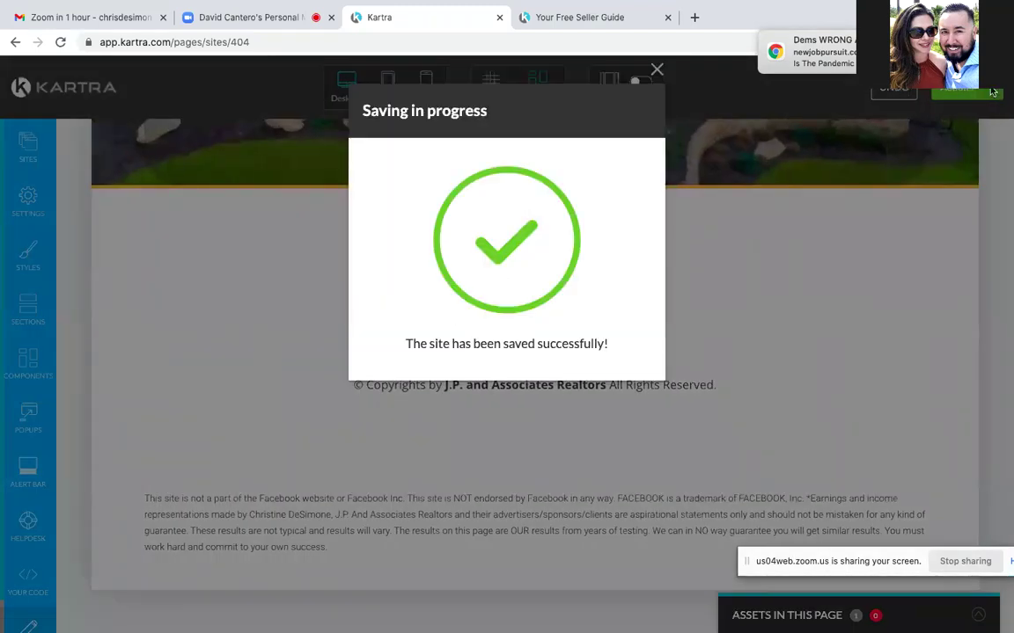
click(656, 69)
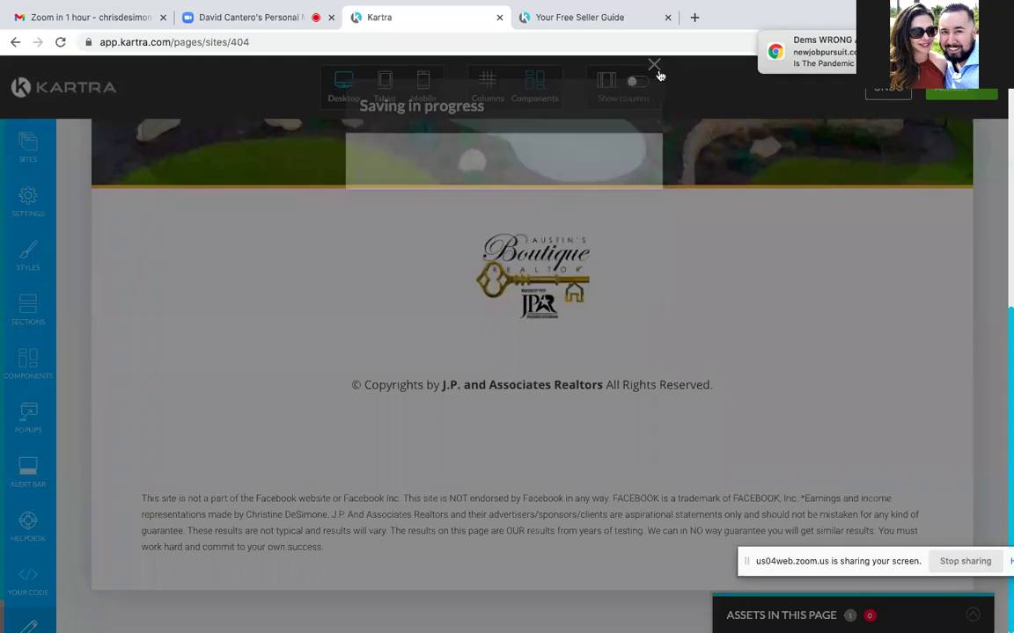
Step: Open the Publish live options, close them, and reopen the Actions list
click(961, 92)
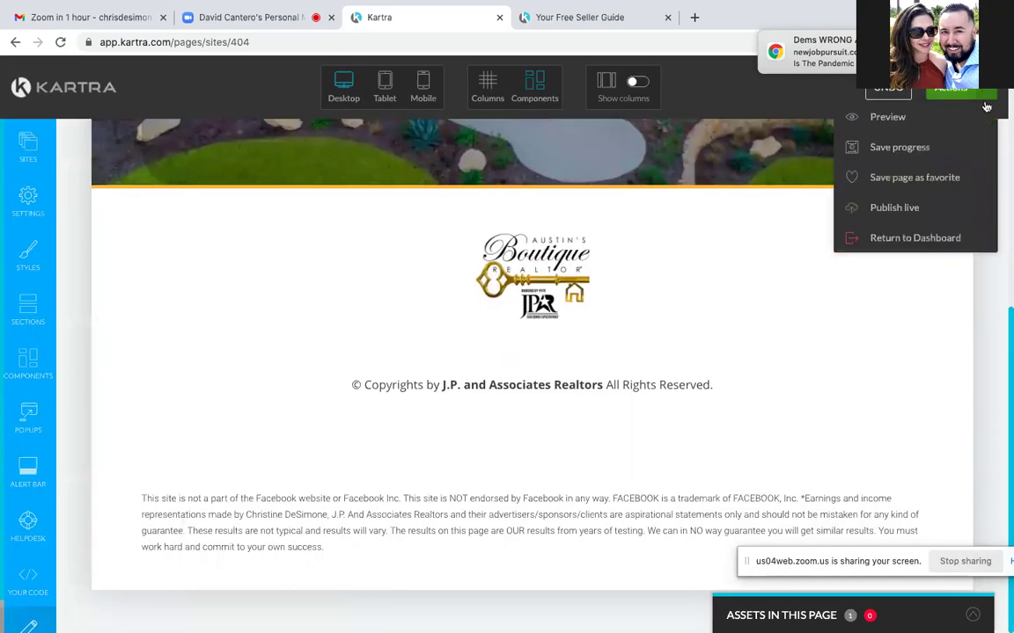
click(894, 207)
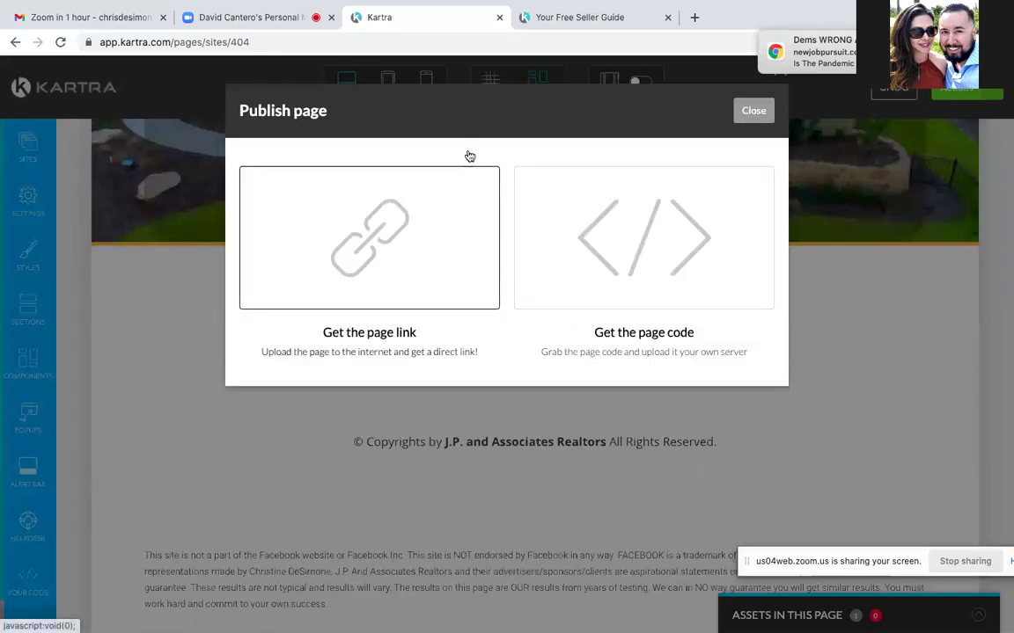
click(755, 110)
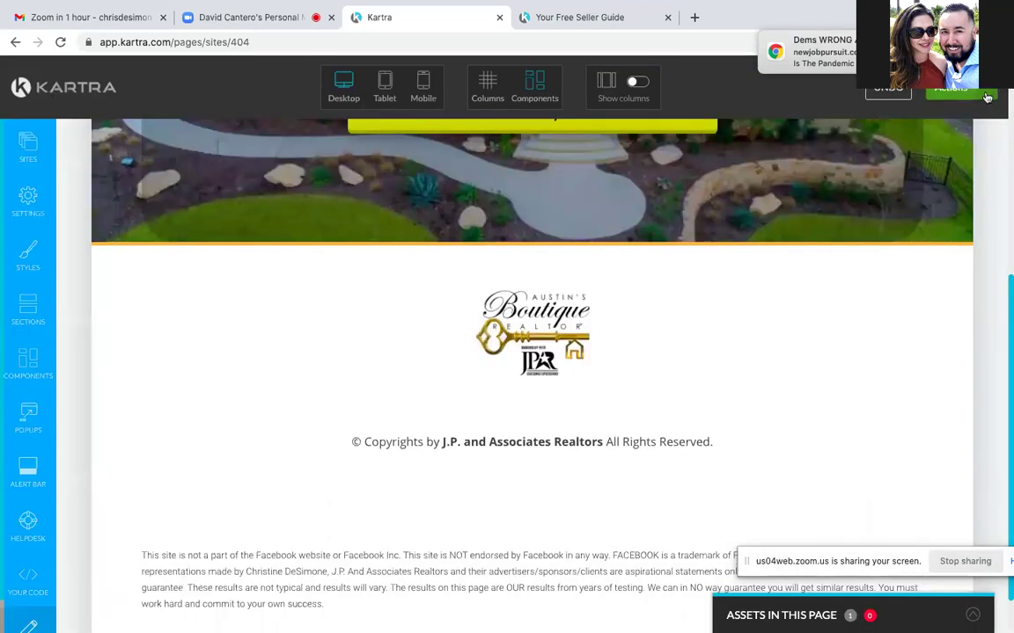
click(987, 97)
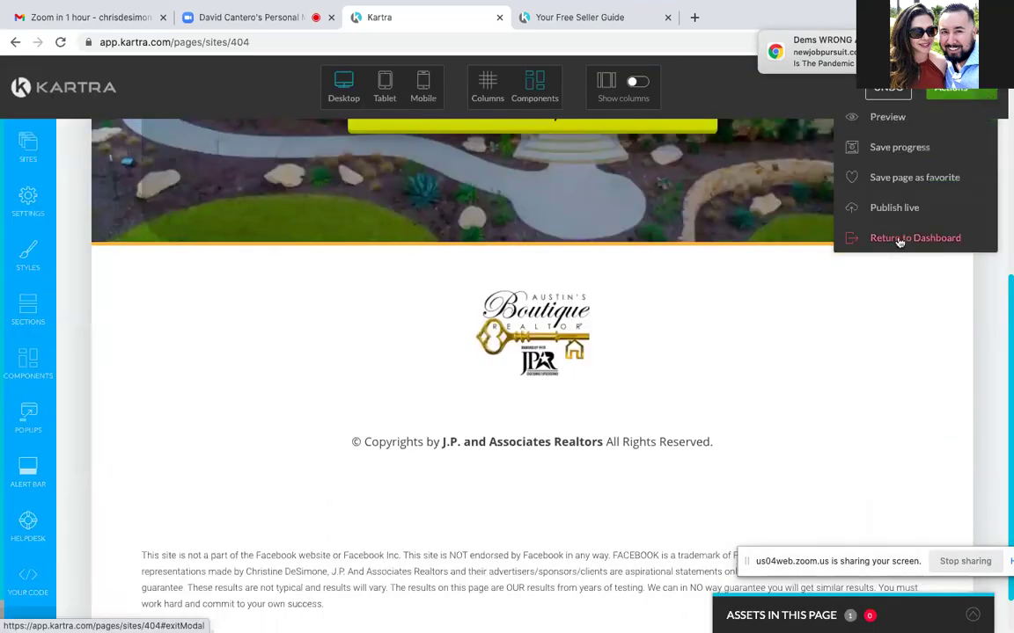
Step: Dismiss the Return to Dashboard prompt, close the Your Free Seller Guide tab, and return to the Kartra pages list
click(900, 239)
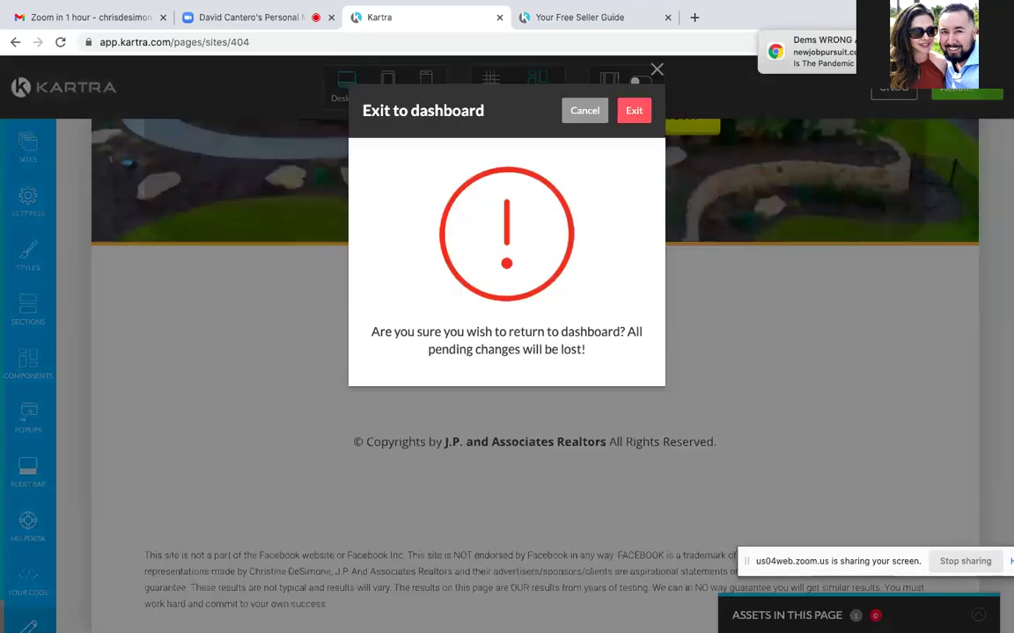
click(656, 70)
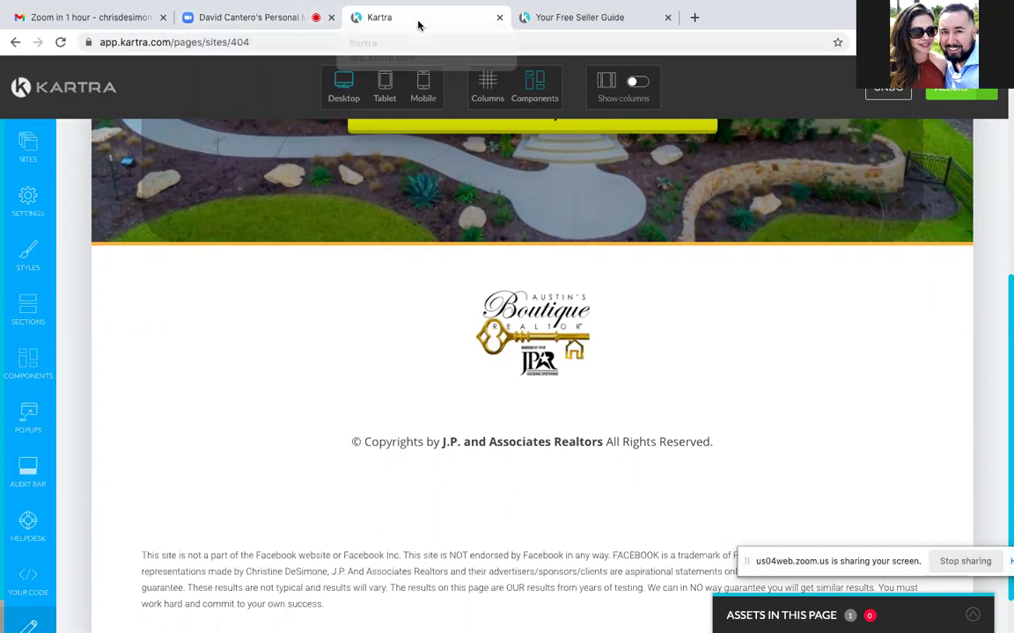
click(666, 17)
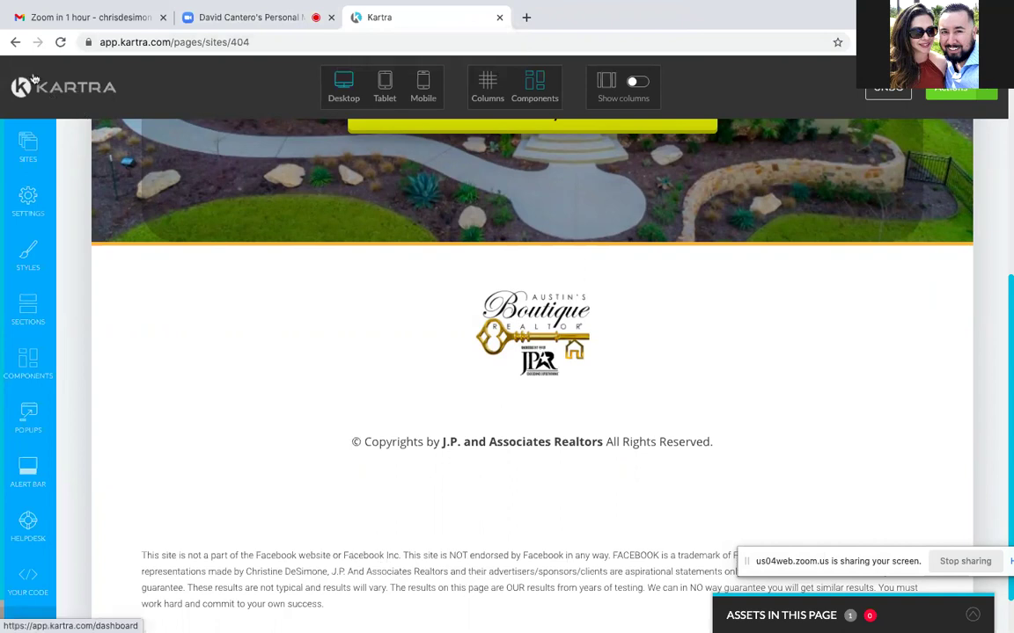
click(15, 43)
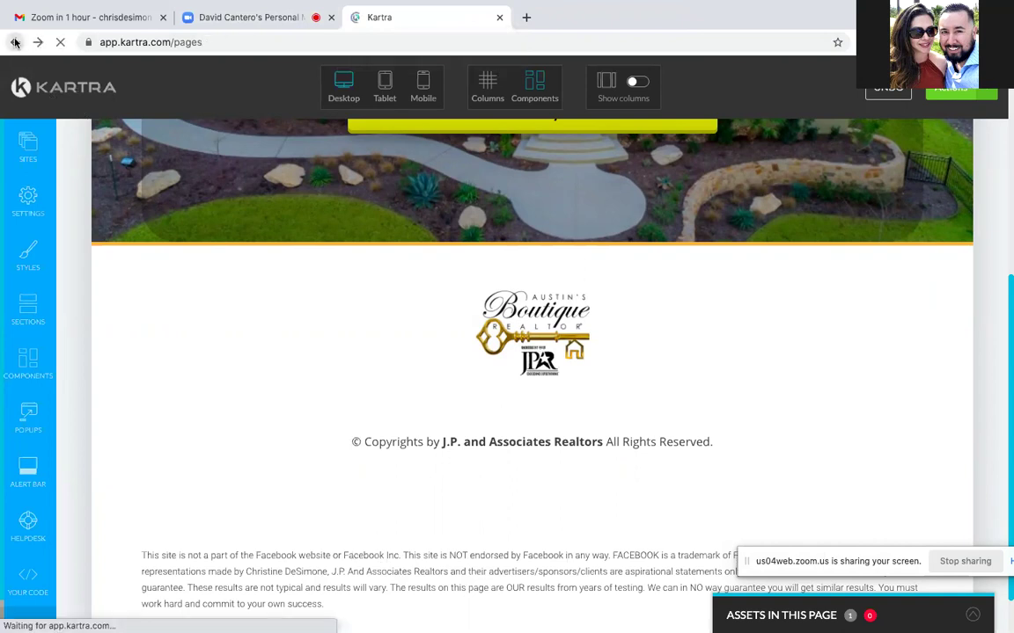